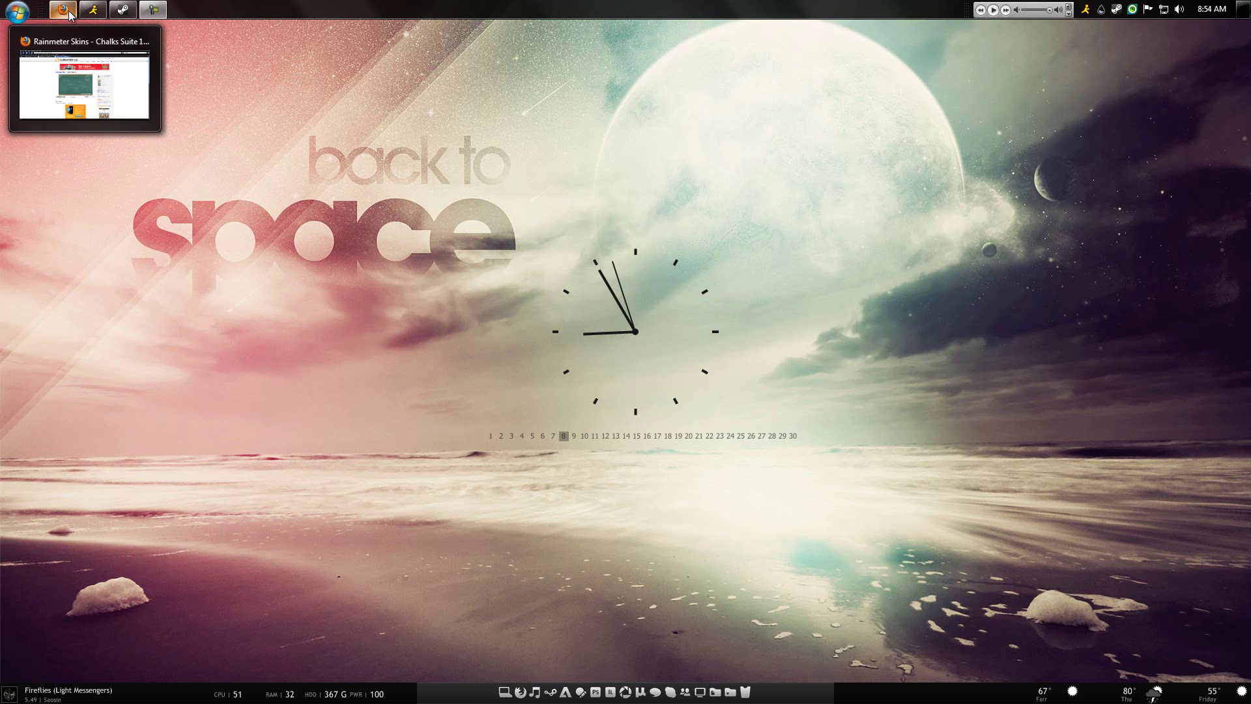
# Step: Restore Firefox on the Chalks Suite 1.0 page after briefly minimizing it to the desktop
pyautogui.click(70, 13)
pyautogui.click(69, 13)
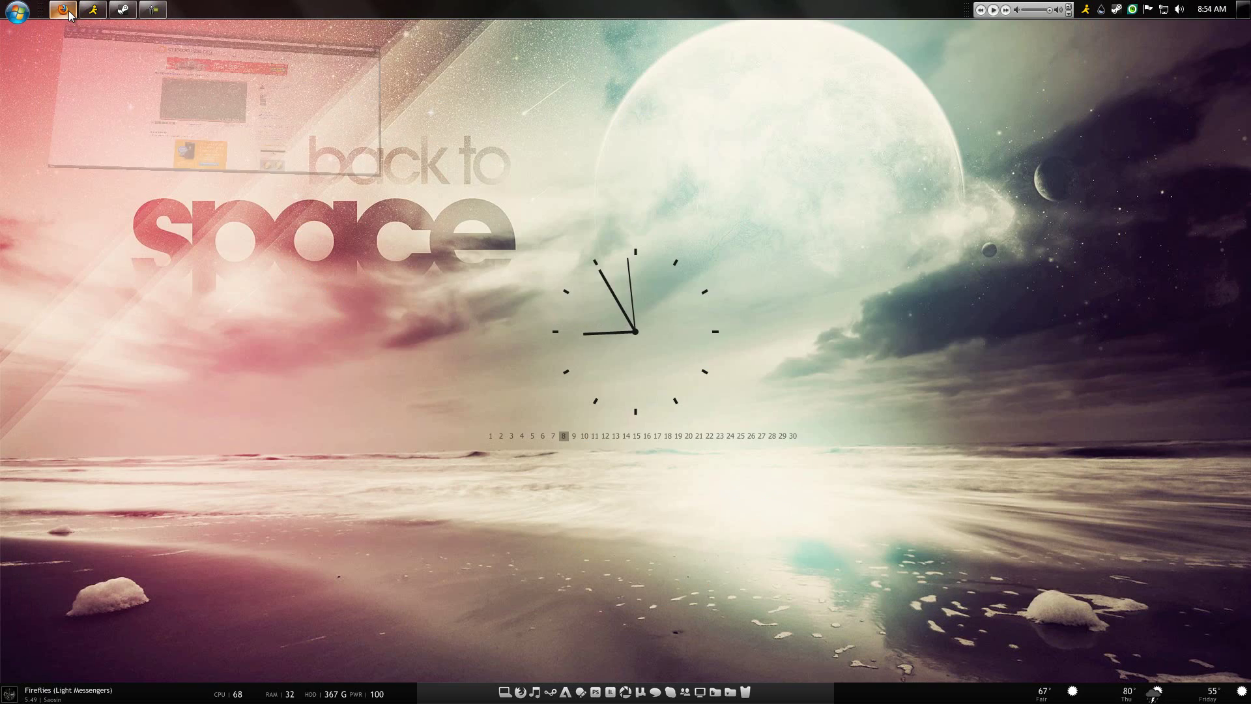
pyautogui.click(70, 13)
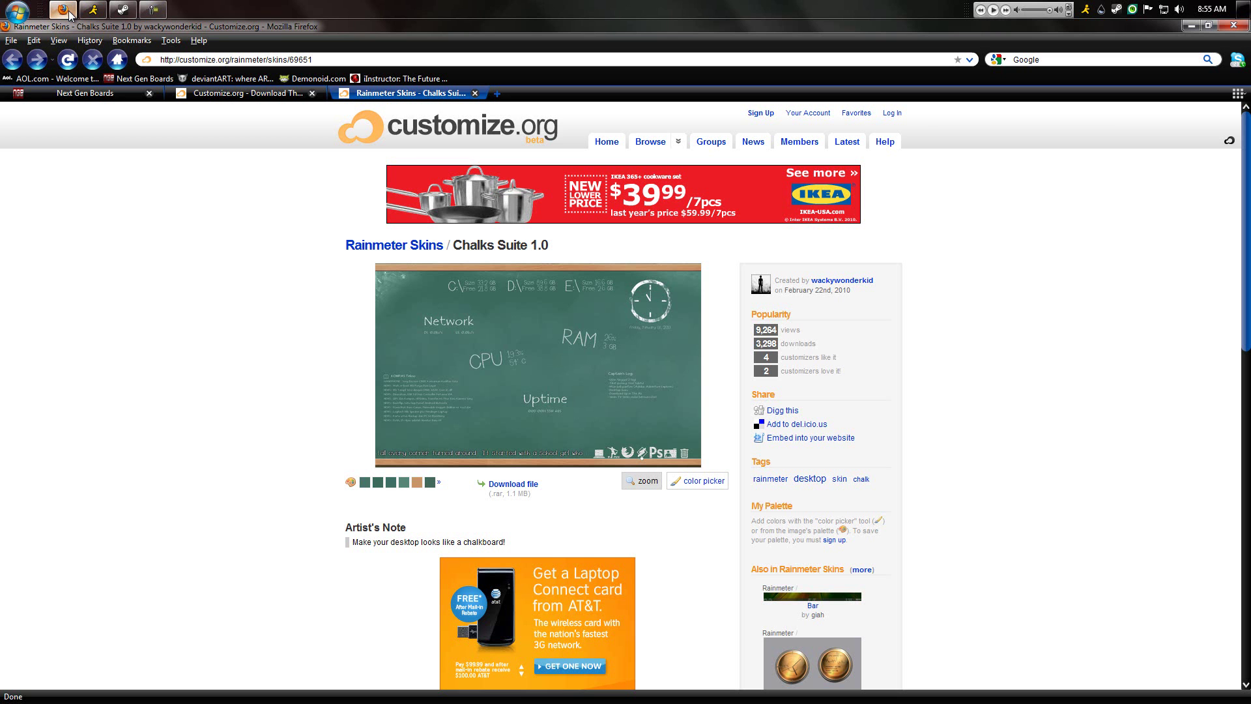
pyautogui.click(70, 13)
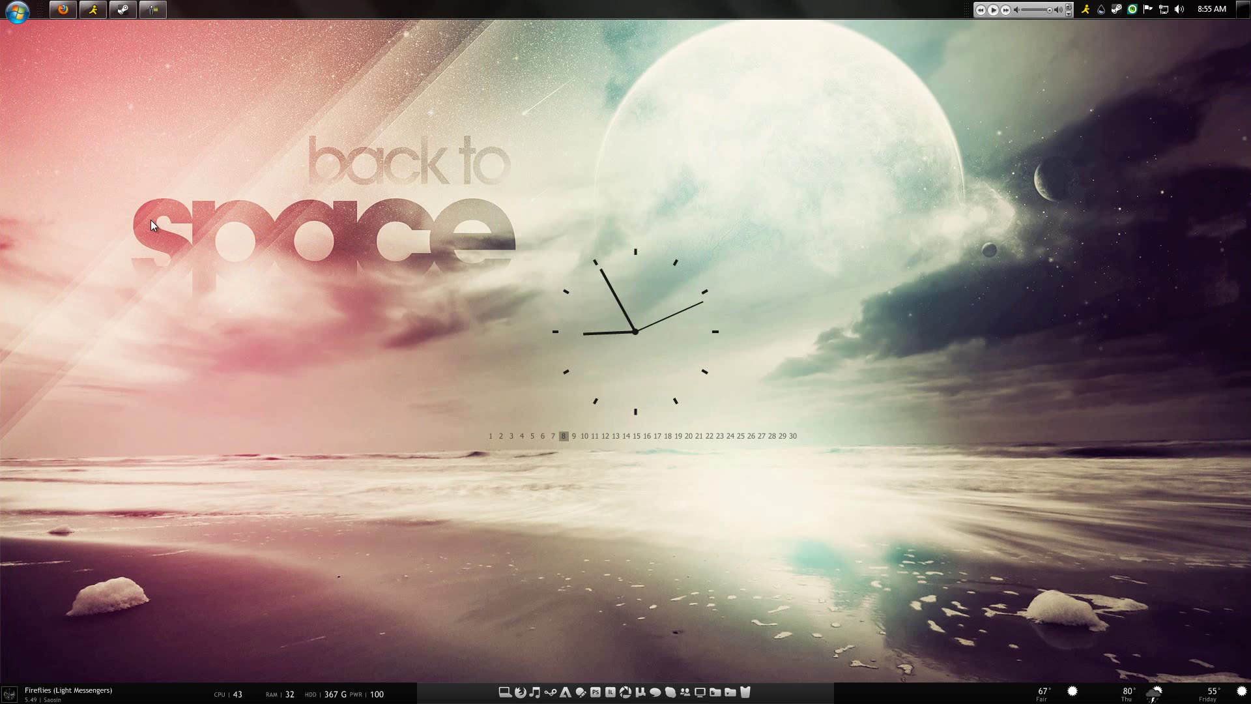
pyautogui.click(64, 9)
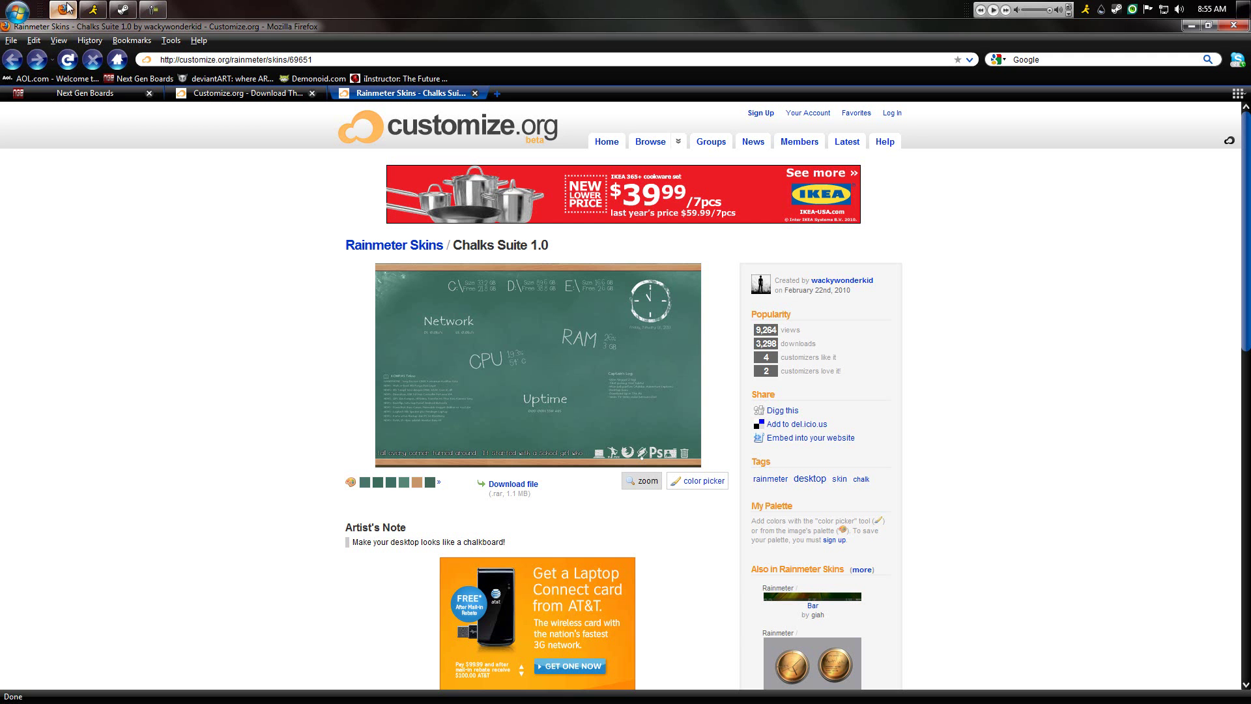
# Step: Go to customize.org's Most Popular Rainmeter Skins list and open the LEXIS skin page
pyautogui.click(264, 98)
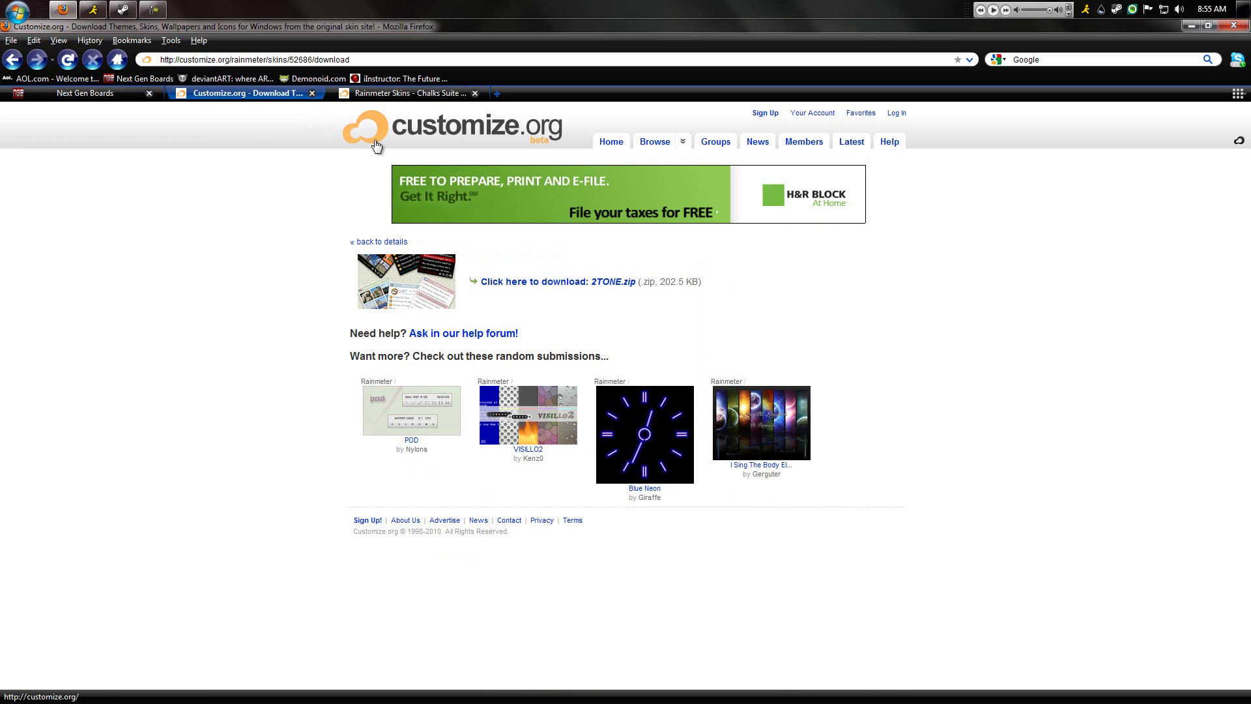
pyautogui.click(389, 123)
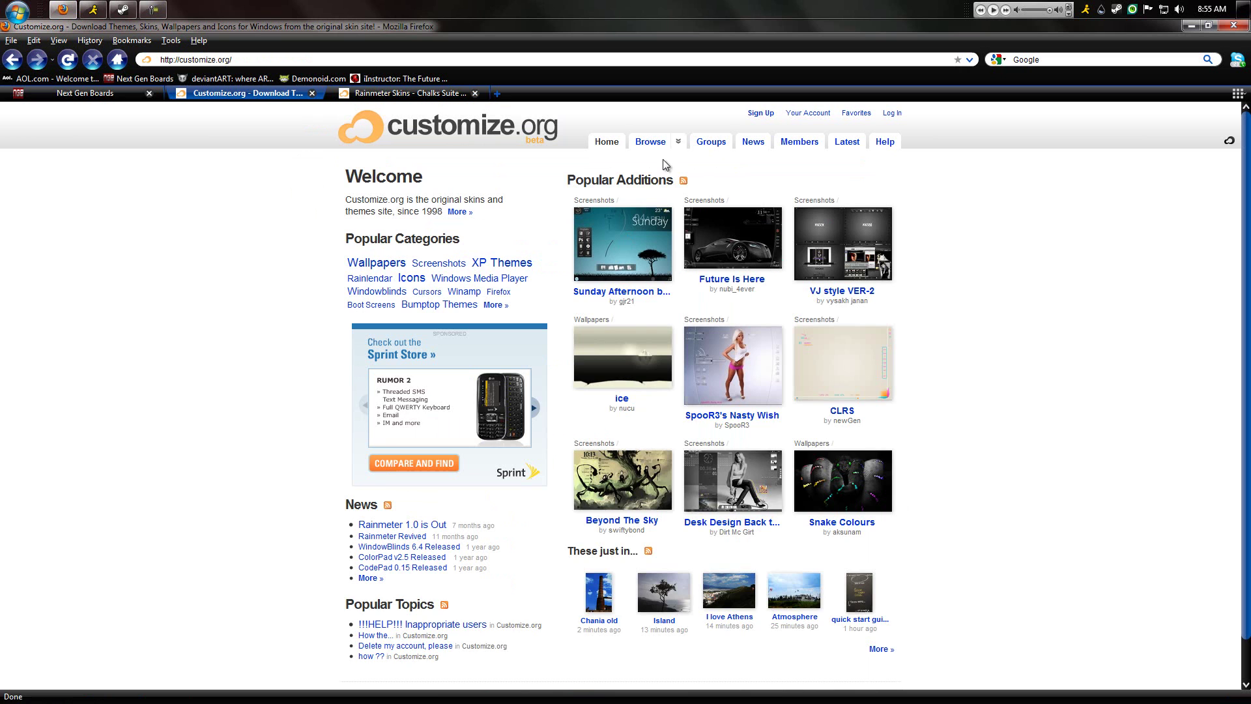
pyautogui.click(678, 142)
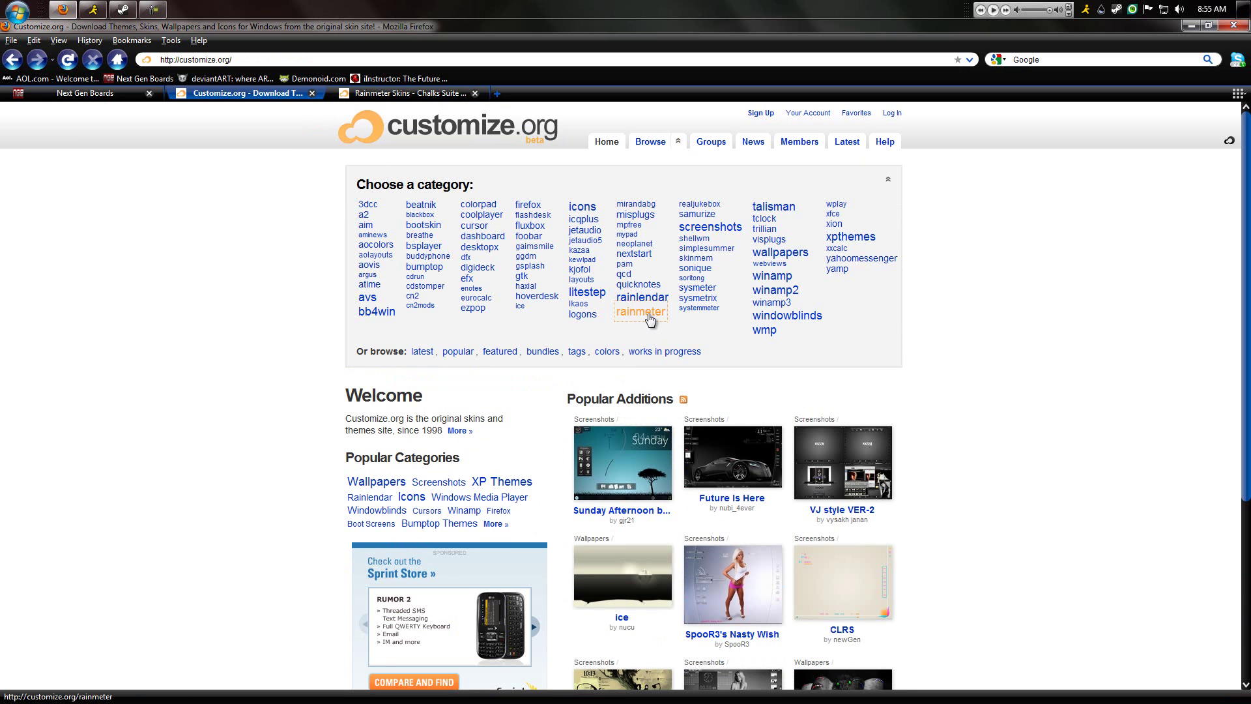
pyautogui.click(650, 316)
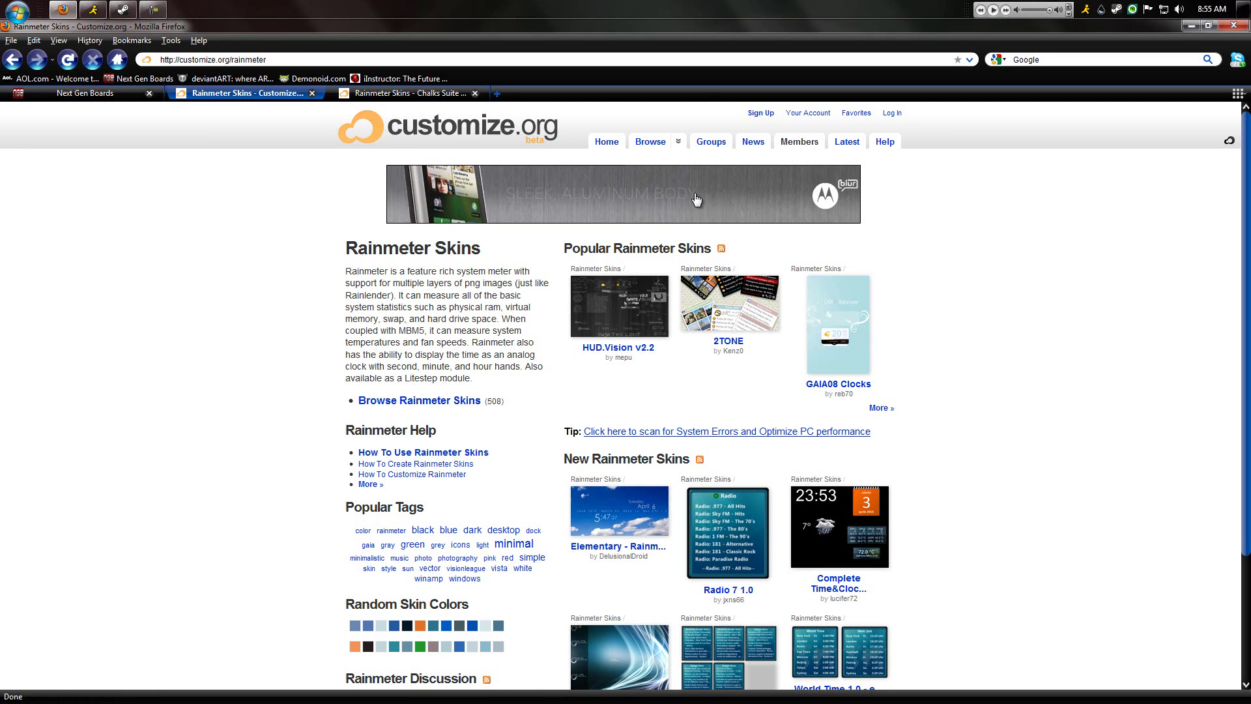
pyautogui.click(882, 408)
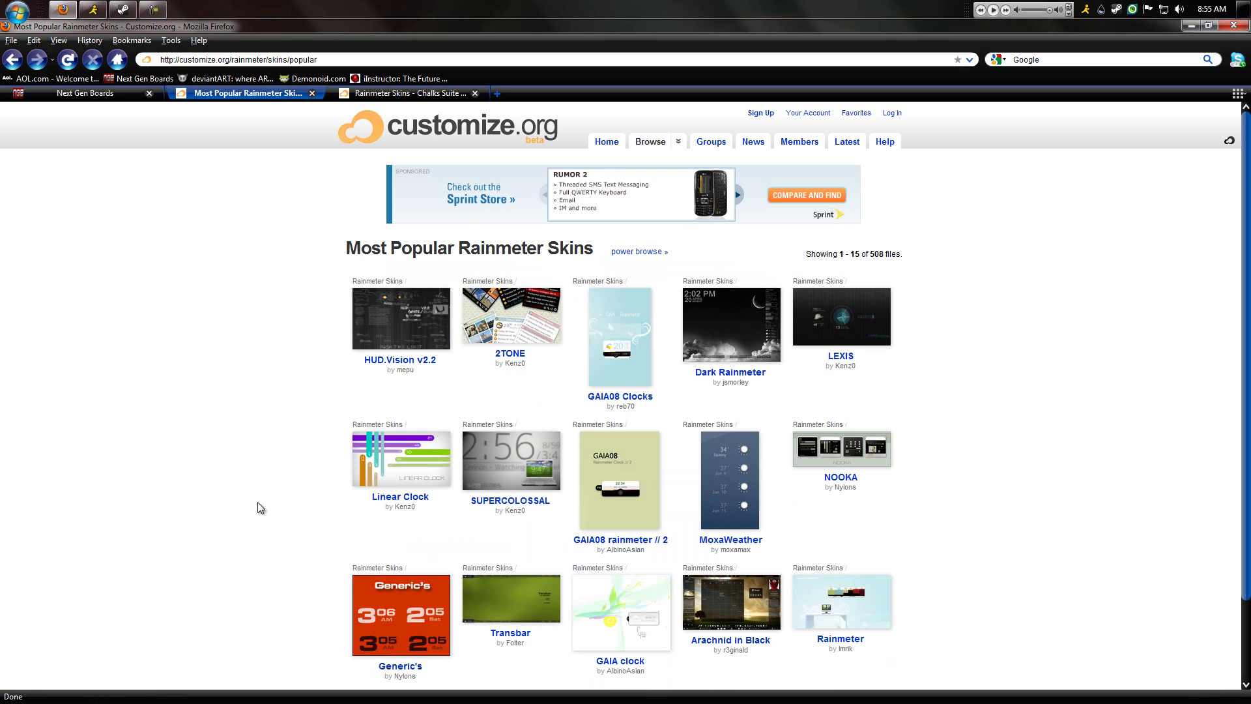
pyautogui.scroll(-3, 217, 433)
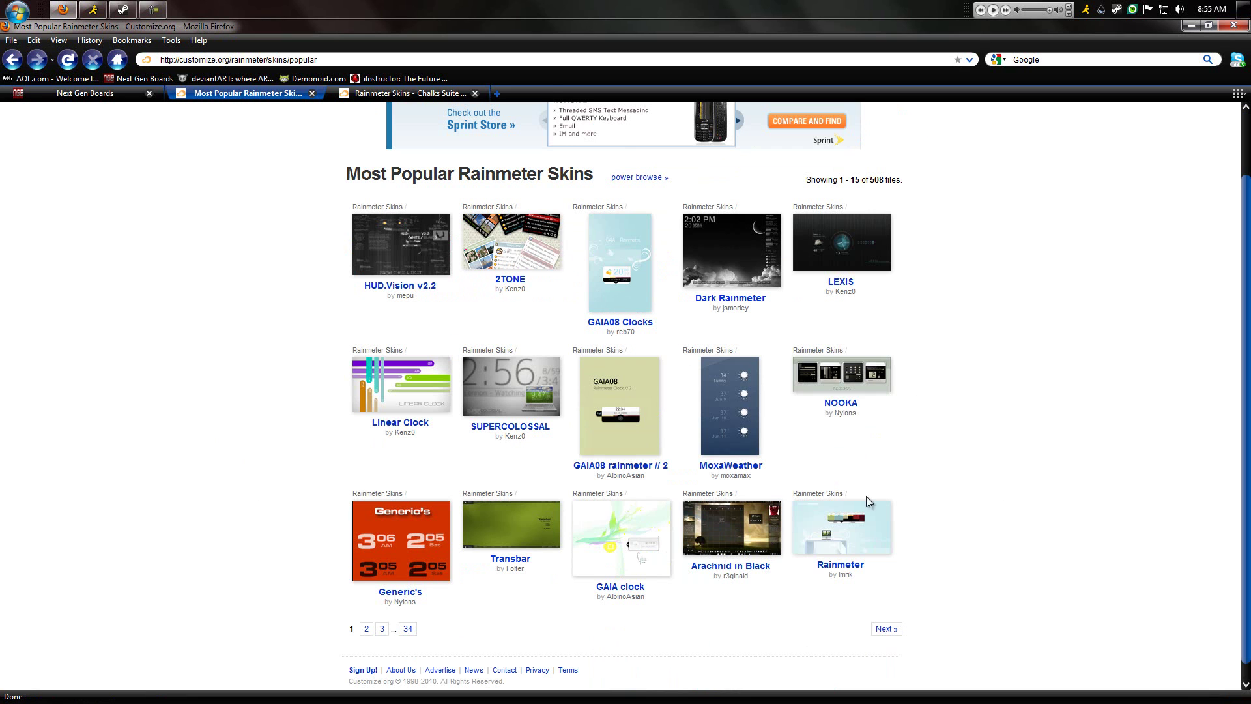
pyautogui.click(880, 218)
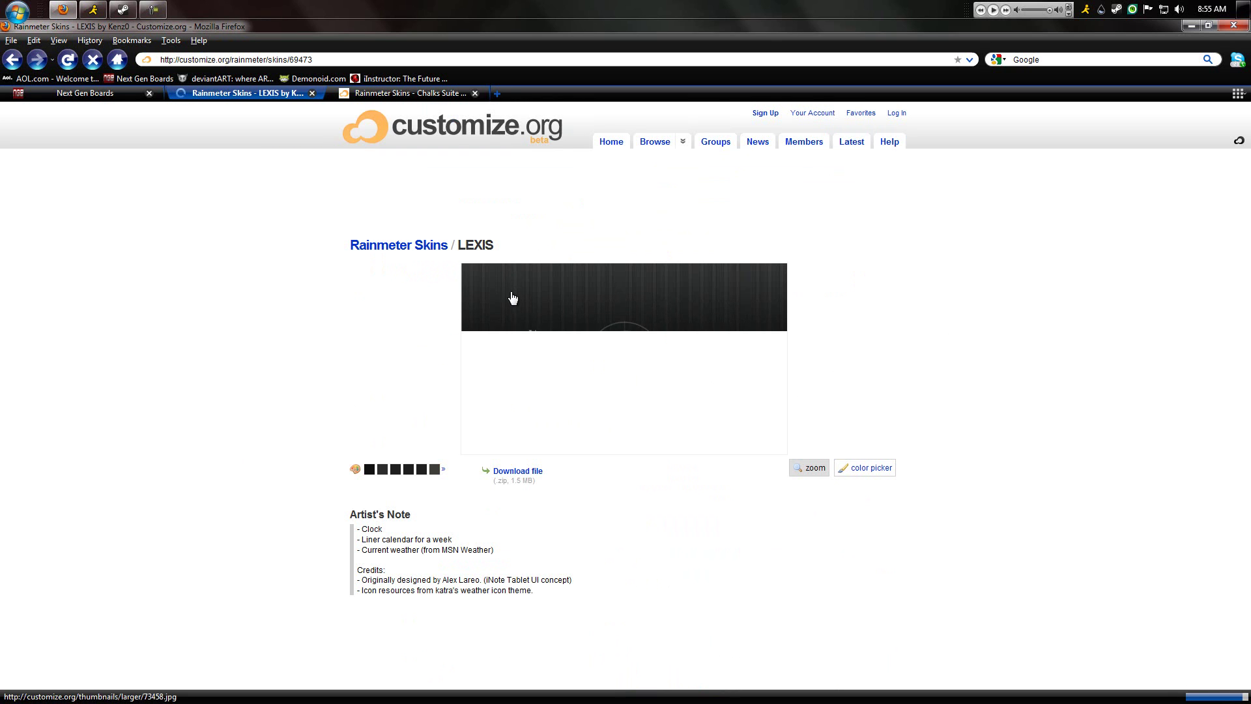
# Step: Download LEXIS.zip and open it in WinRAR
pyautogui.click(526, 475)
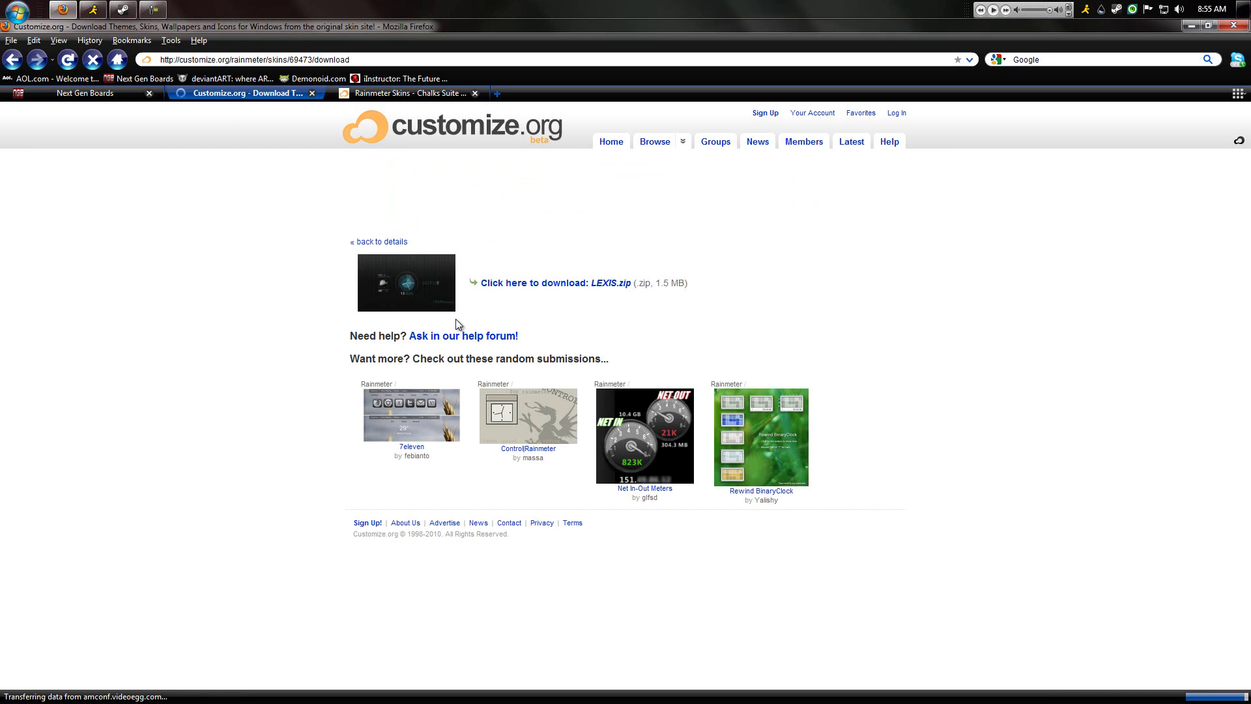
pyautogui.click(523, 287)
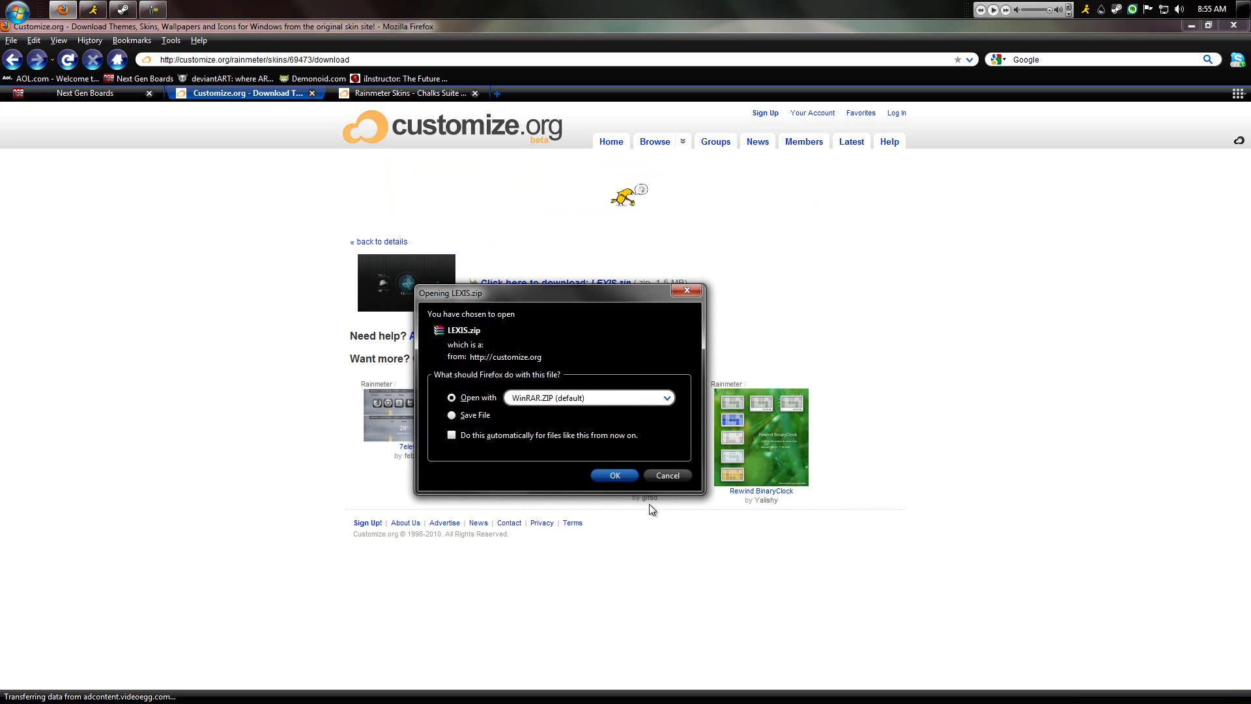
pyautogui.click(613, 474)
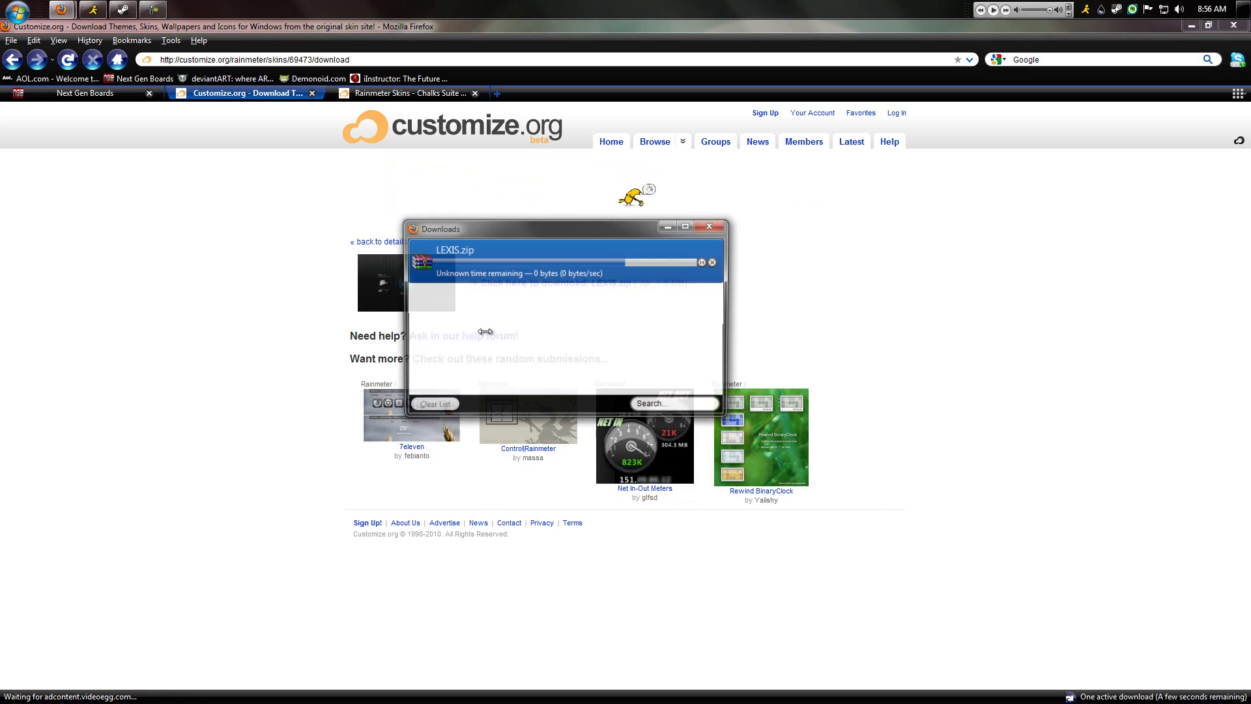
# Step: Extract the LEXIS folder from the archive onto the desktop and close WinRAR
pyautogui.click(1191, 26)
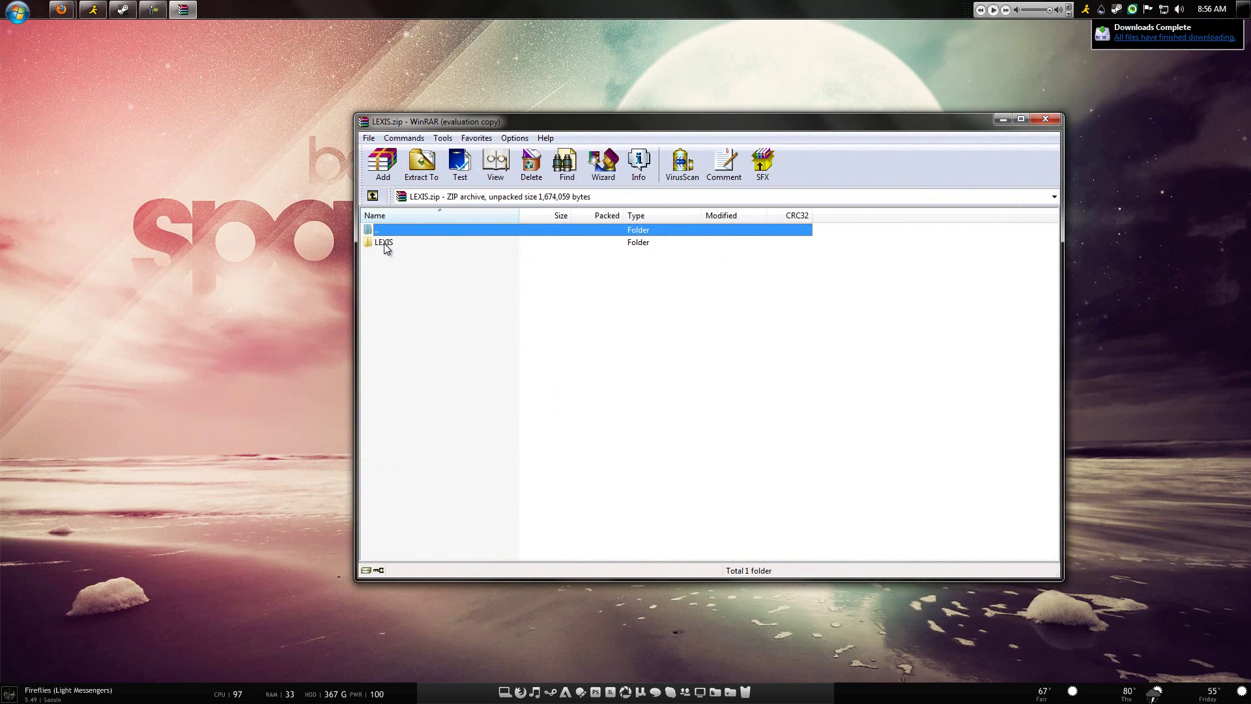
pyautogui.click(384, 243)
pyautogui.moveTo(386, 245); pyautogui.dragTo(159, 274)
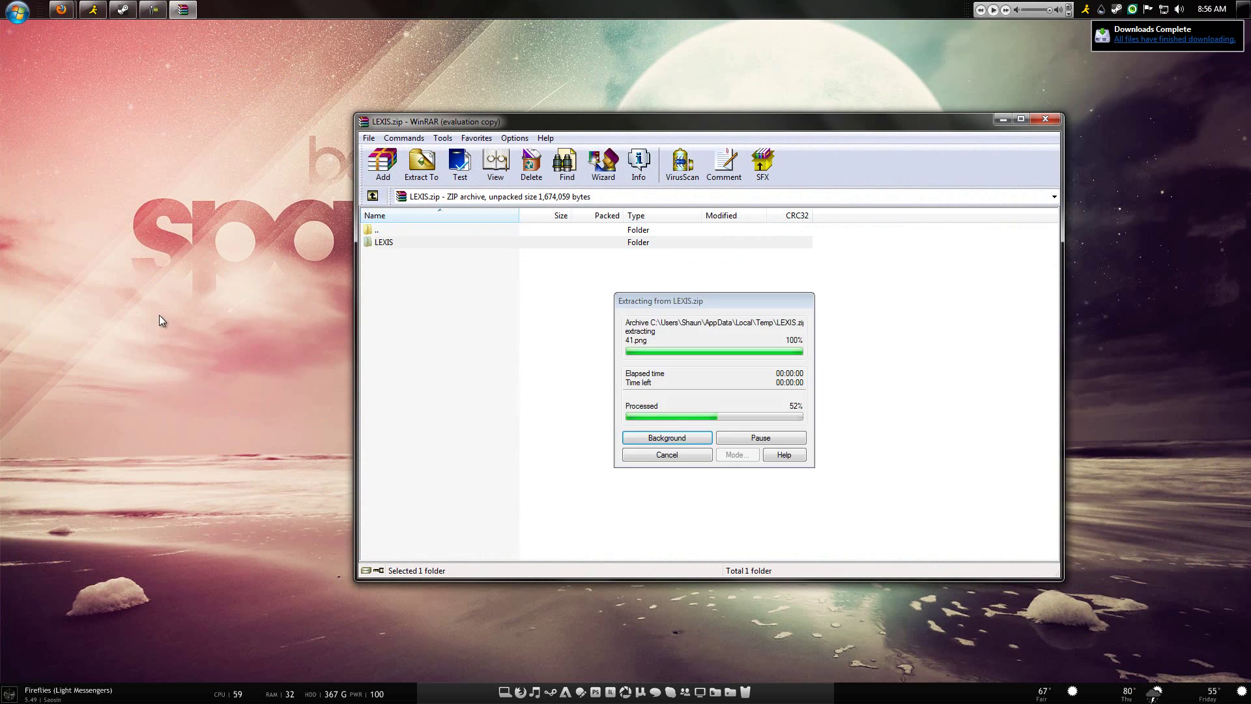
pyautogui.click(1044, 119)
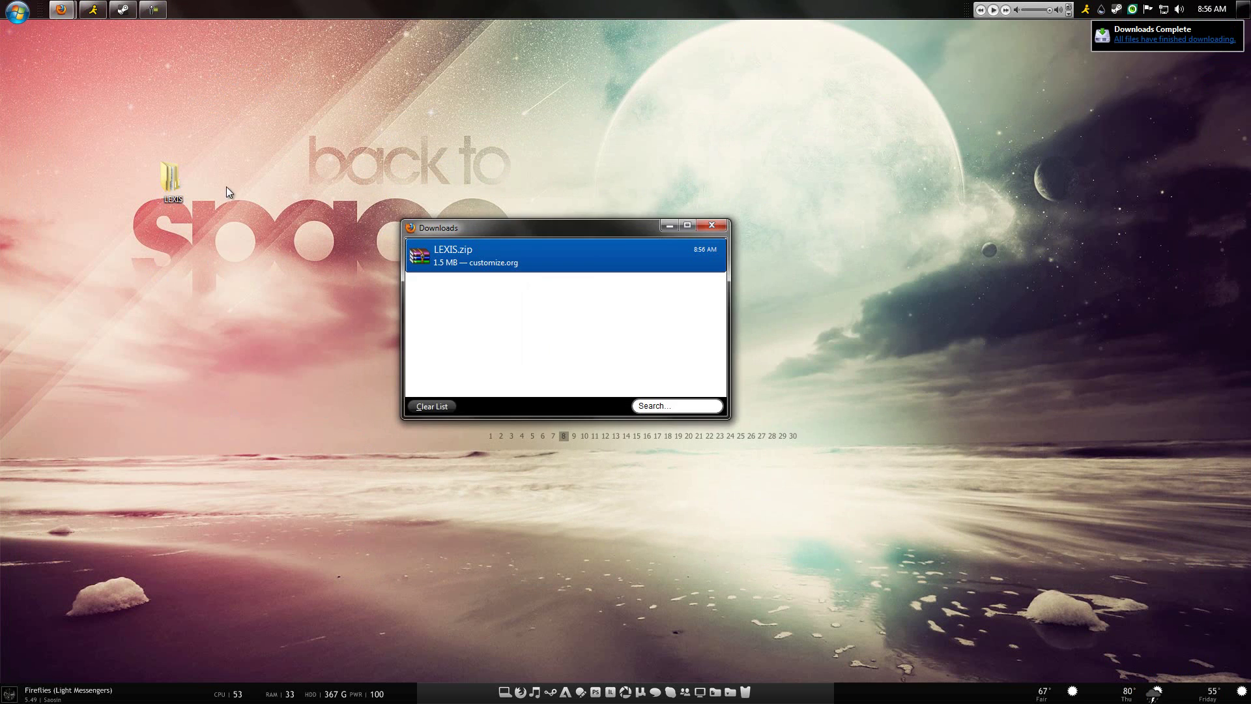
# Step: Open the desktop LEXIS folder's Calendar subfolder and preview the LEXIS-Calendar image
pyautogui.doubleClick(171, 181)
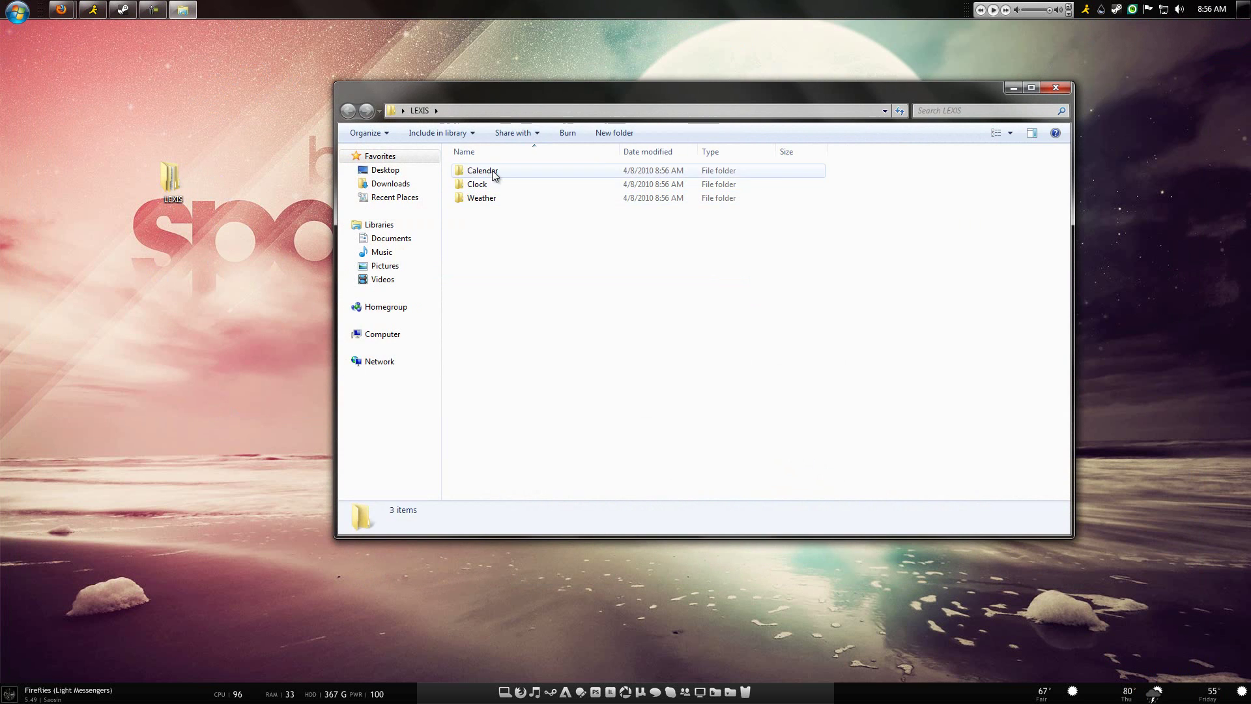
pyautogui.doubleClick(502, 171)
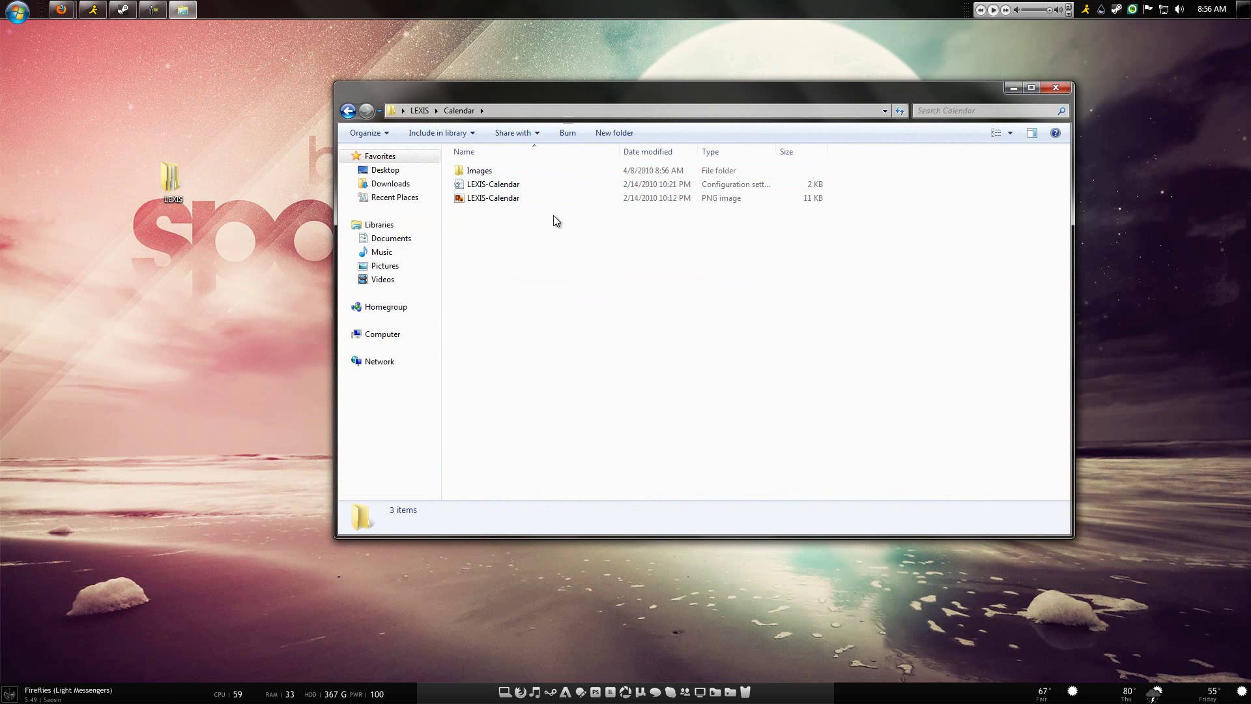
pyautogui.doubleClick(518, 200)
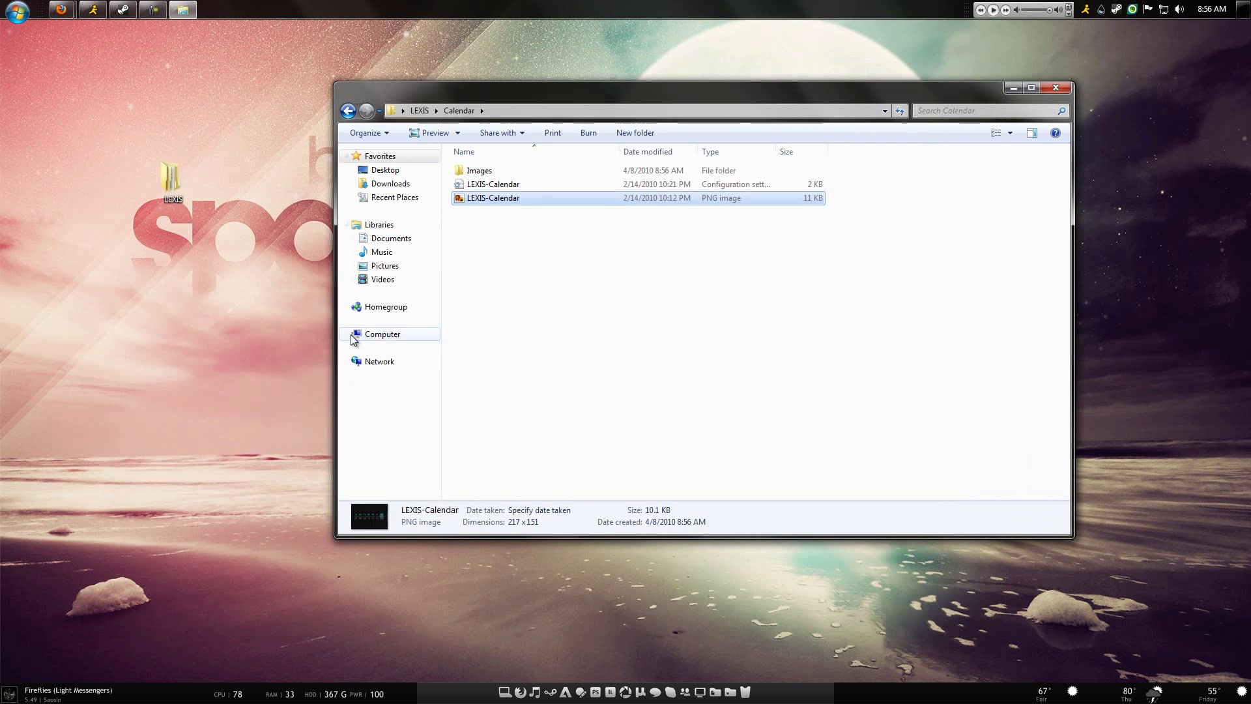
pyautogui.click(993, 58)
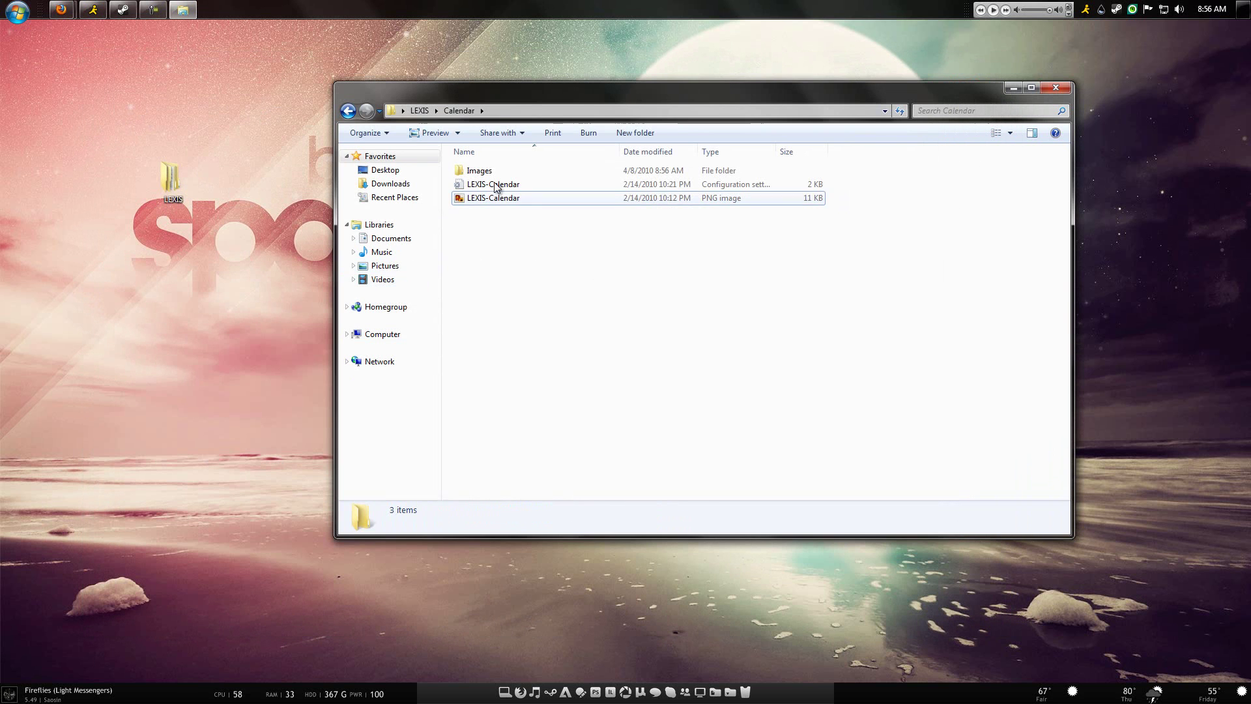
# Step: Close the LEXIS folder window and clear LEXIS.zip from Firefox's Downloads list
pyautogui.press('BackSpace')
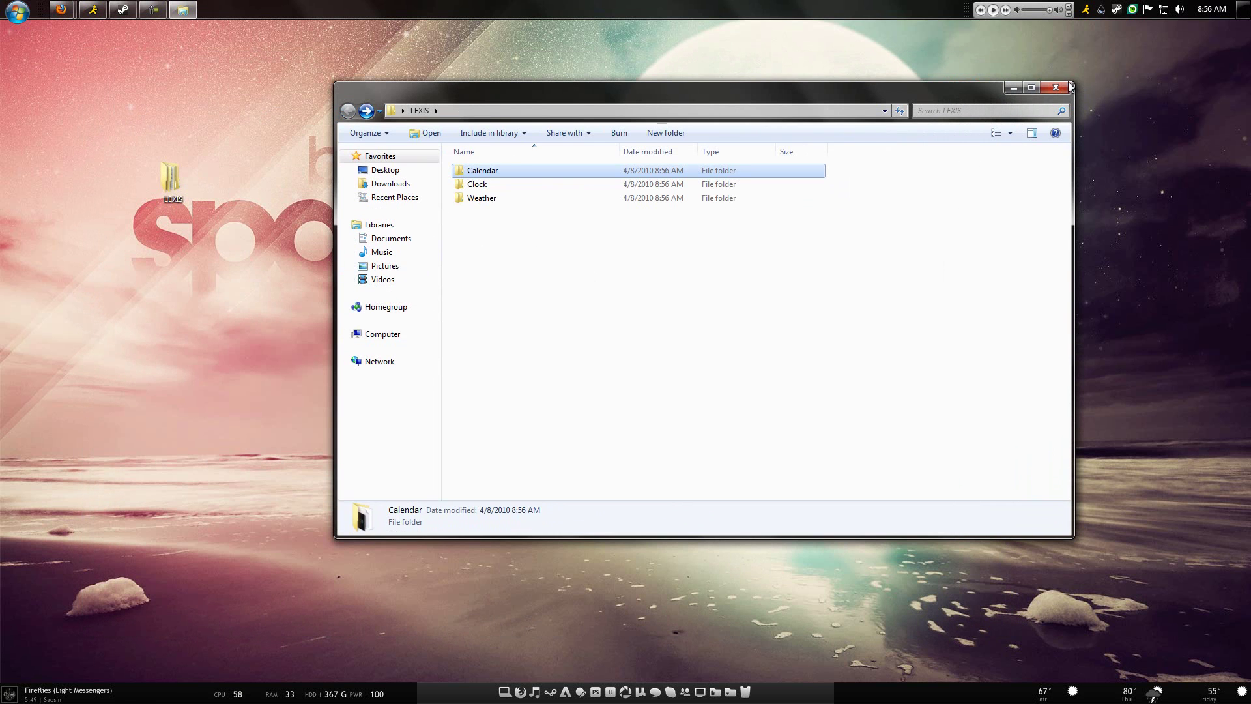
pyautogui.click(1056, 87)
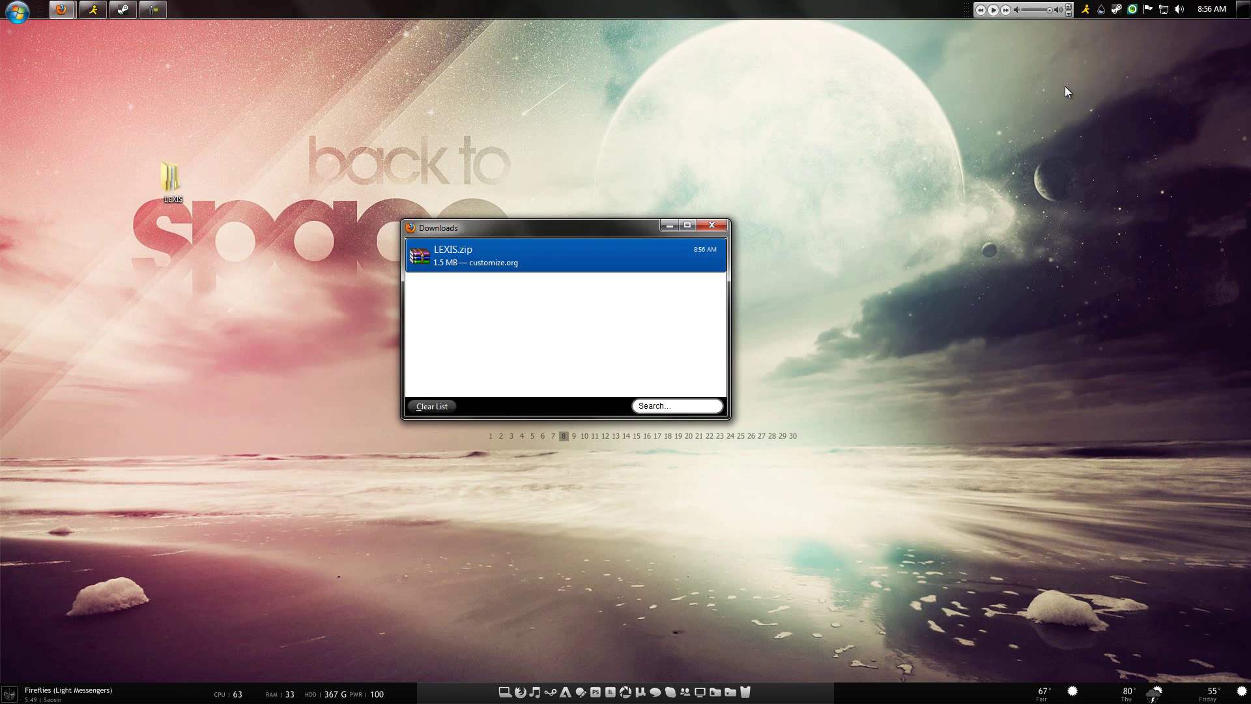
pyautogui.click(432, 406)
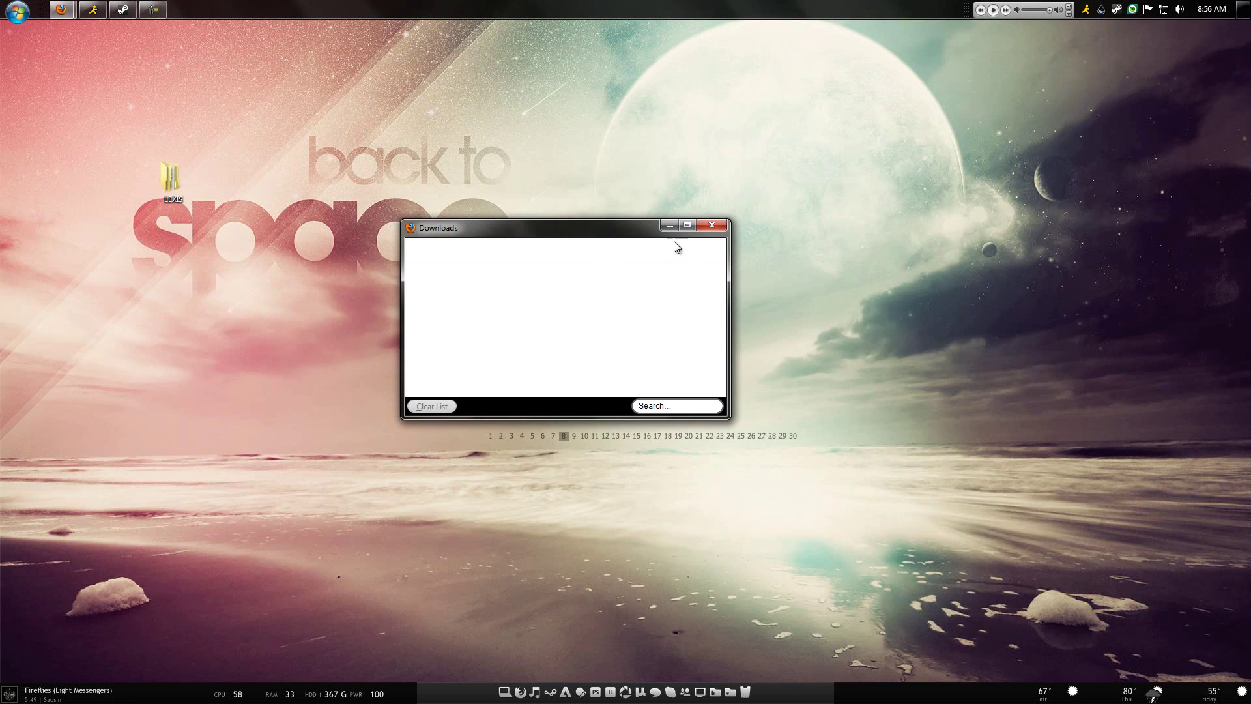
# Step: Open My Documents\Rainmeter\Skins and drag the LEXIS folder from the desktop into it
pyautogui.click(711, 224)
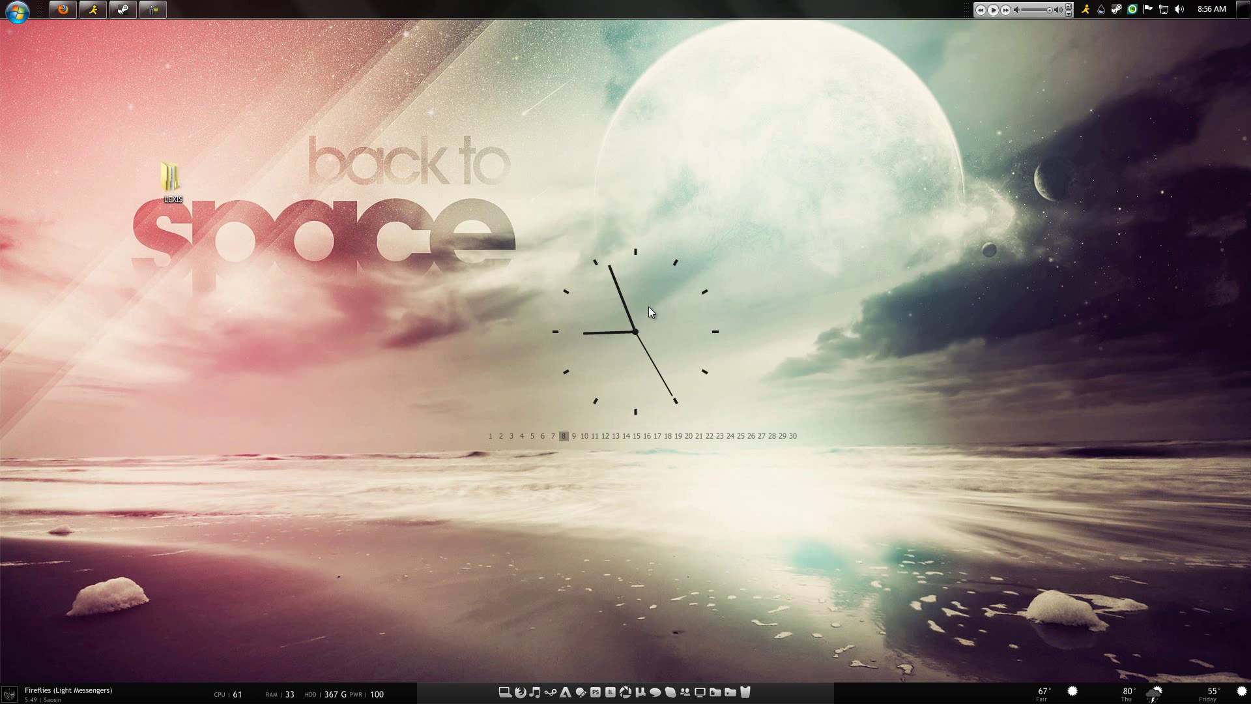
pyautogui.click(716, 689)
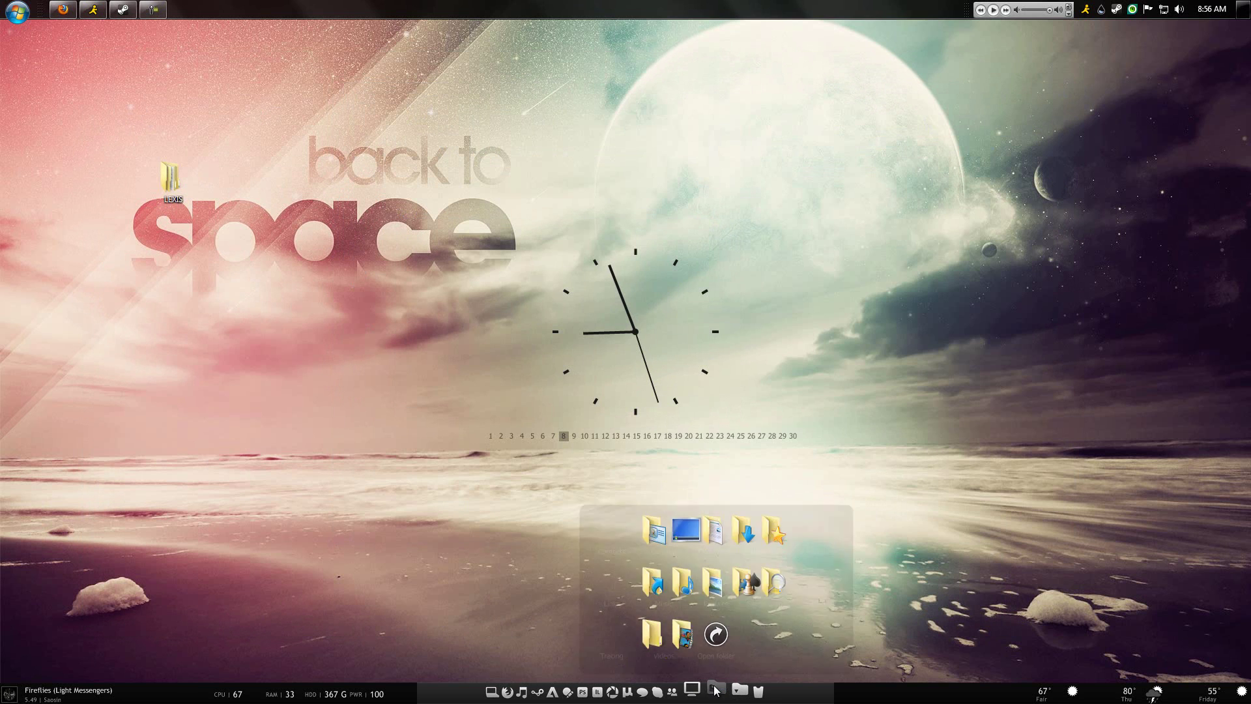
pyautogui.click(716, 533)
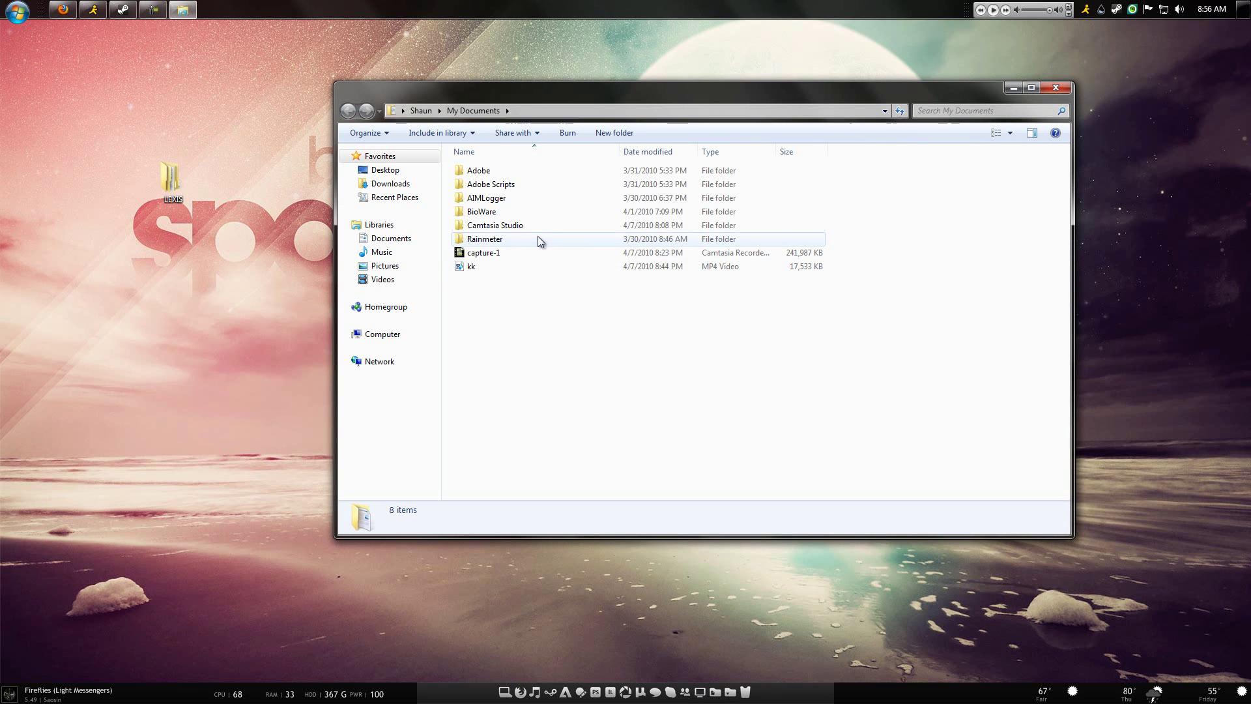
pyautogui.doubleClick(538, 237)
pyautogui.doubleClick(499, 171)
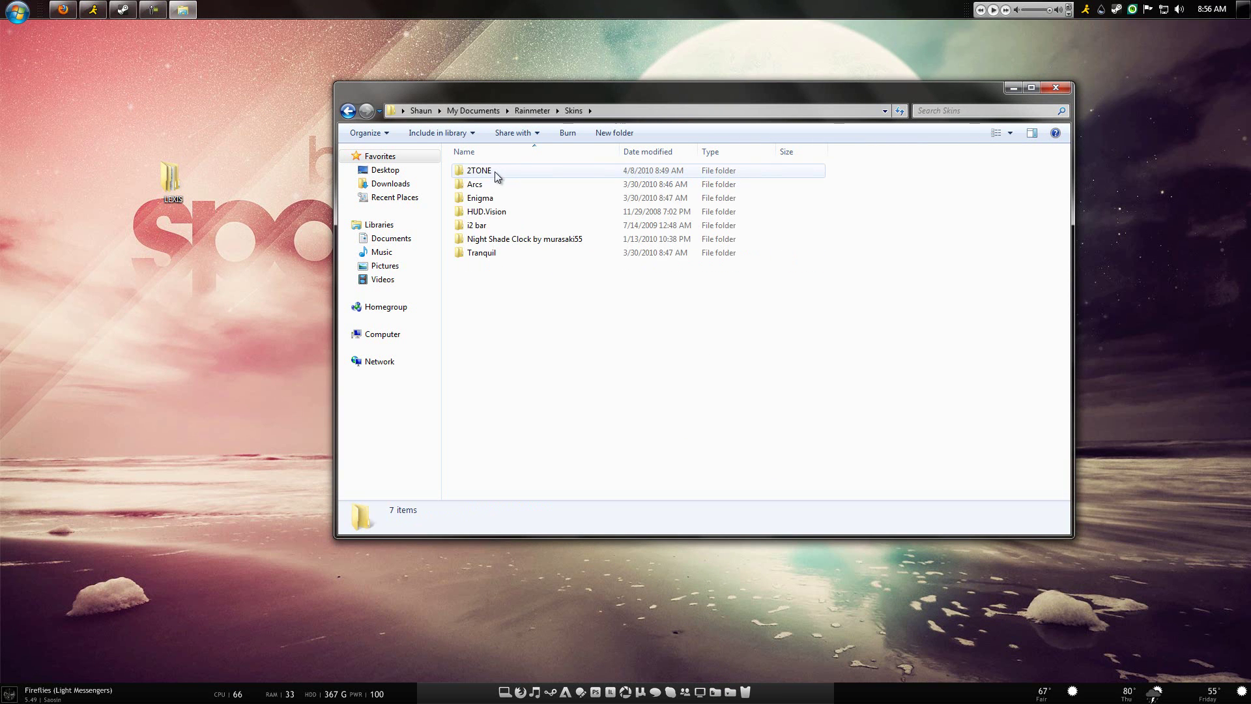
pyautogui.press('BackSpace')
pyautogui.press('BackSpace')
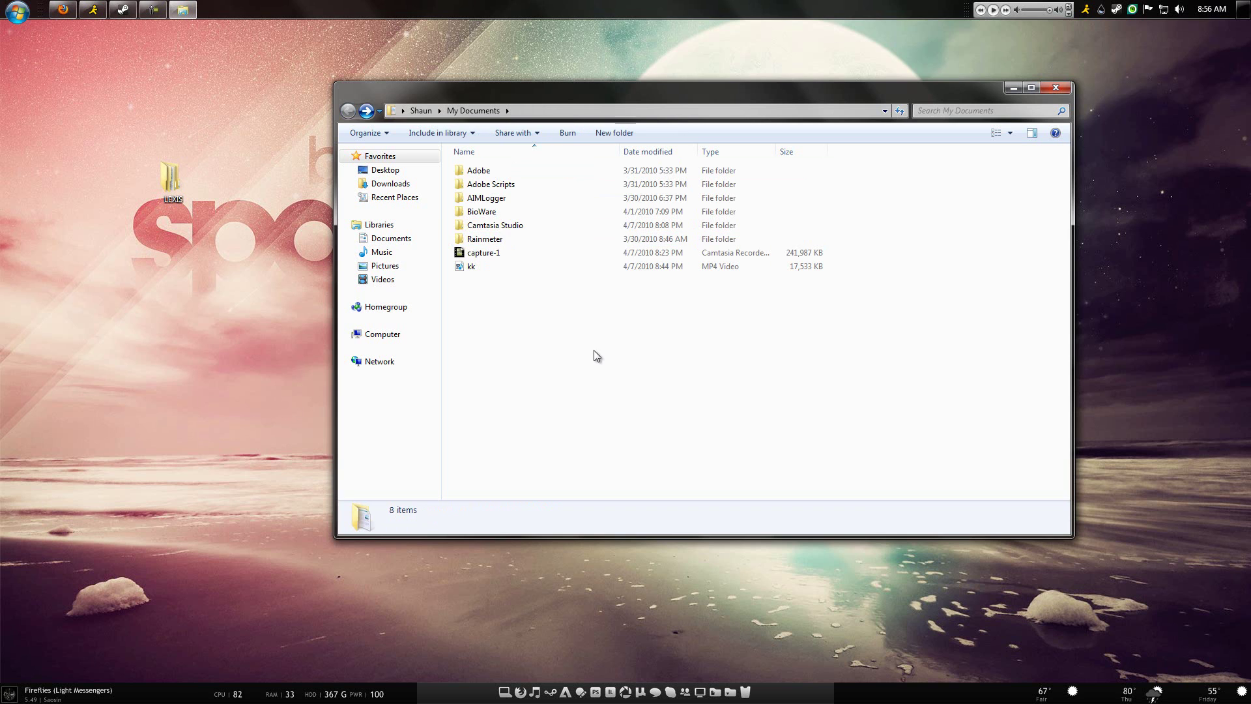
pyautogui.doubleClick(514, 239)
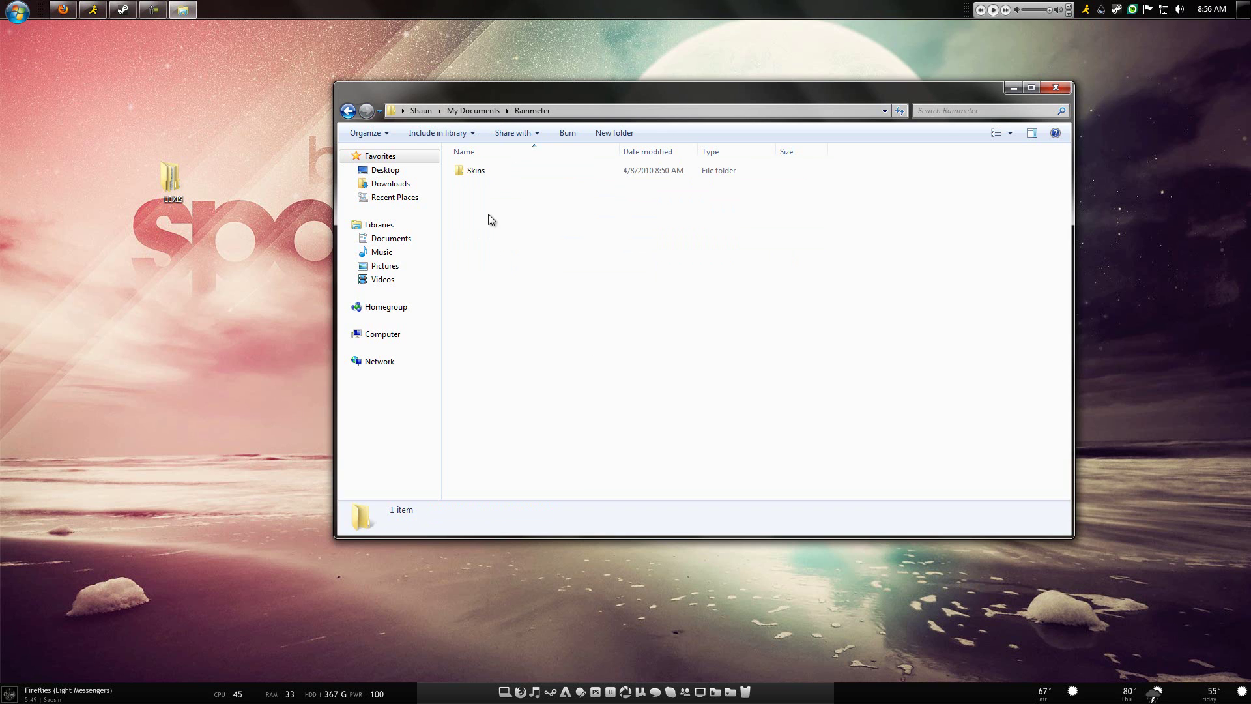
pyautogui.doubleClick(473, 172)
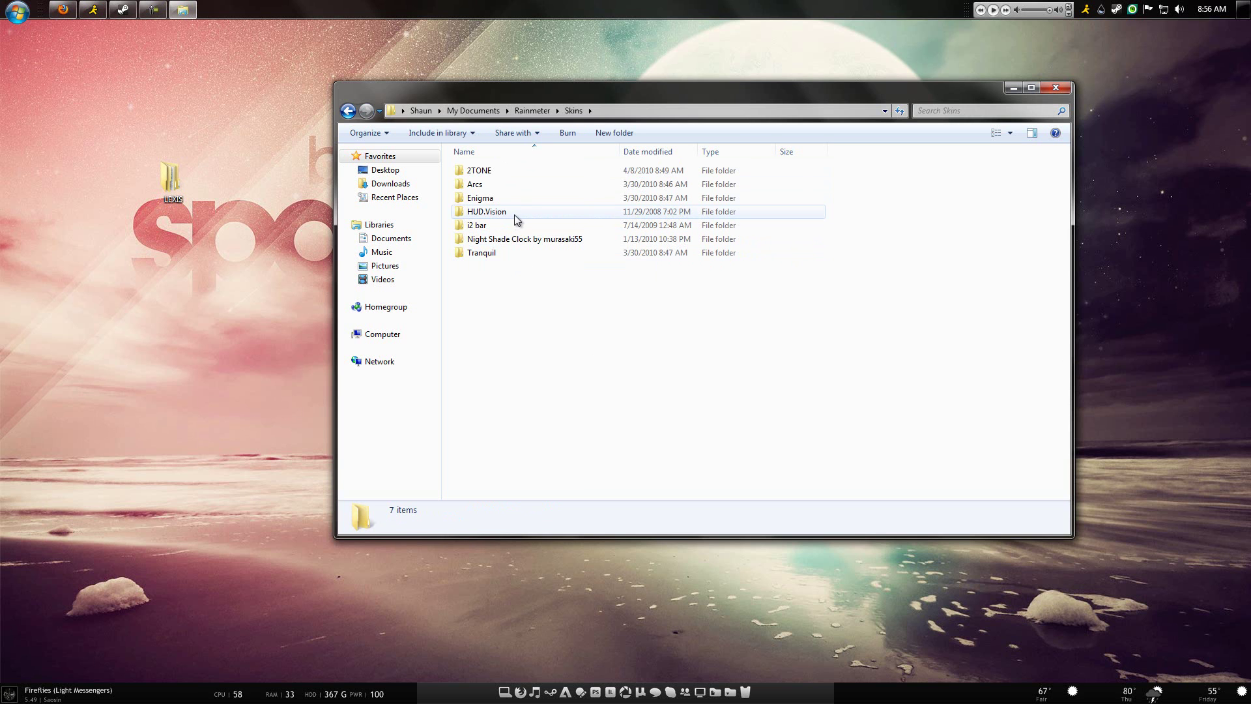
pyautogui.moveTo(444, 87); pyautogui.dragTo(377, 100)
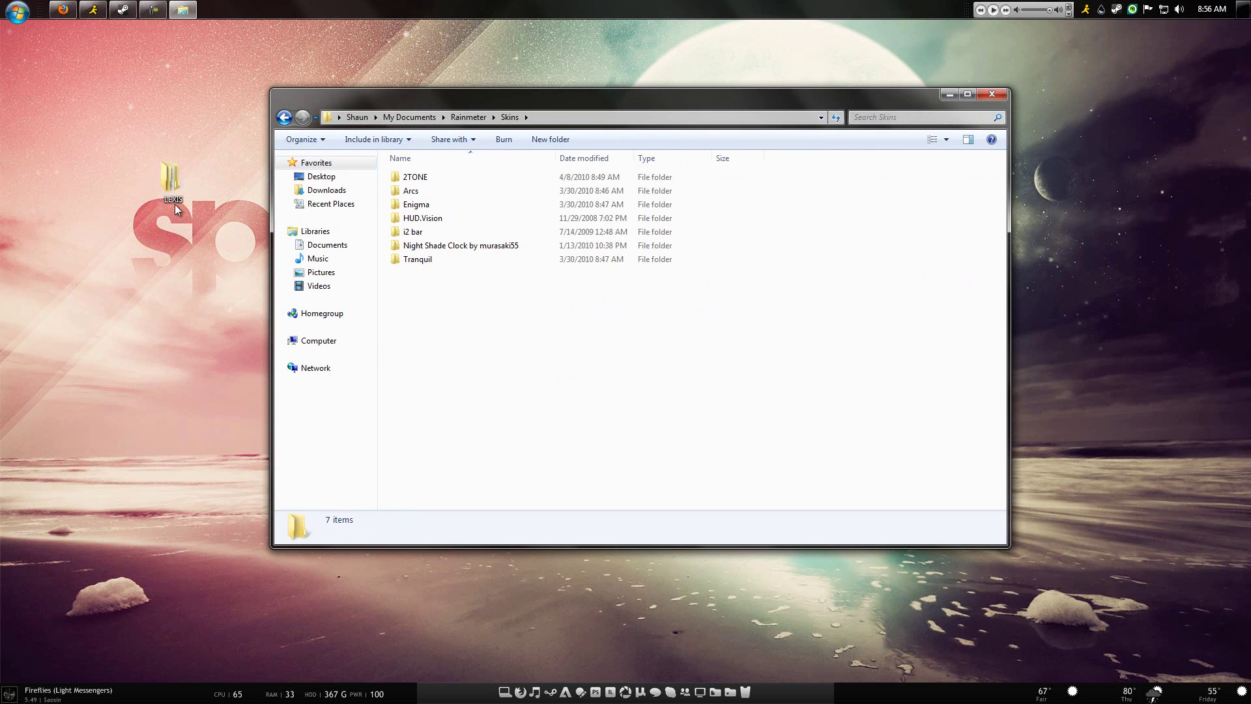
pyautogui.moveTo(169, 181); pyautogui.dragTo(482, 364)
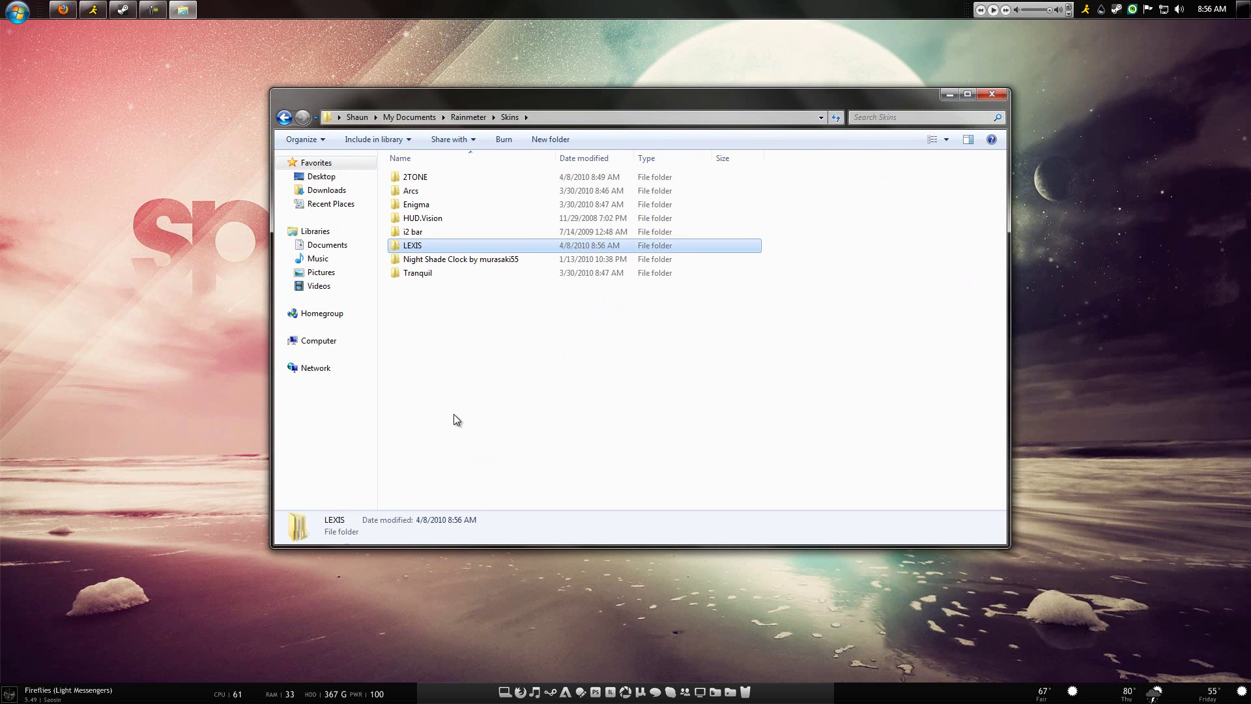
# Step: Close the Skins window, run Rainmeter's Refresh All, and dismiss the New Mail popup
pyautogui.click(991, 96)
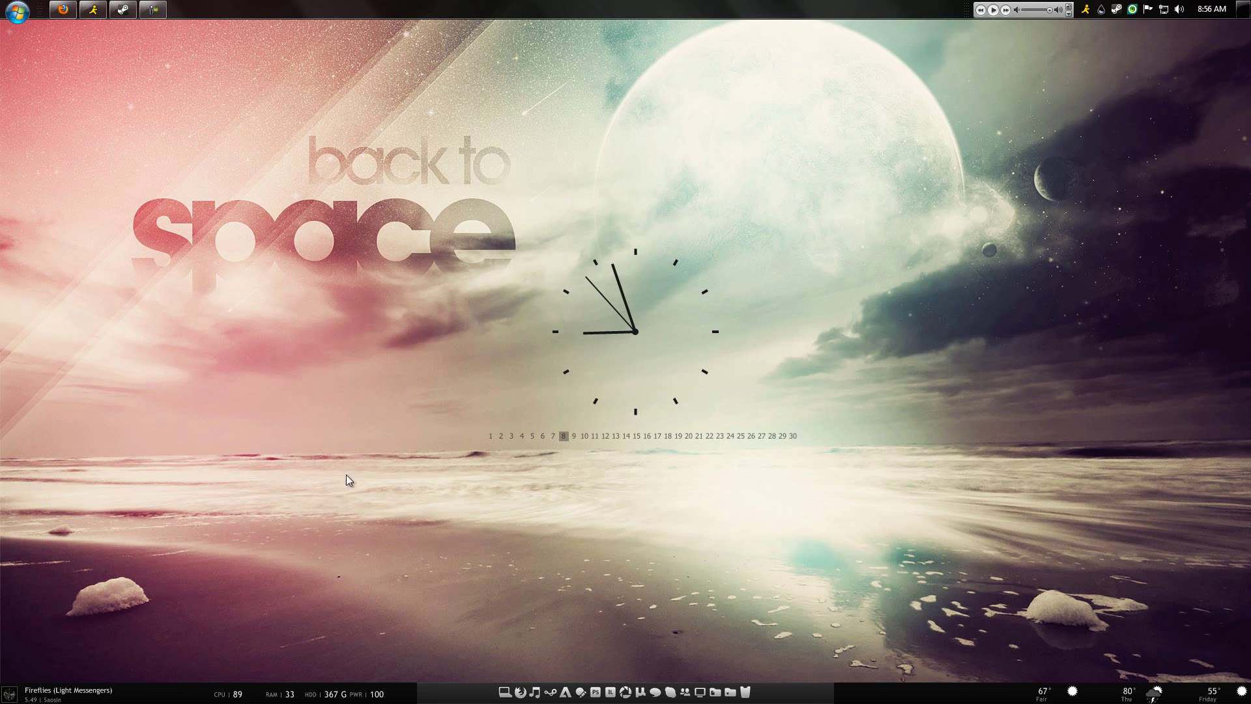
pyautogui.rightClick(167, 681)
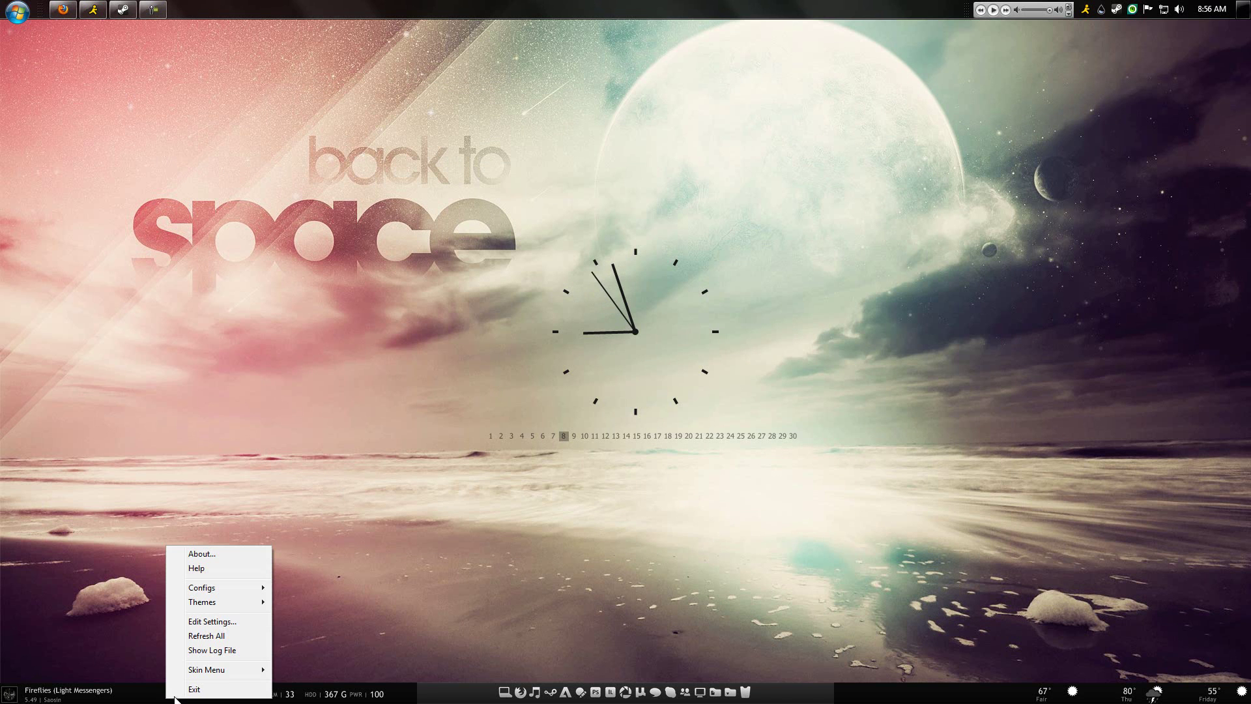
pyautogui.click(221, 641)
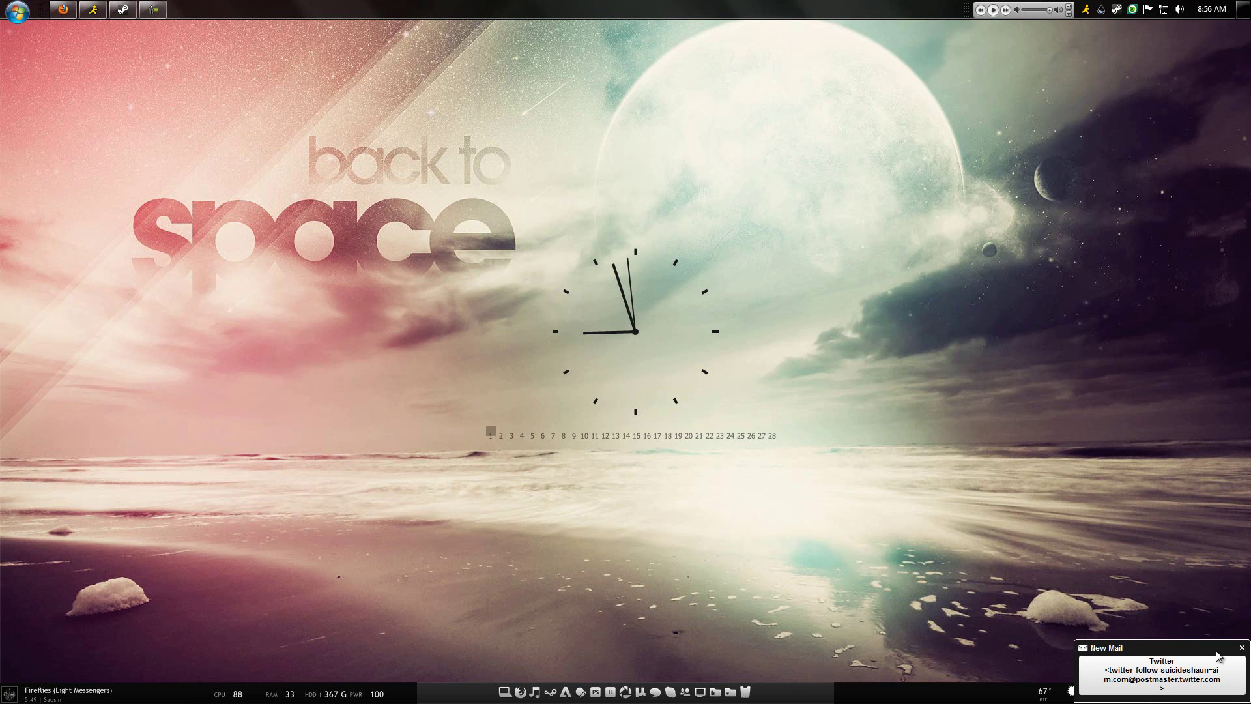
pyautogui.click(1241, 648)
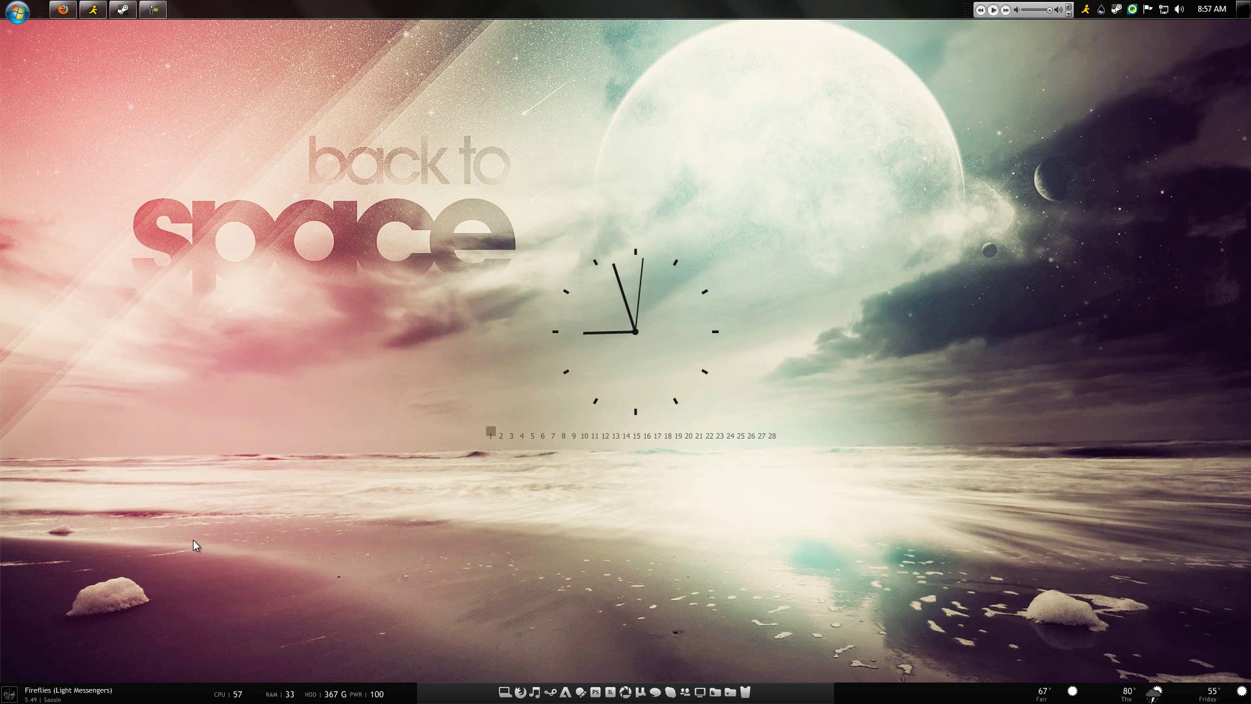
pyautogui.rightClick(190, 696)
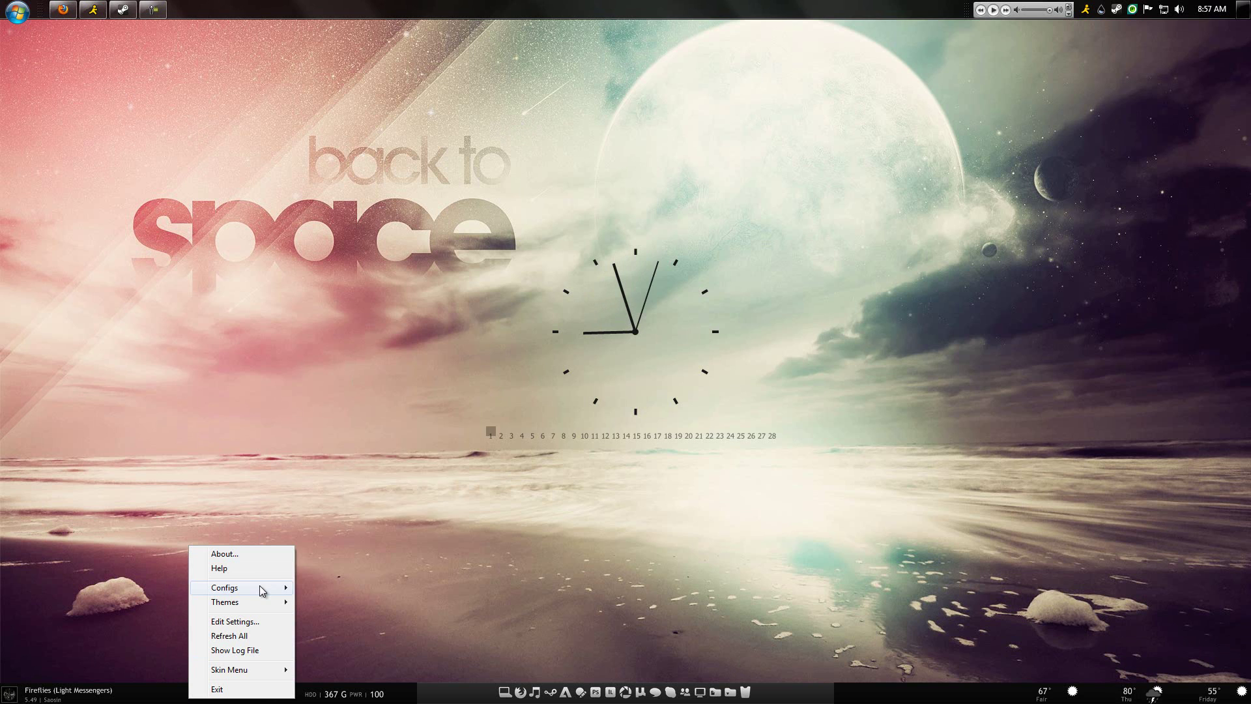
# Step: Load LEXIS-Calendar.ini and position it above the right side of the clock
pyautogui.moveTo(260, 589)
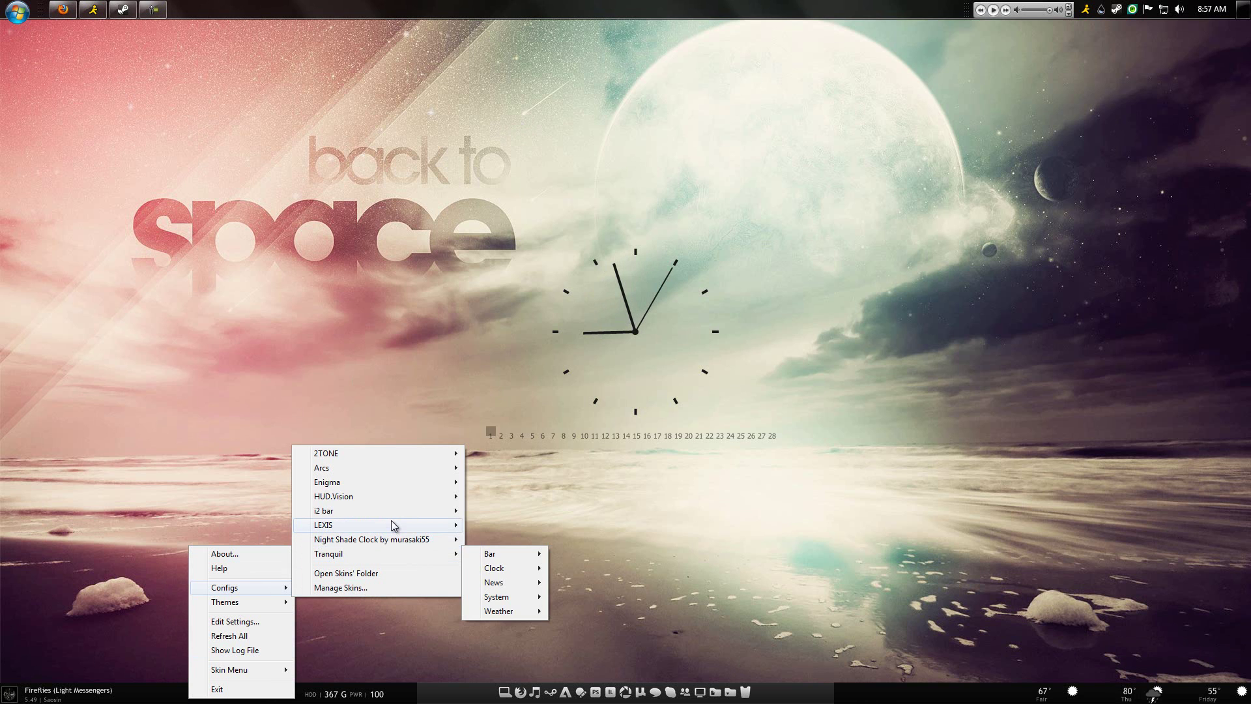
pyautogui.moveTo(441, 526)
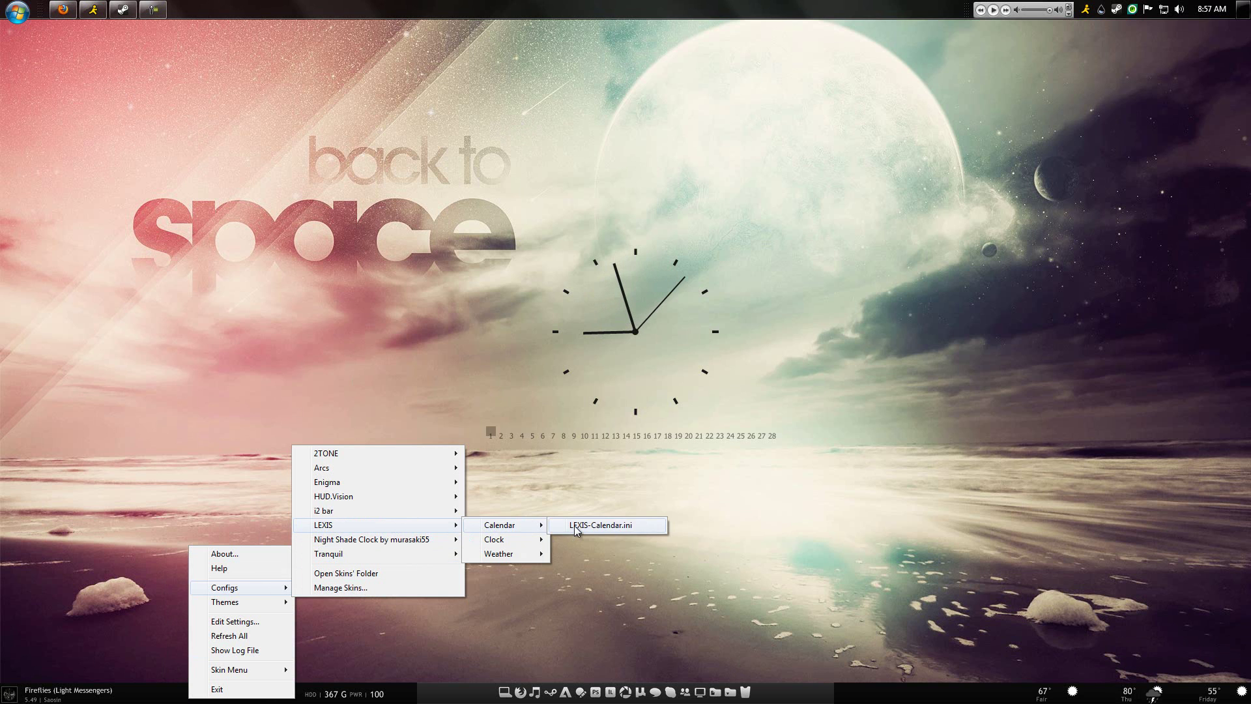
pyautogui.click(576, 528)
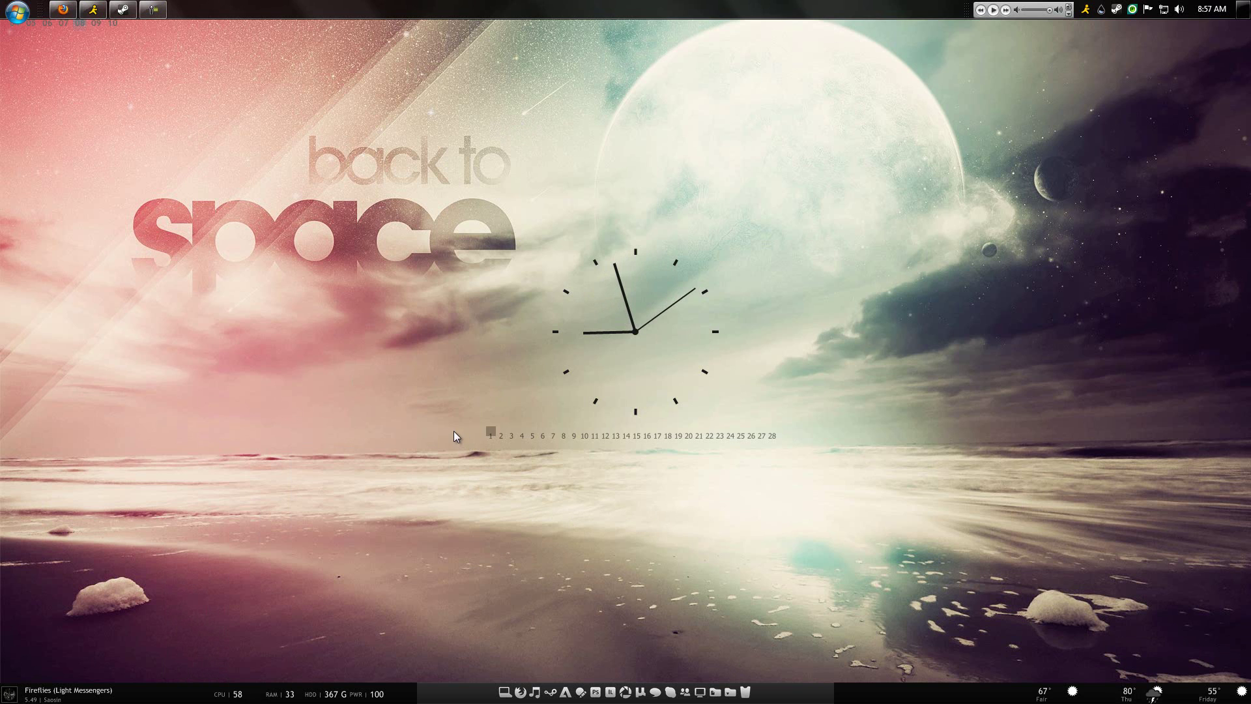
pyautogui.moveTo(84, 30); pyautogui.dragTo(202, 166)
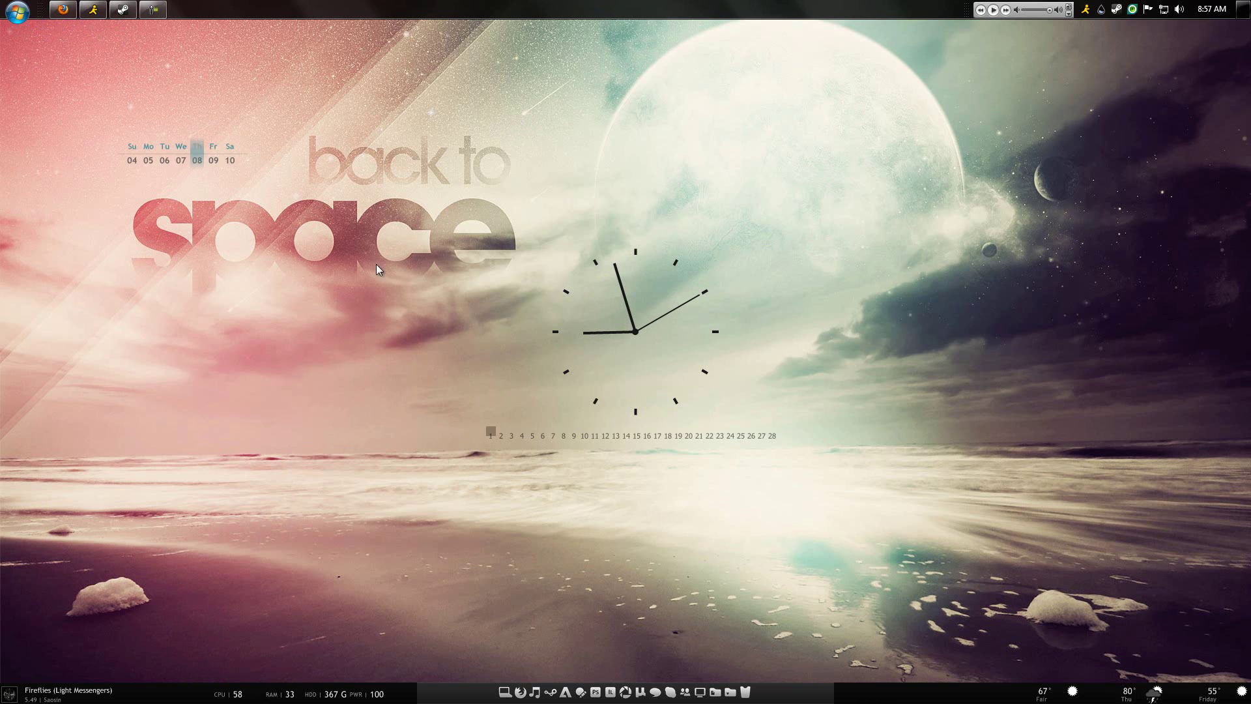
pyautogui.moveTo(378, 269); pyautogui.dragTo(793, 228)
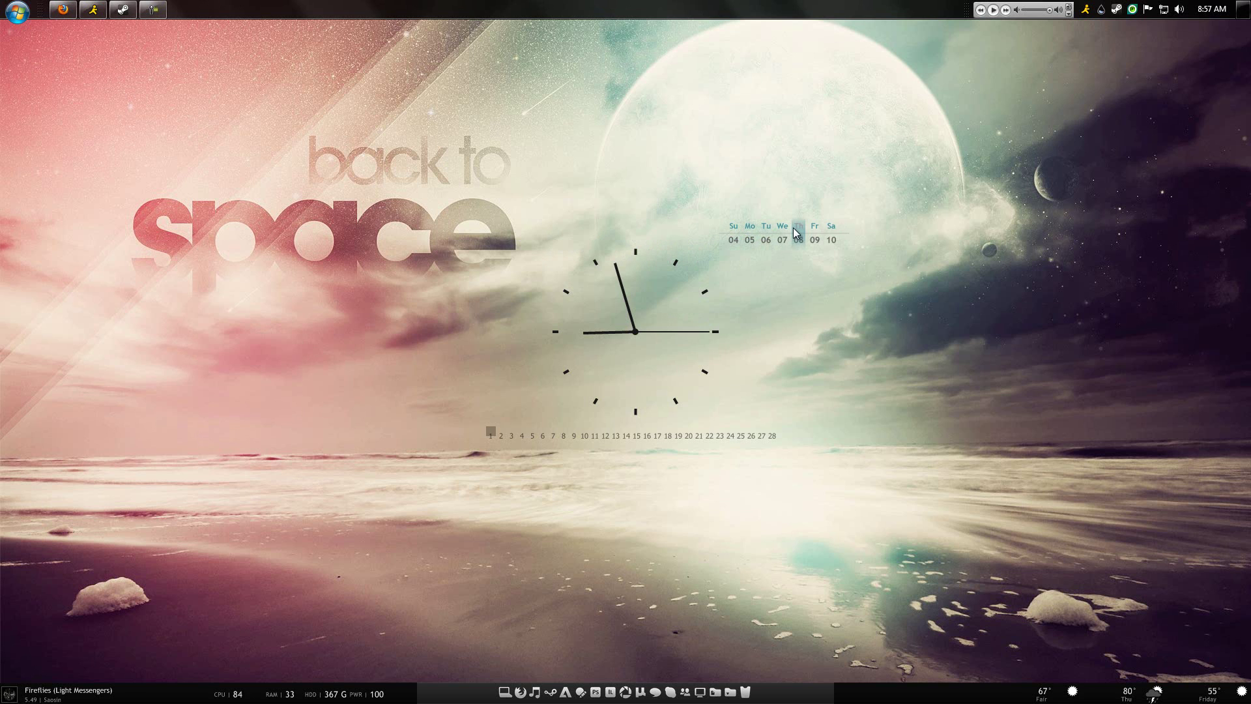
# Step: Close the LEXIS calendar skin, leaving the clock in place
pyautogui.rightClick(792, 228)
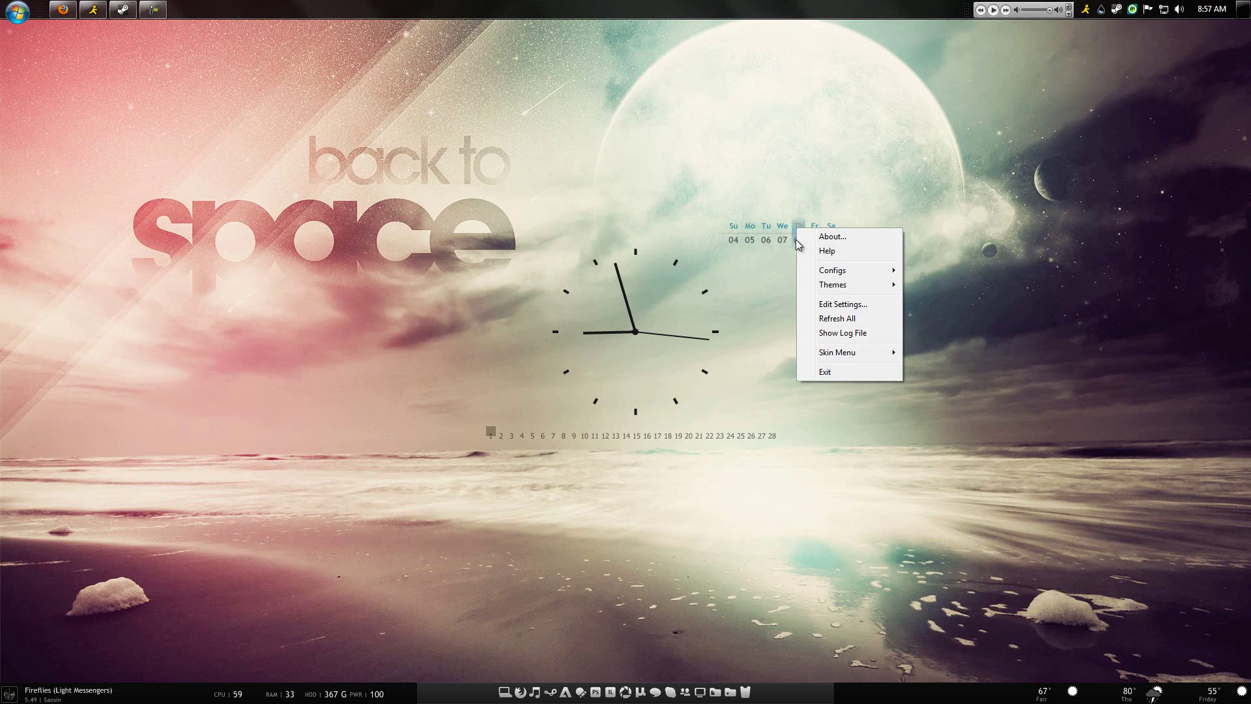
pyautogui.moveTo(873, 352)
pyautogui.click(922, 544)
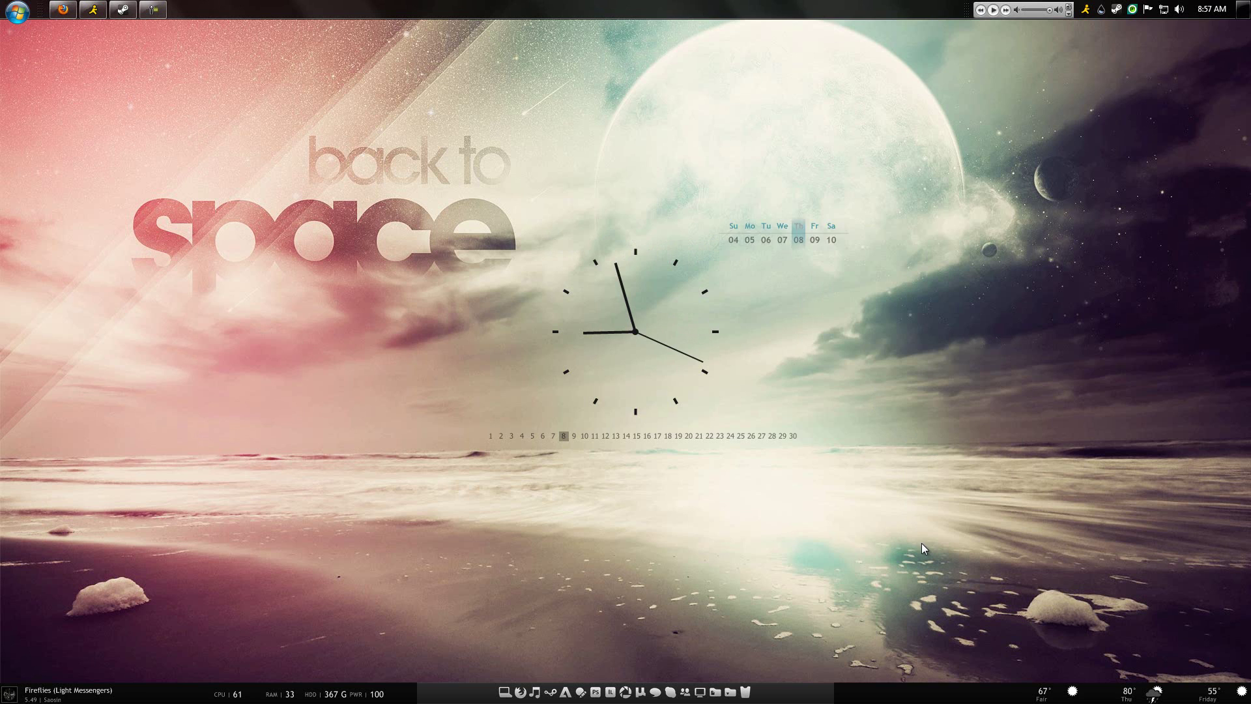
pyautogui.rightClick(635, 330)
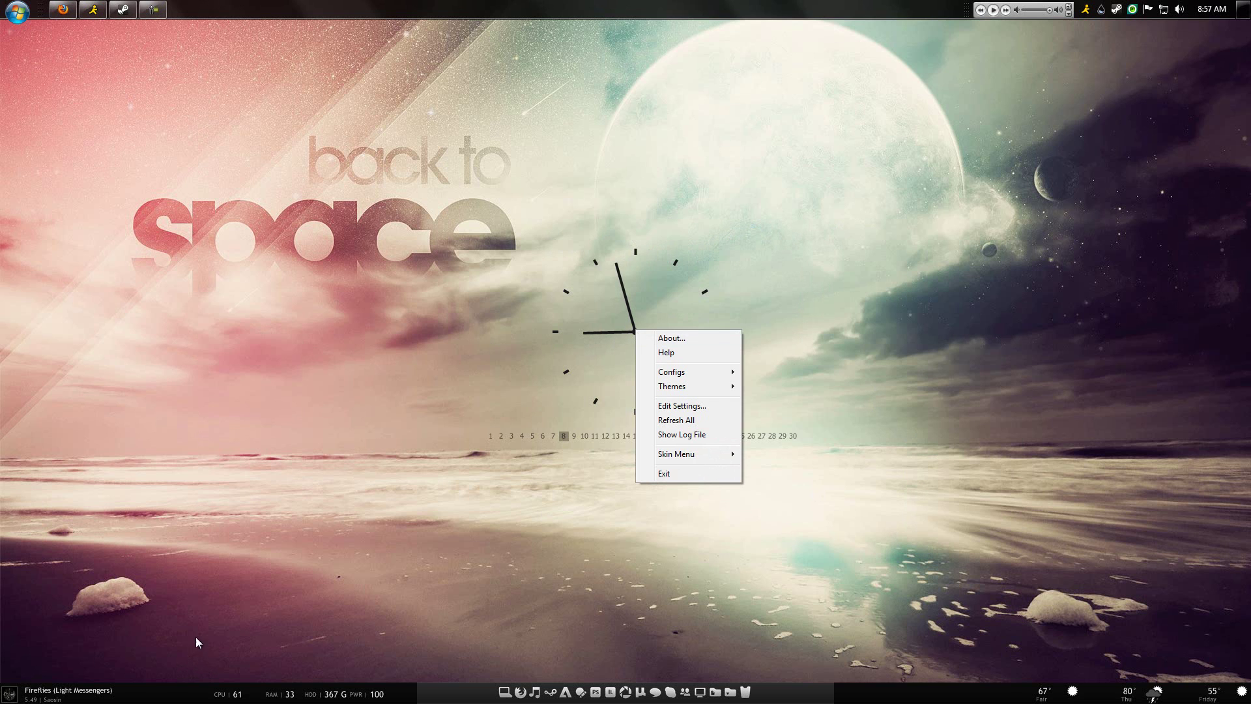
pyautogui.click(312, 576)
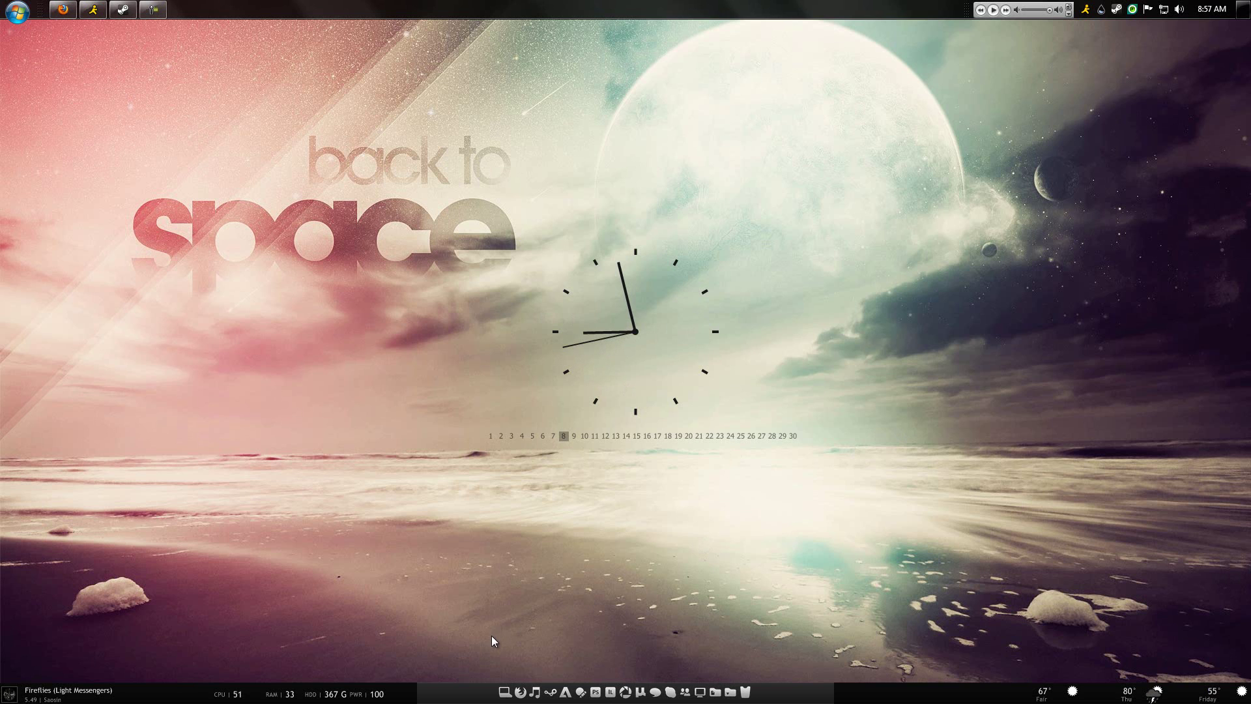
# Step: Save the current layout in Manage Themes as 'mytheme'
pyautogui.rightClick(399, 696)
pyautogui.moveTo(463, 598)
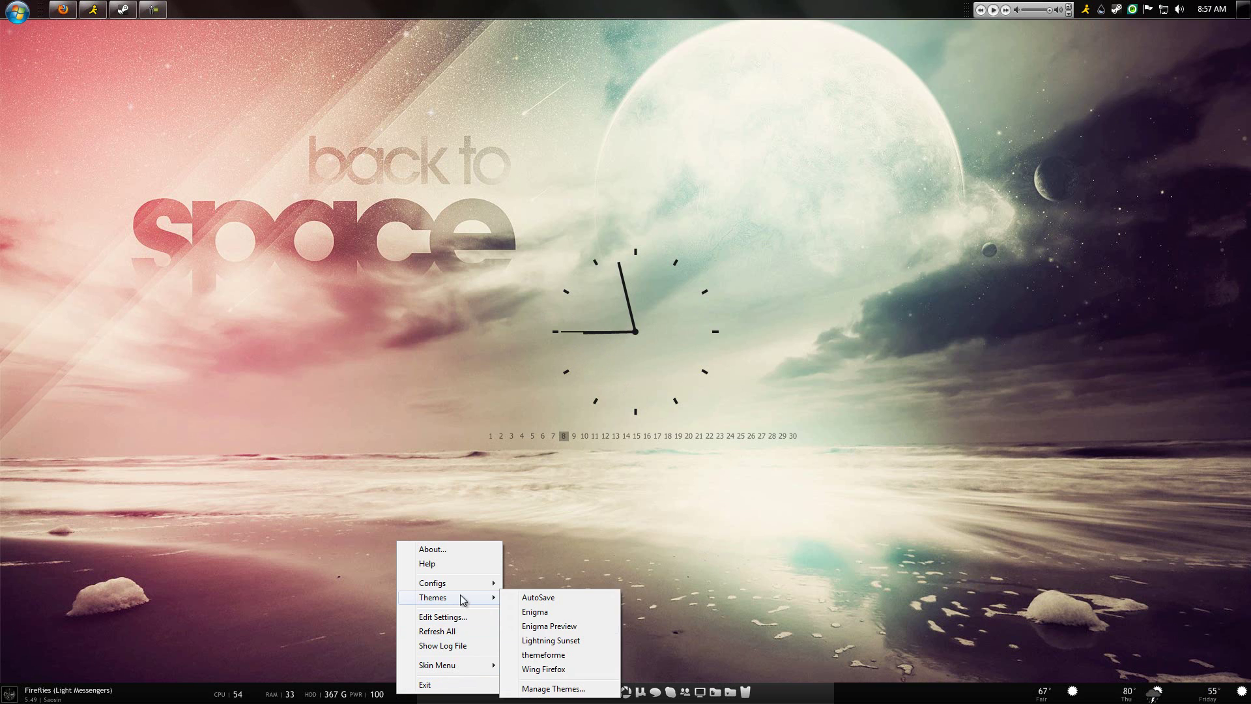
pyautogui.click(566, 689)
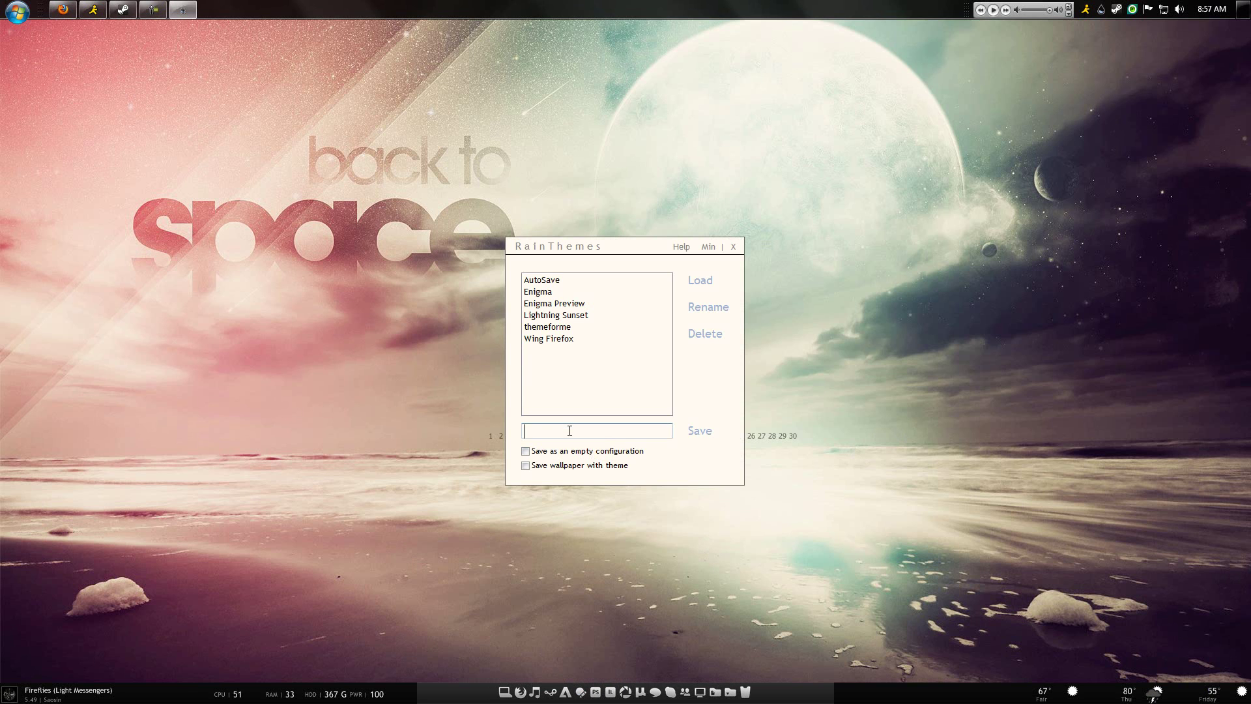
pyautogui.write('mytheme')
pyautogui.click(705, 433)
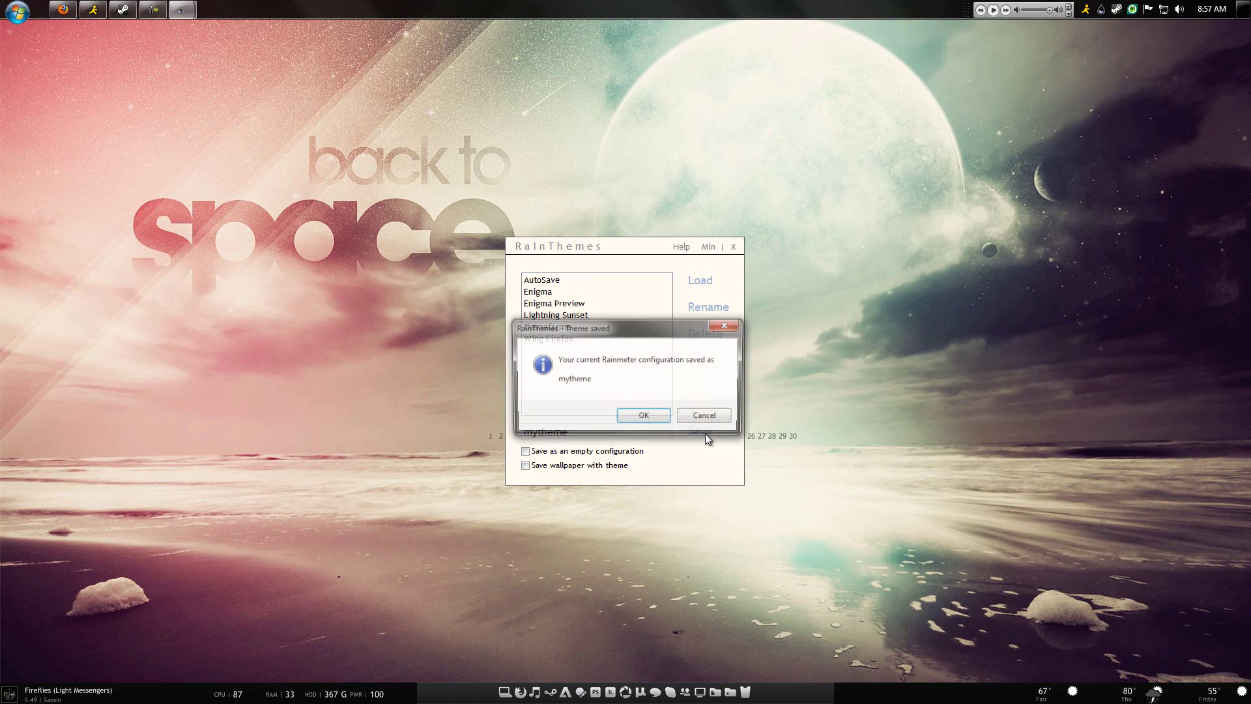
pyautogui.click(645, 416)
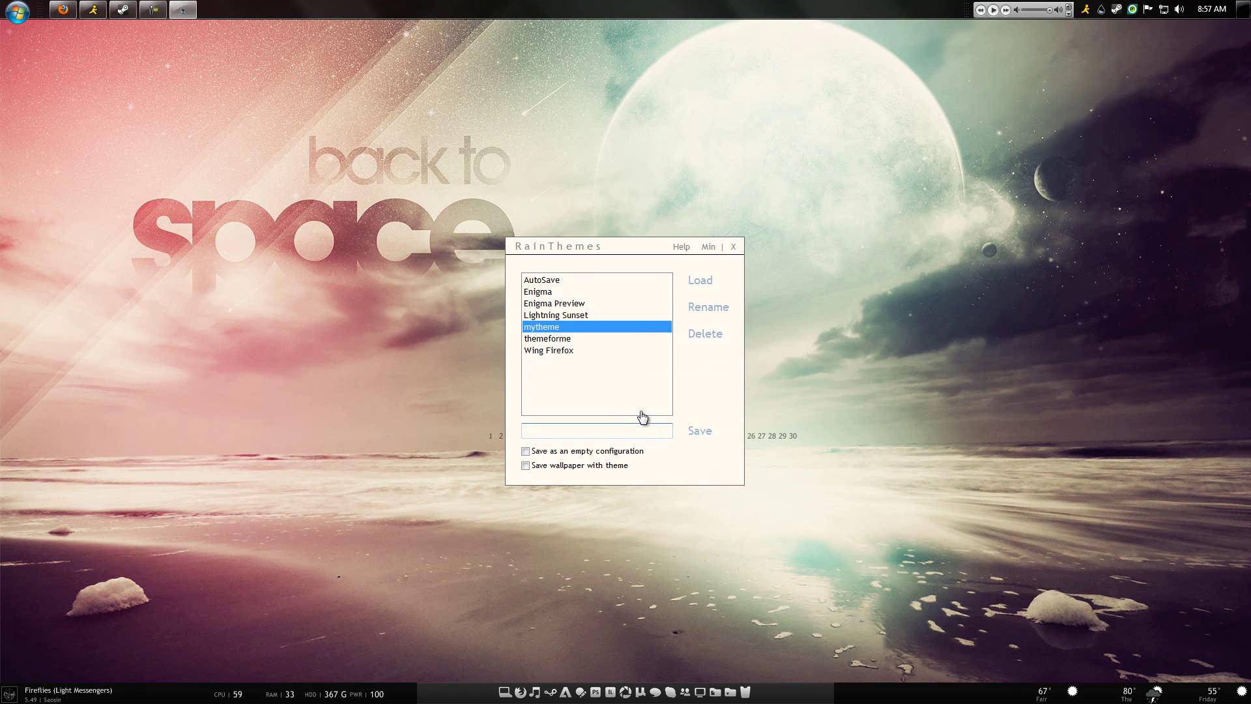
# Step: Select and load the Wing Firefox theme
pyautogui.click(559, 291)
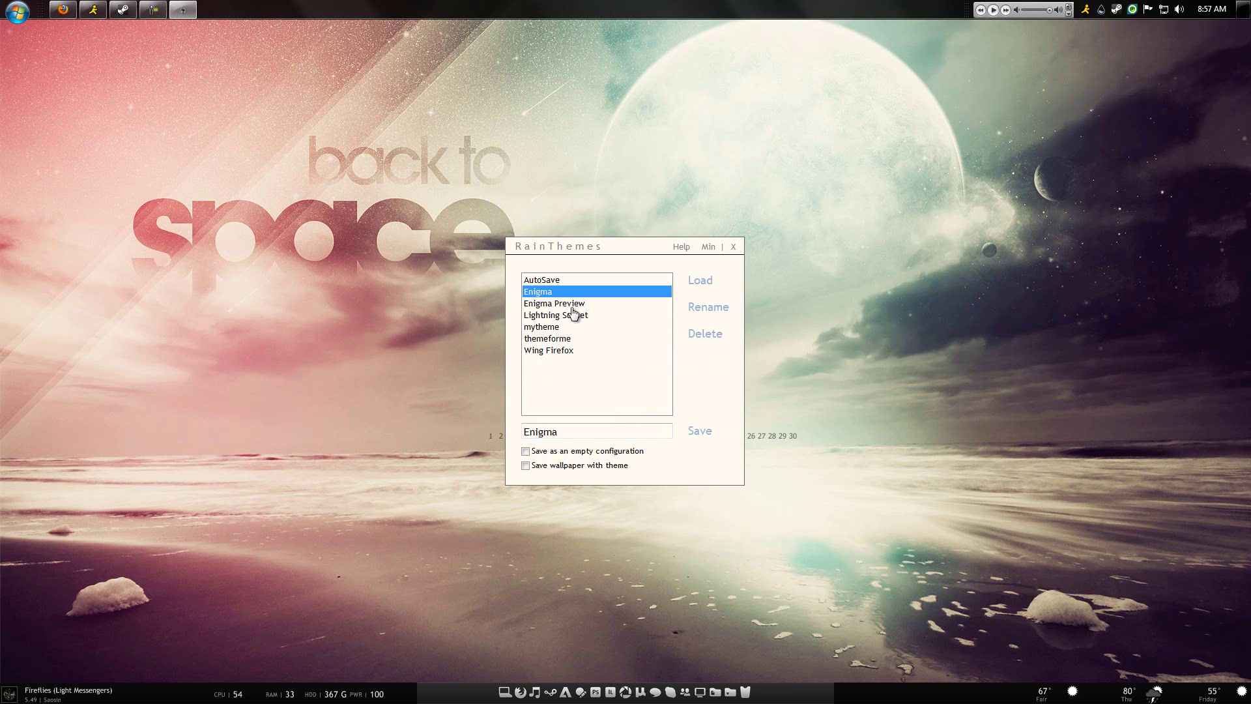
pyautogui.click(571, 306)
pyautogui.click(565, 315)
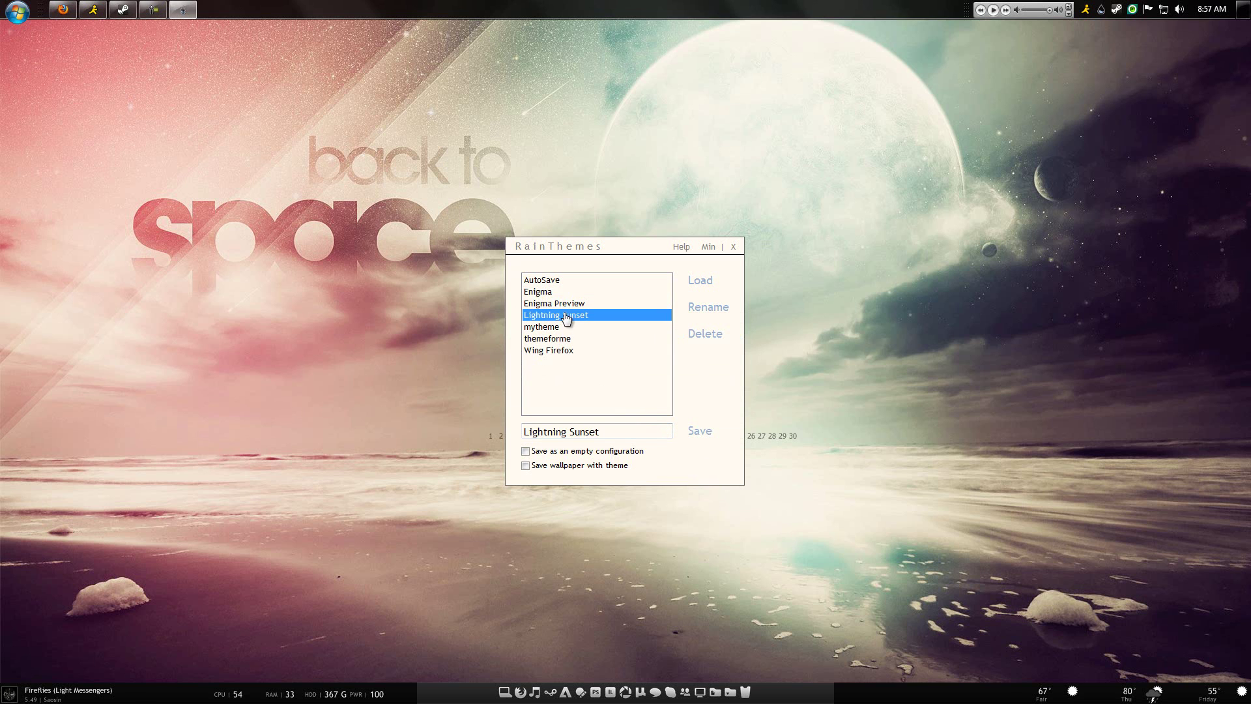
pyautogui.click(566, 350)
pyautogui.click(703, 280)
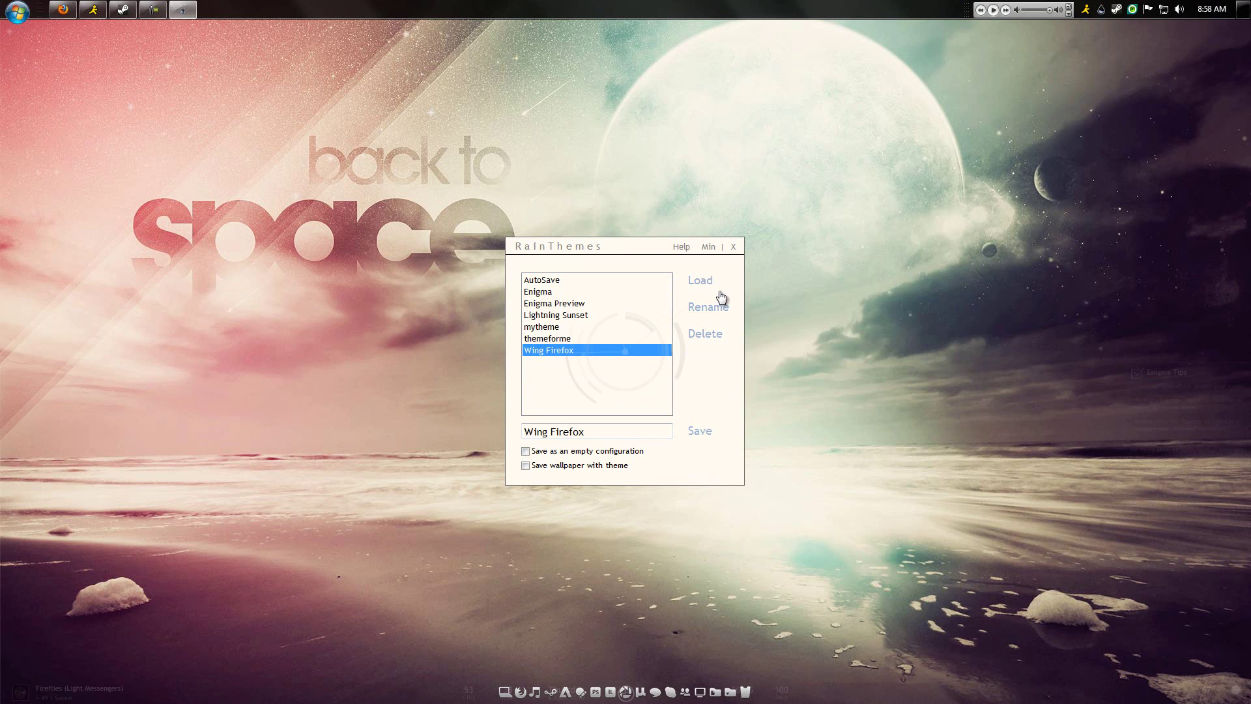
# Step: Move RainThemes aside, then select and load the Enigma Preview theme
pyautogui.moveTo(636, 245); pyautogui.dragTo(924, 68)
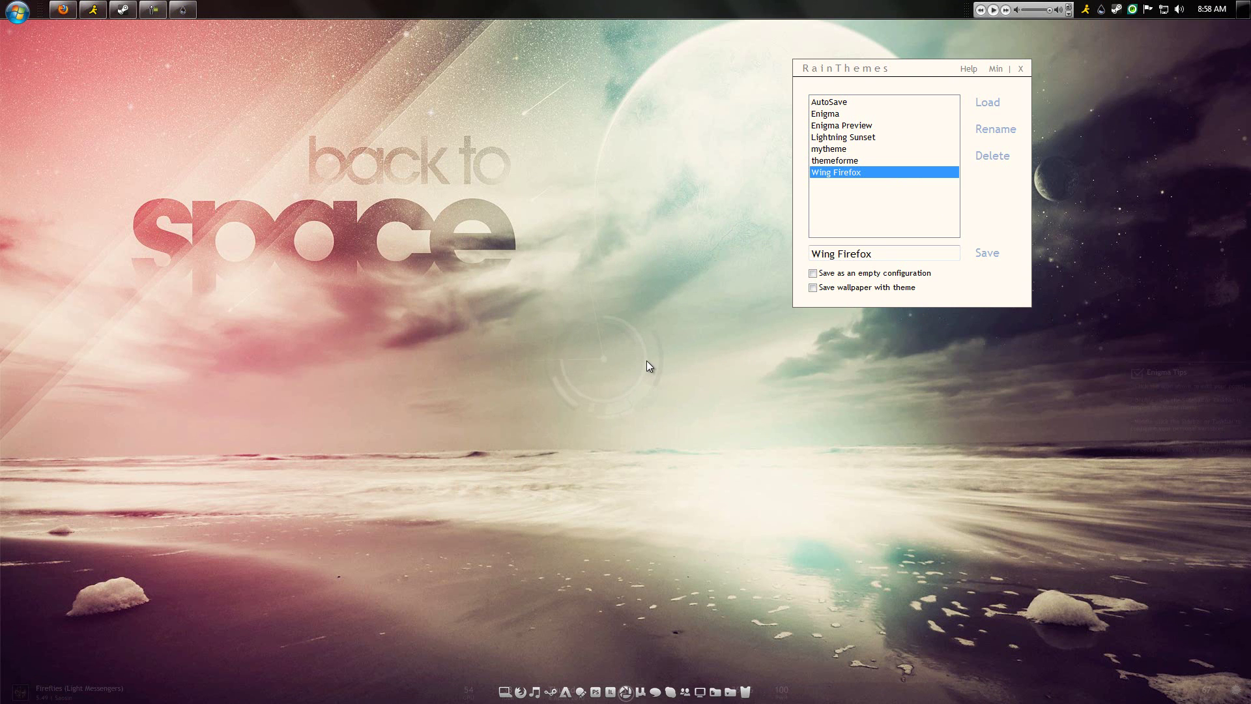
pyautogui.moveTo(416, 182); pyautogui.dragTo(876, 518)
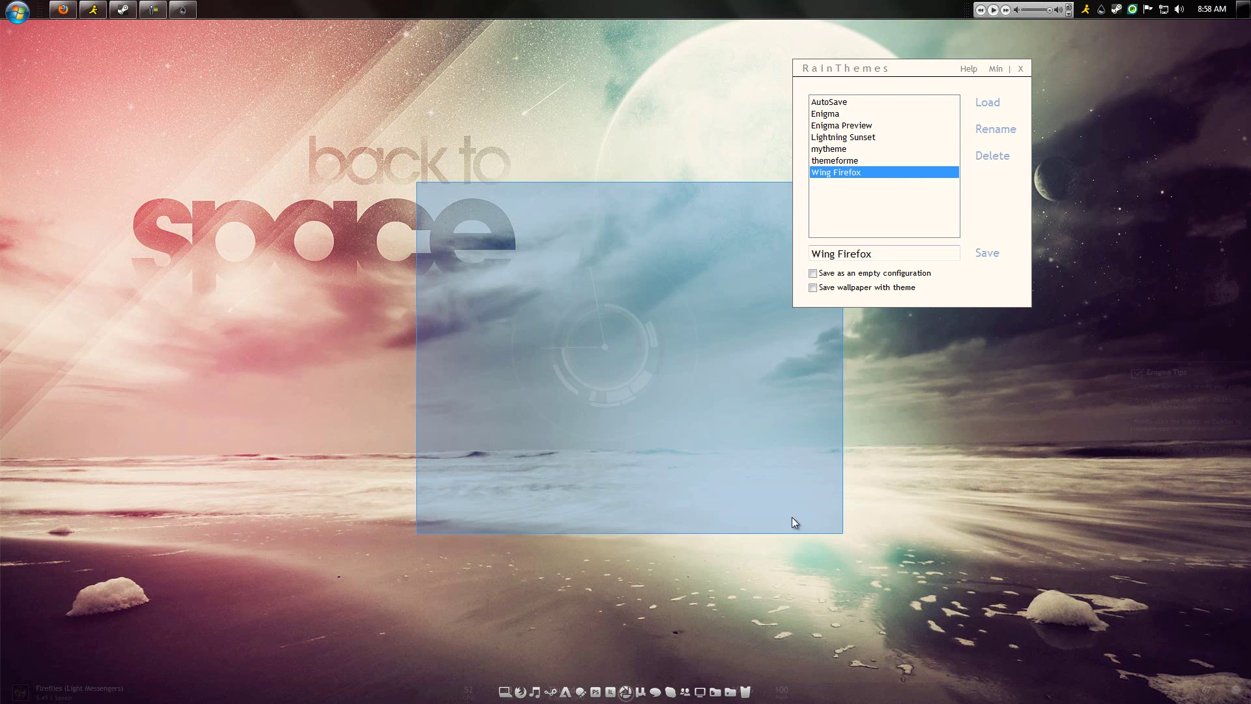
pyautogui.moveTo(792, 522); pyautogui.dragTo(764, 522)
pyautogui.moveTo(76, 583); pyautogui.dragTo(1167, 703)
pyautogui.moveTo(424, 505); pyautogui.dragTo(391, 649)
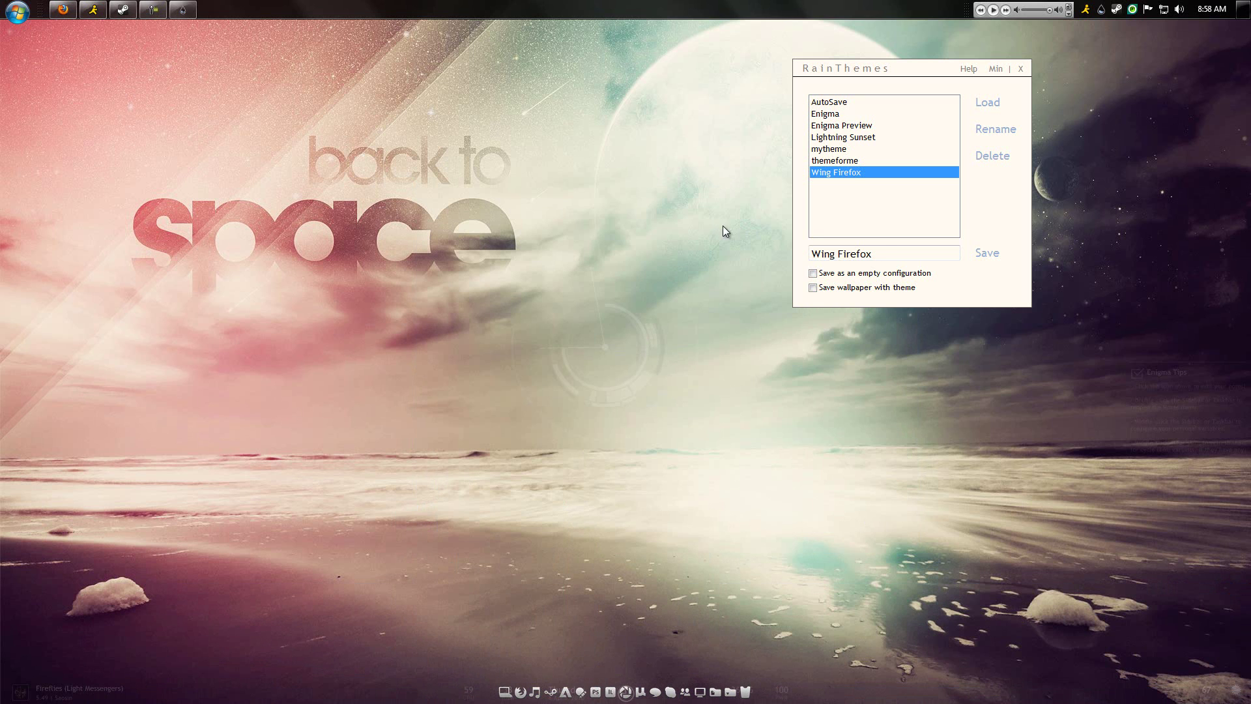
pyautogui.click(850, 173)
pyautogui.click(840, 113)
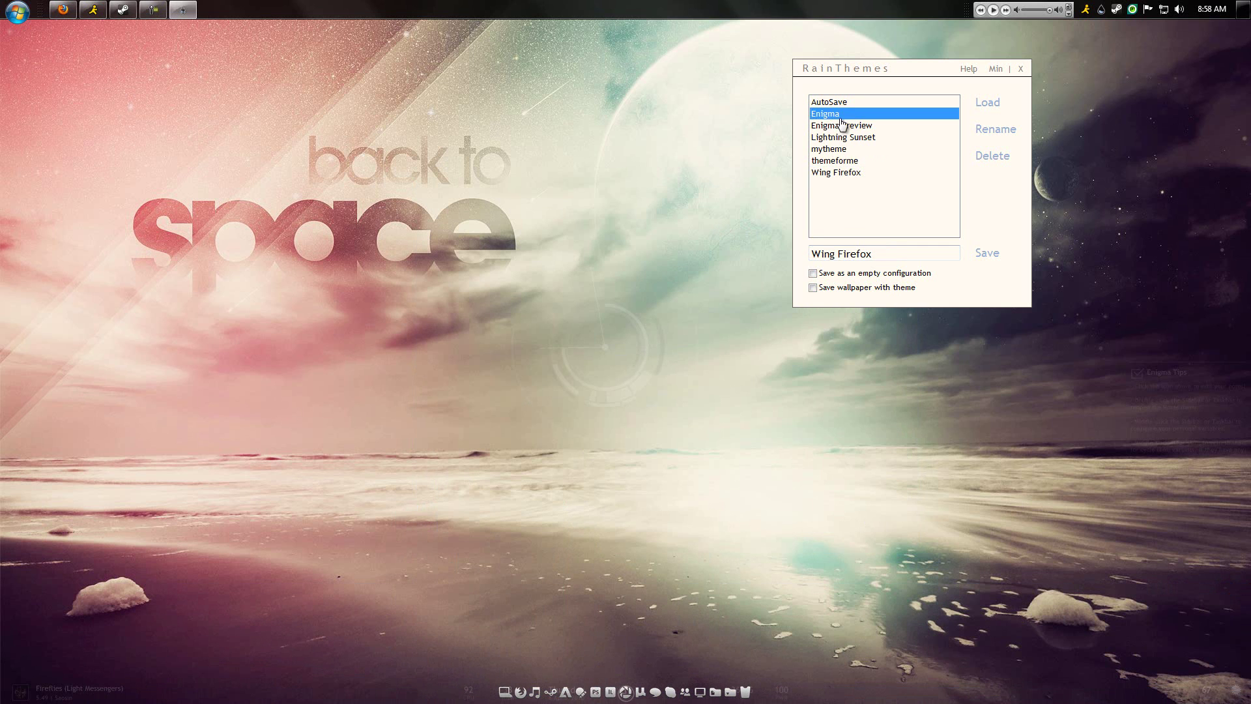
pyautogui.click(841, 125)
pyautogui.click(985, 103)
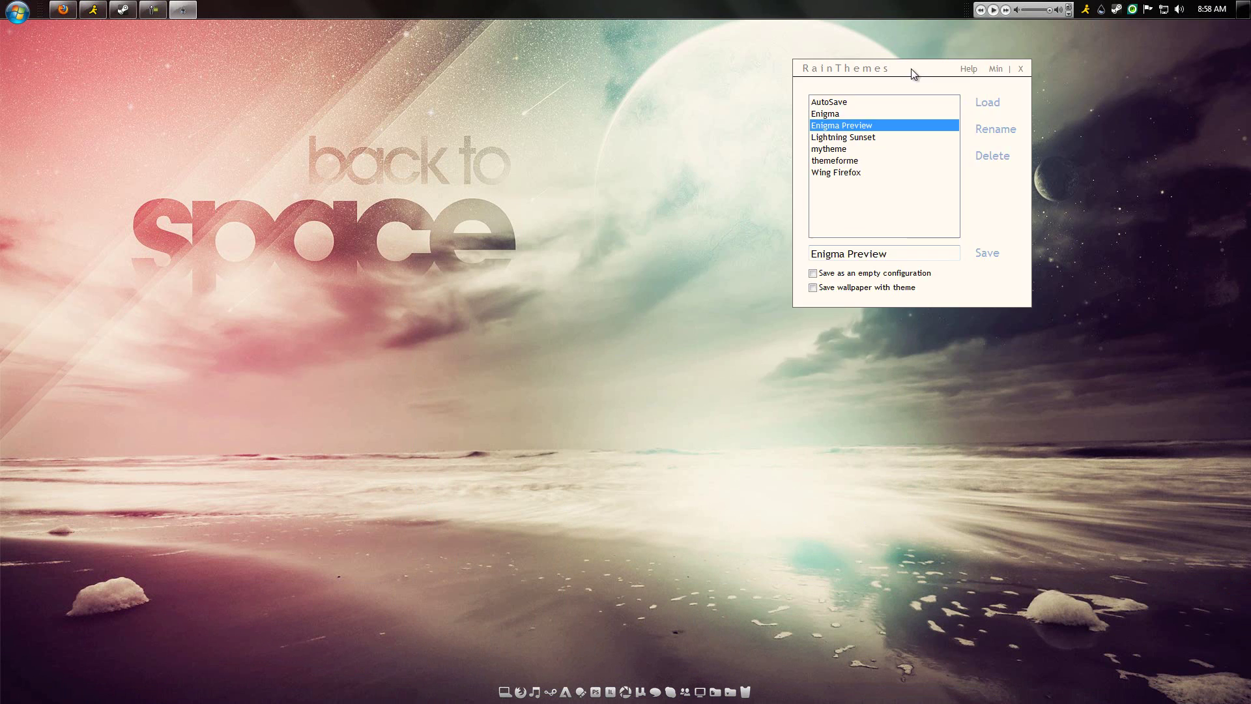
# Step: Recentre RainThemes and load the saved mytheme theme
pyautogui.moveTo(909, 72); pyautogui.dragTo(576, 233)
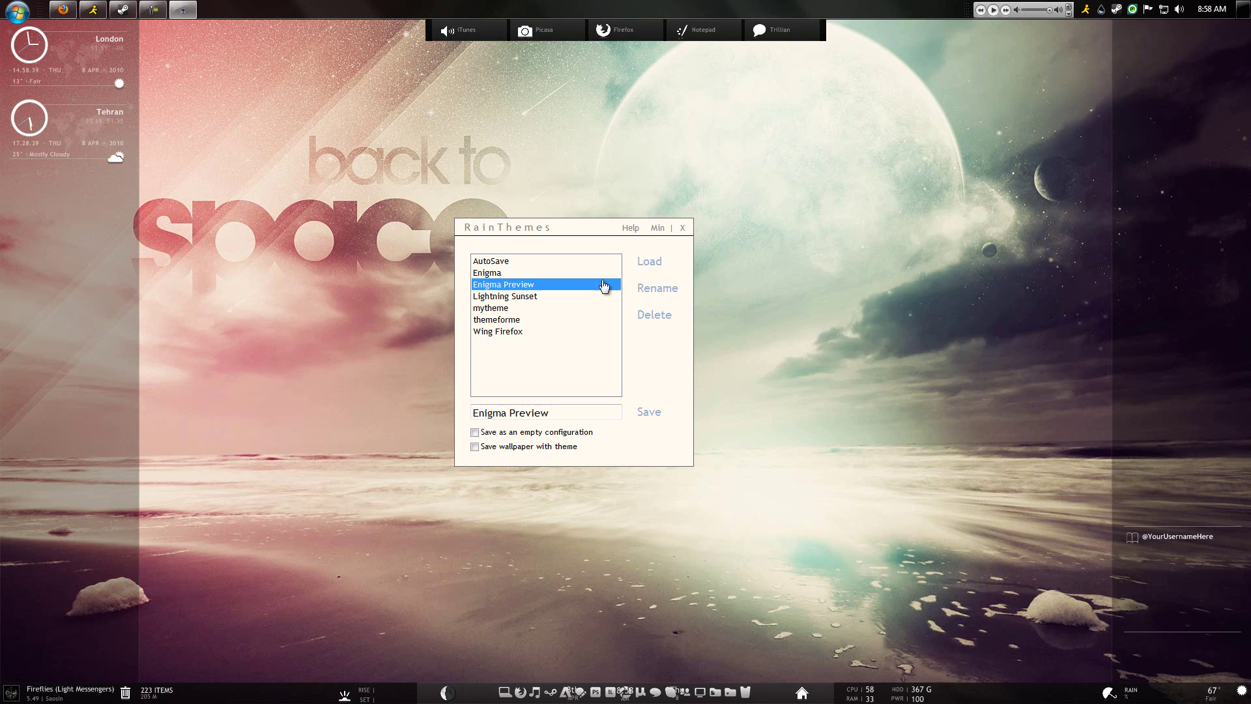
pyautogui.click(509, 309)
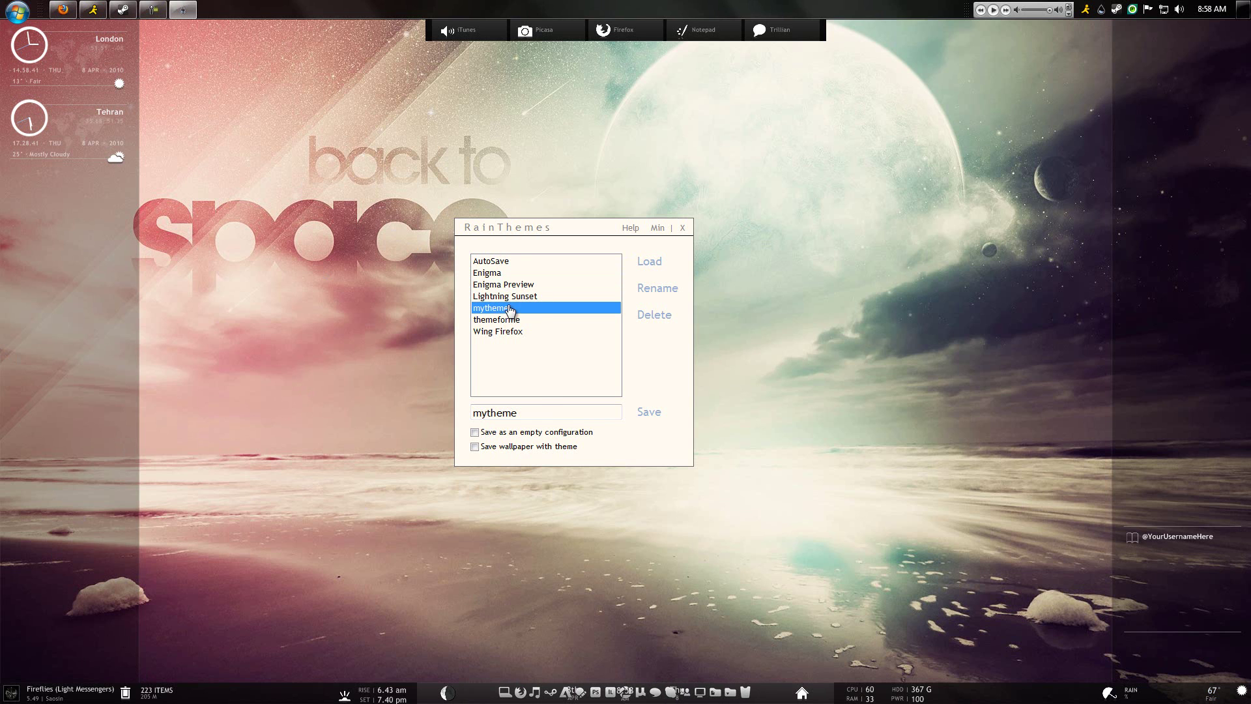
pyautogui.click(641, 264)
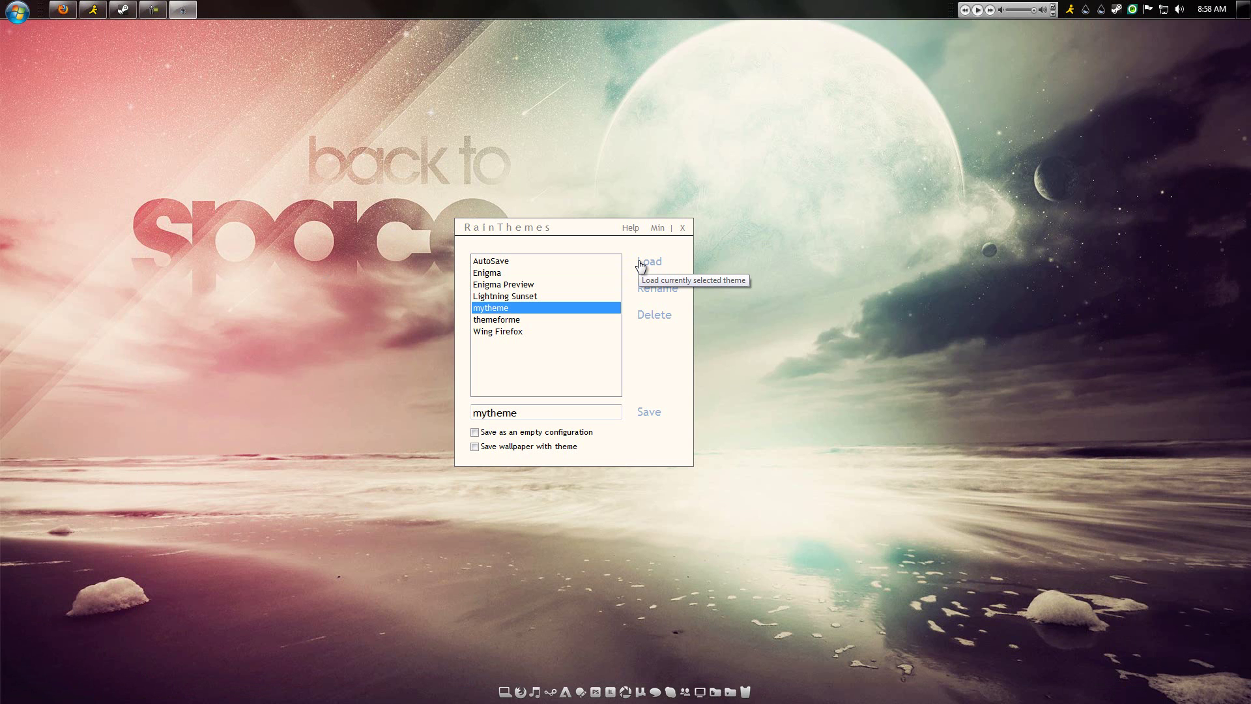
# Step: Close the RainThemes manager
pyautogui.click(682, 228)
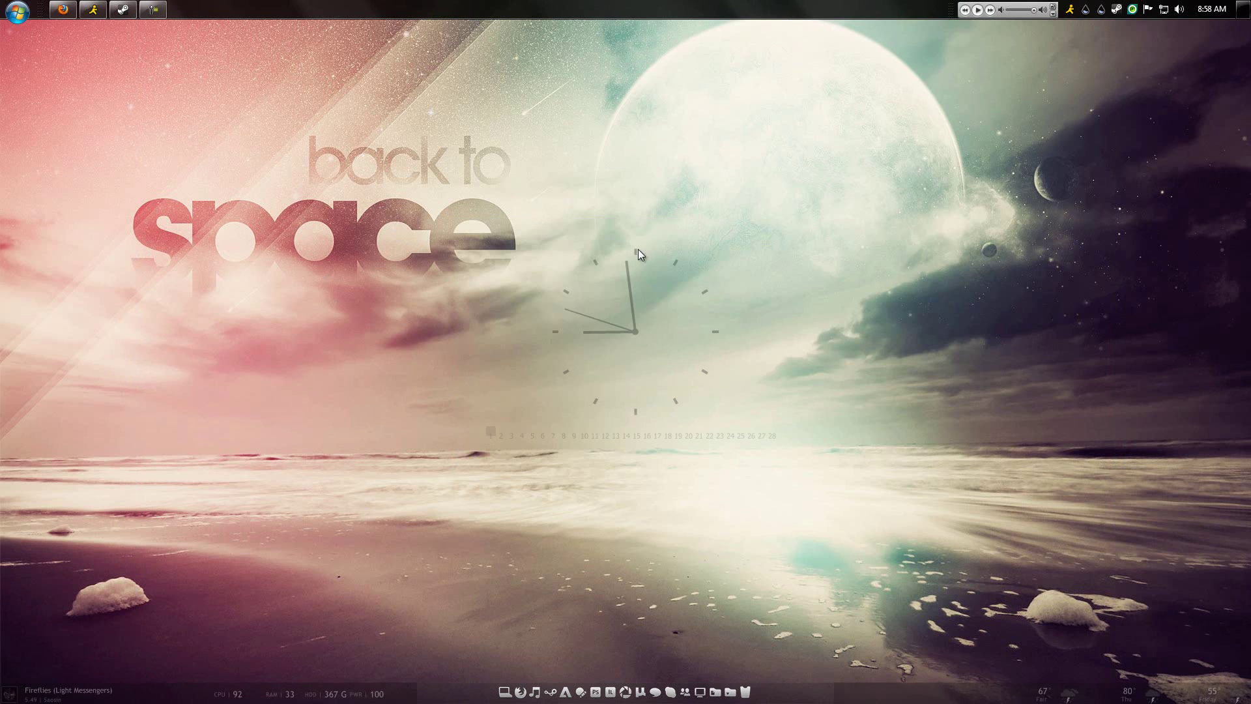
pyautogui.rightClick(176, 698)
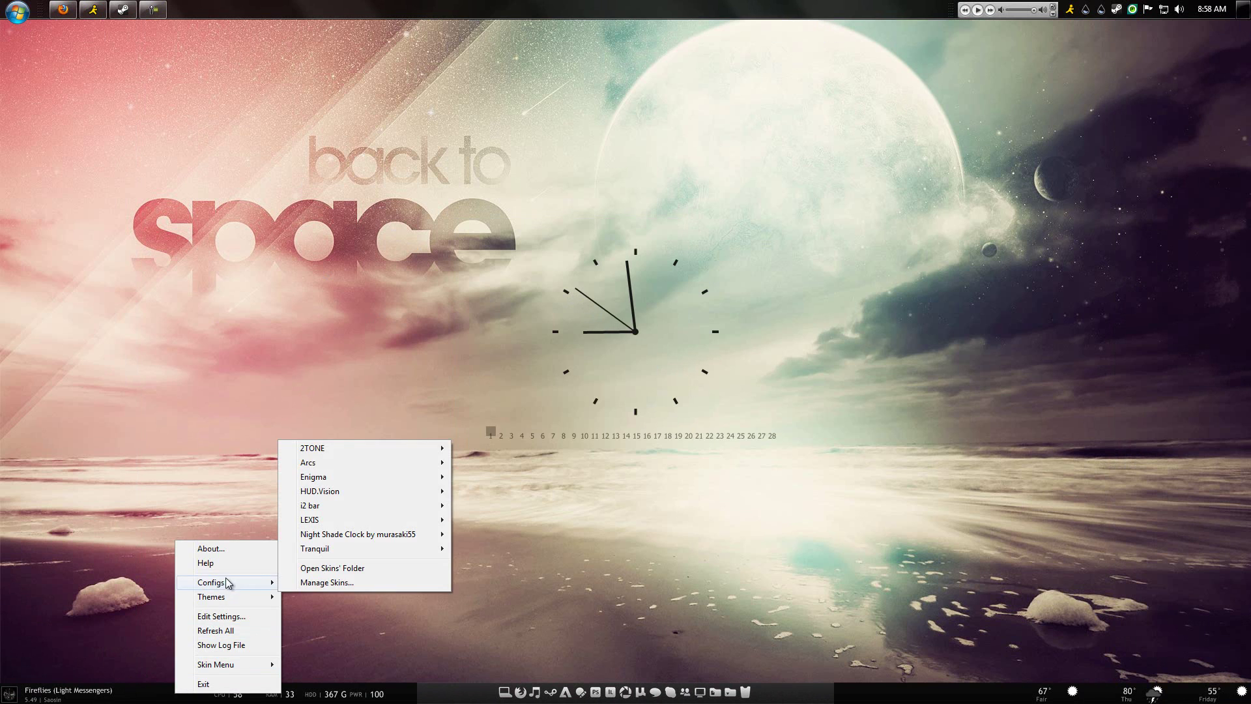
pyautogui.click(337, 422)
pyautogui.rightClick(636, 332)
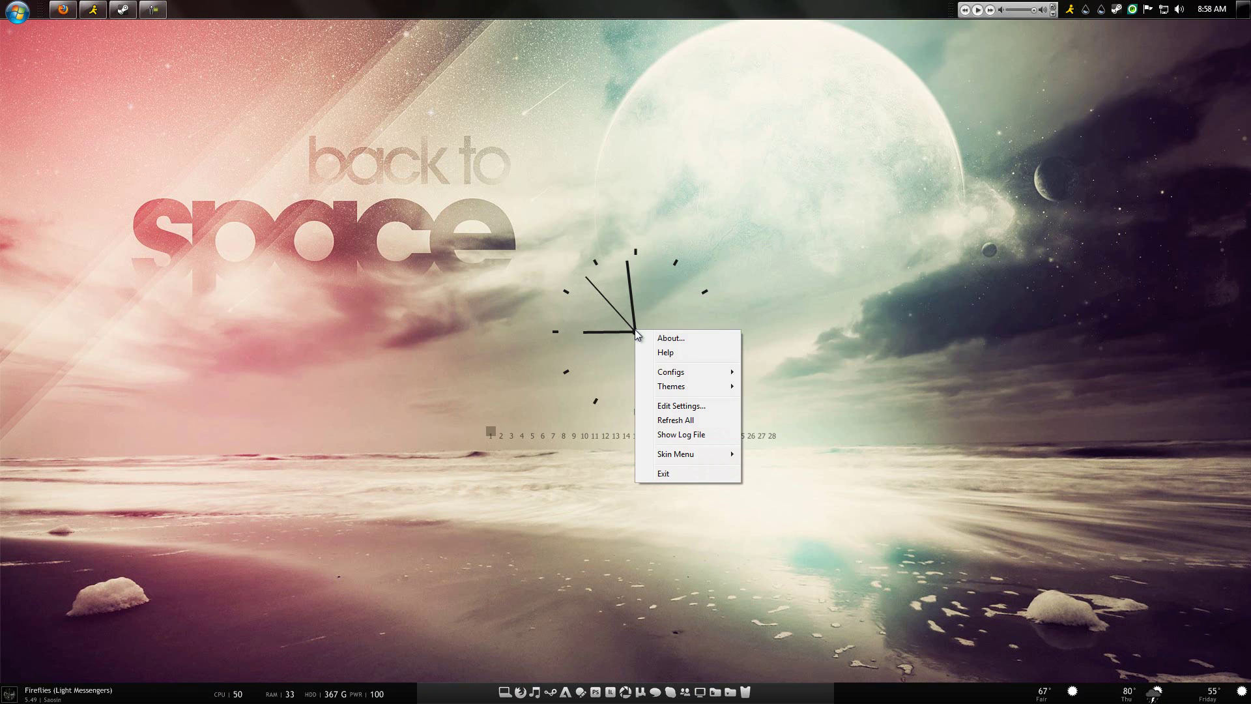
pyautogui.click(628, 298)
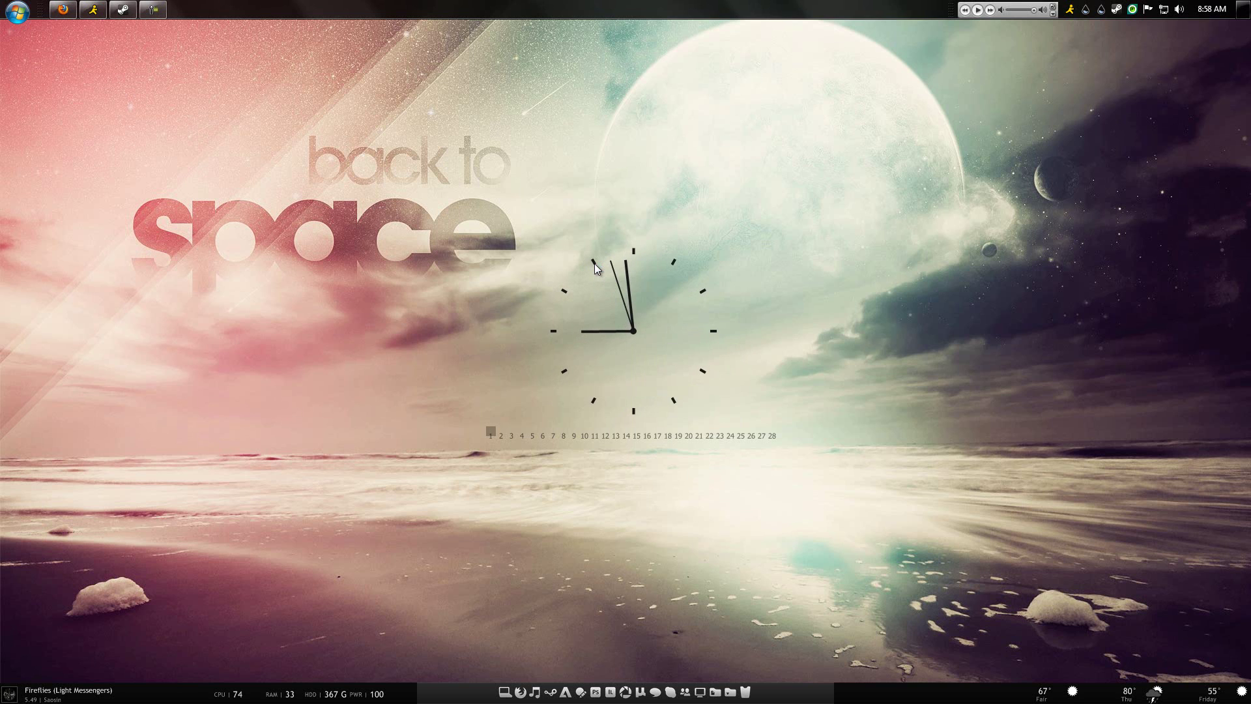
# Step: Load the 2TONE Feed black.ini skin and drag it to the top-right of the desktop
pyautogui.rightClick(632, 331)
pyautogui.moveTo(690, 372)
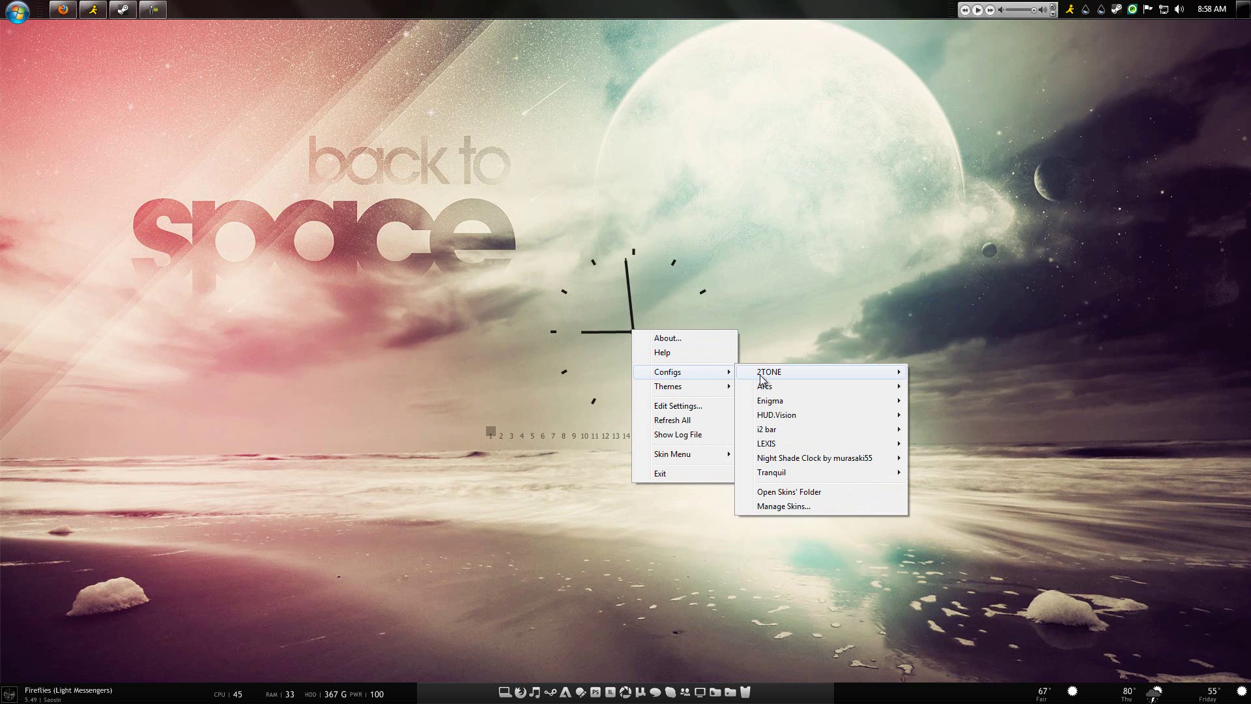
pyautogui.moveTo(787, 372)
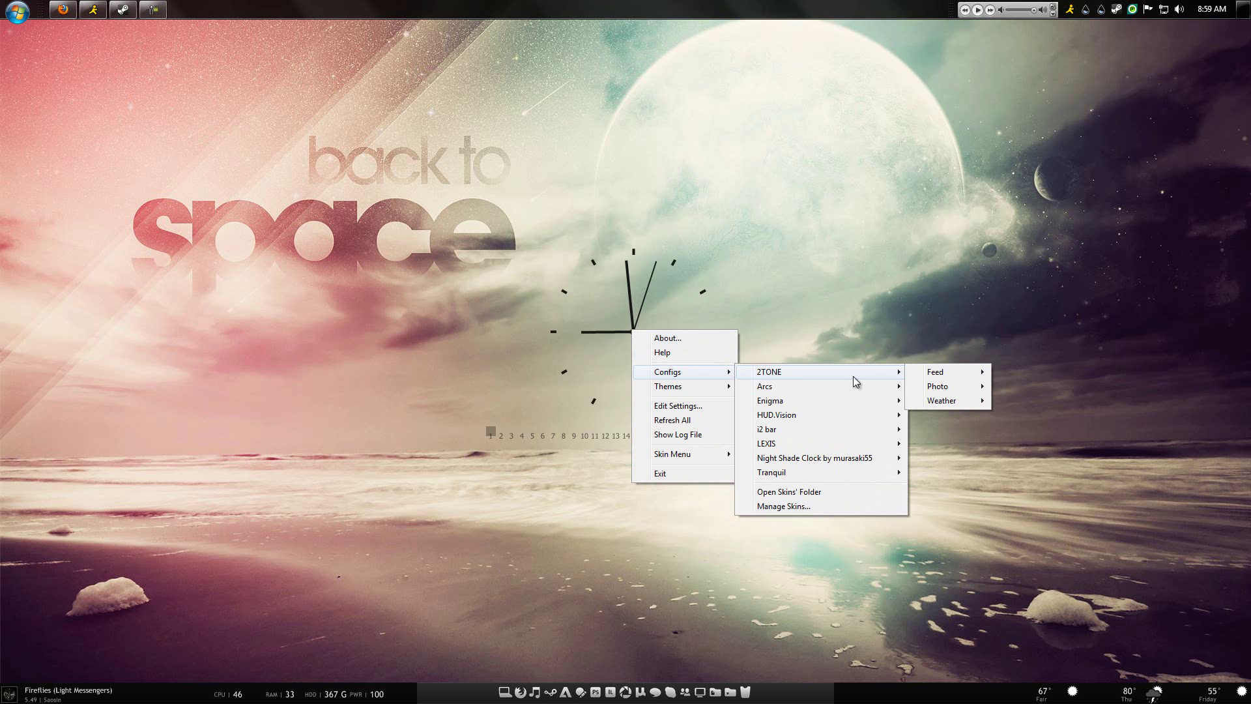
pyautogui.moveTo(944, 375)
pyautogui.click(1012, 379)
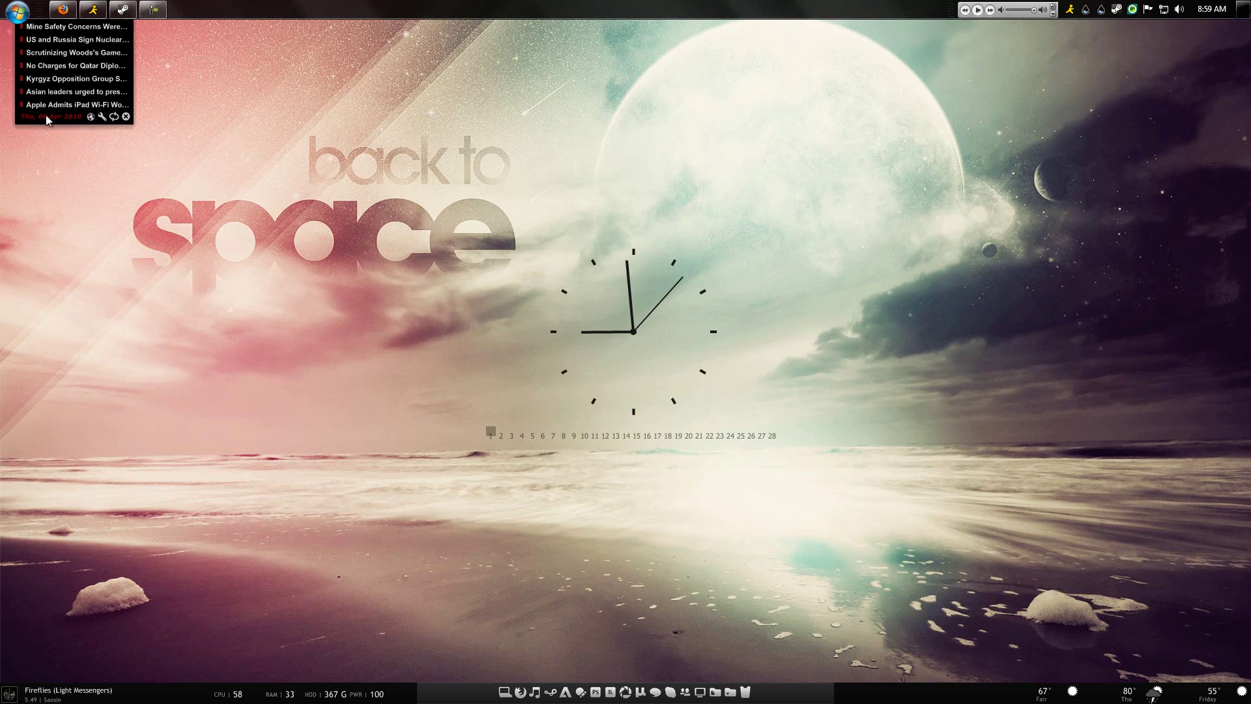
pyautogui.moveTo(4, 114); pyautogui.dragTo(1003, 230)
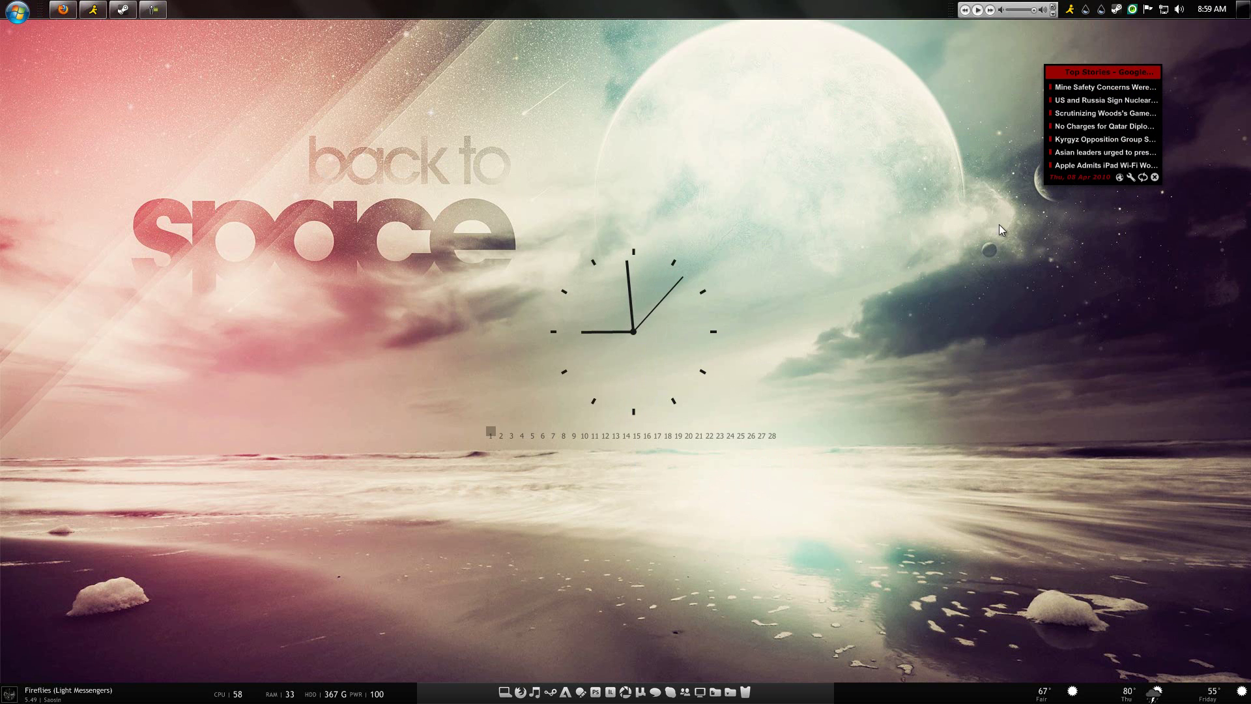
# Step: Load LEXIS Clock.ini from the LEXIS config and drag it to the desktop's left side
pyautogui.rightClick(635, 413)
pyautogui.moveTo(691, 456)
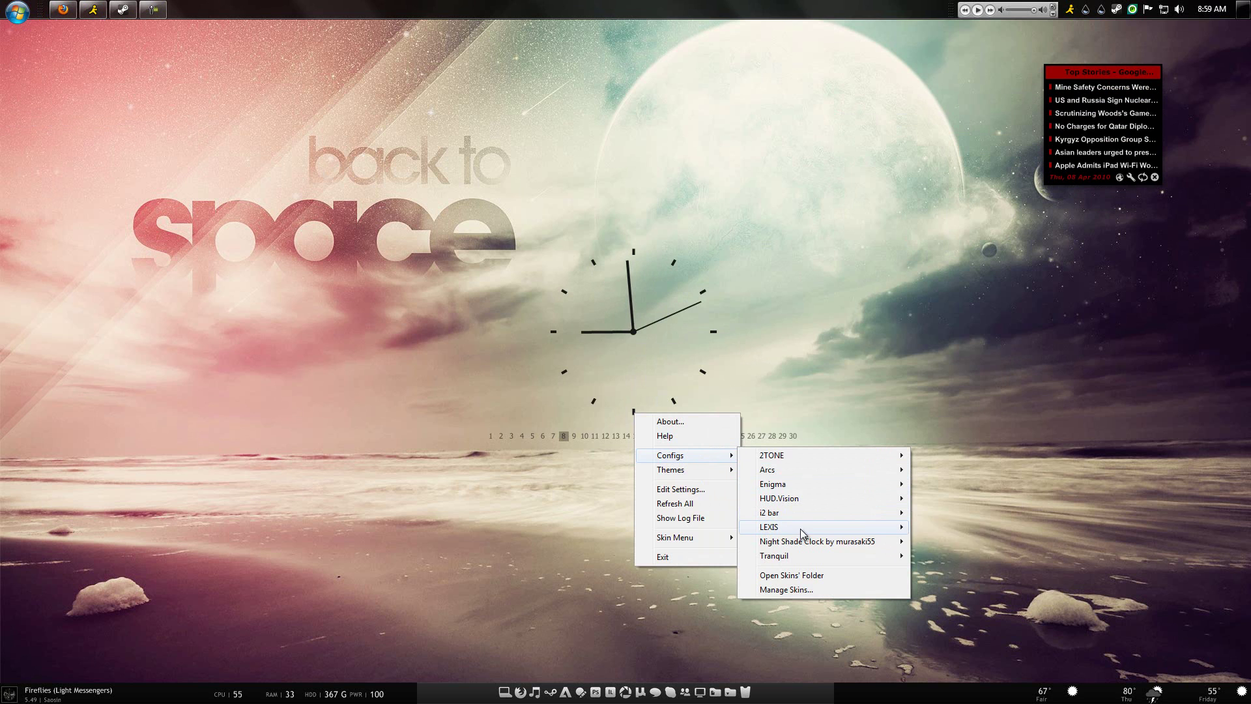
pyautogui.moveTo(801, 533)
pyautogui.moveTo(946, 544)
pyautogui.click(1030, 546)
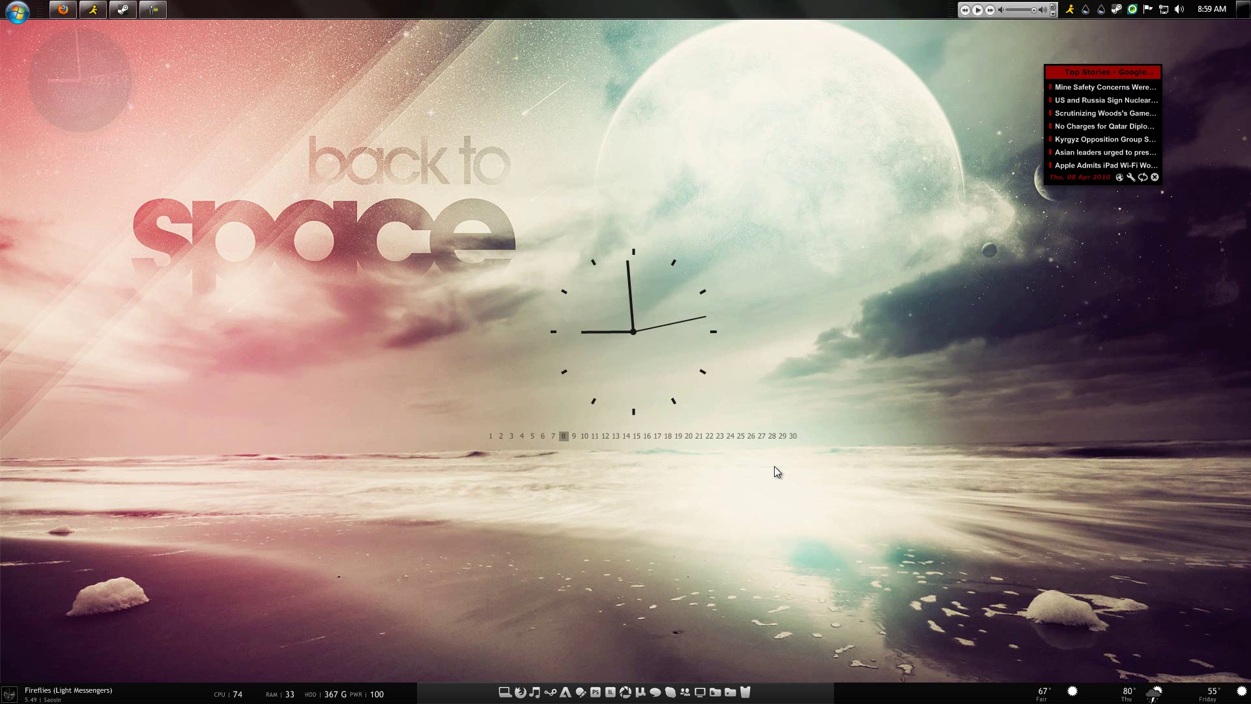
pyautogui.moveTo(81, 81); pyautogui.dragTo(110, 453)
# Step: Load the Arcs clock (Arcs.ini) at the top-left and glance at its skin menu without changes
pyautogui.rightClick(564, 436)
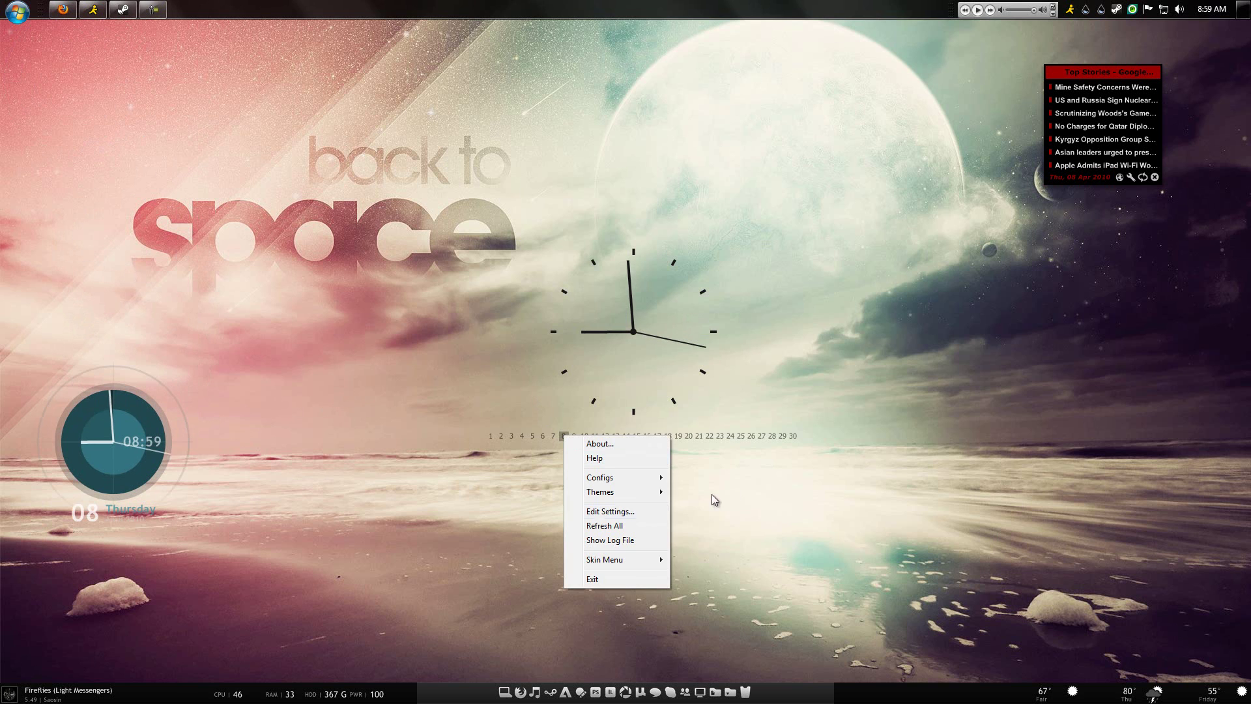
pyautogui.moveTo(619, 477)
pyautogui.moveTo(739, 494)
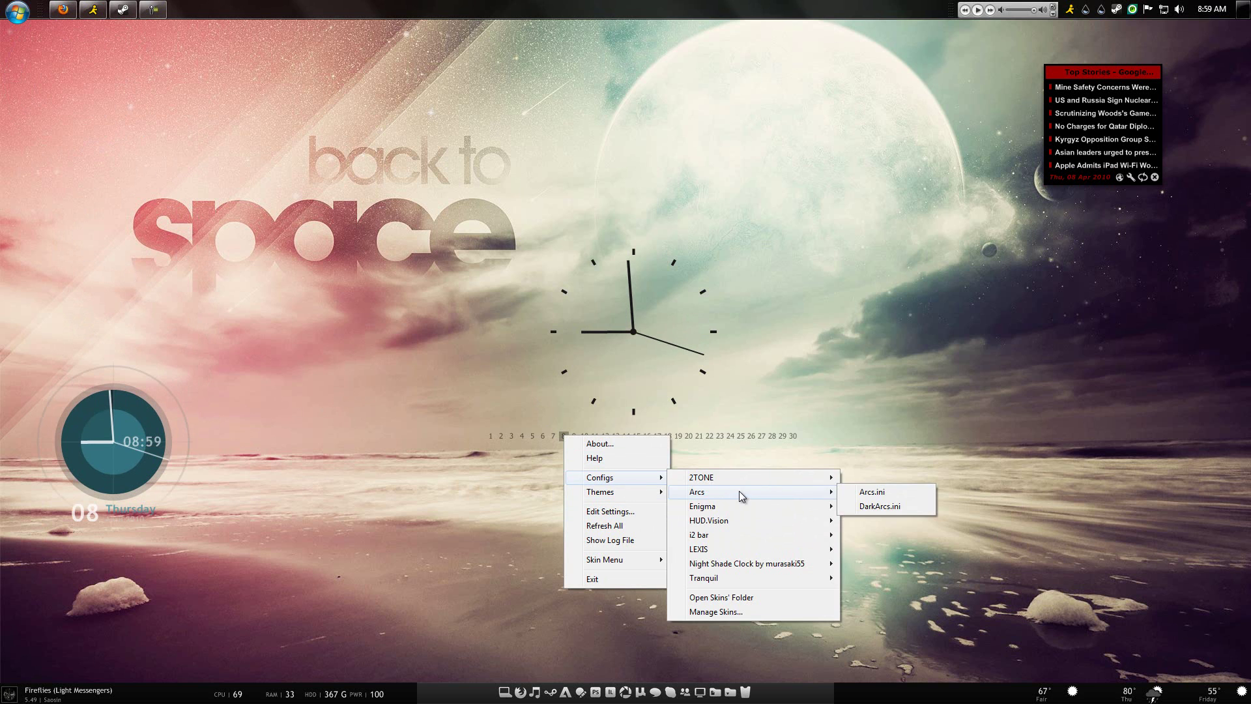
pyautogui.click(871, 492)
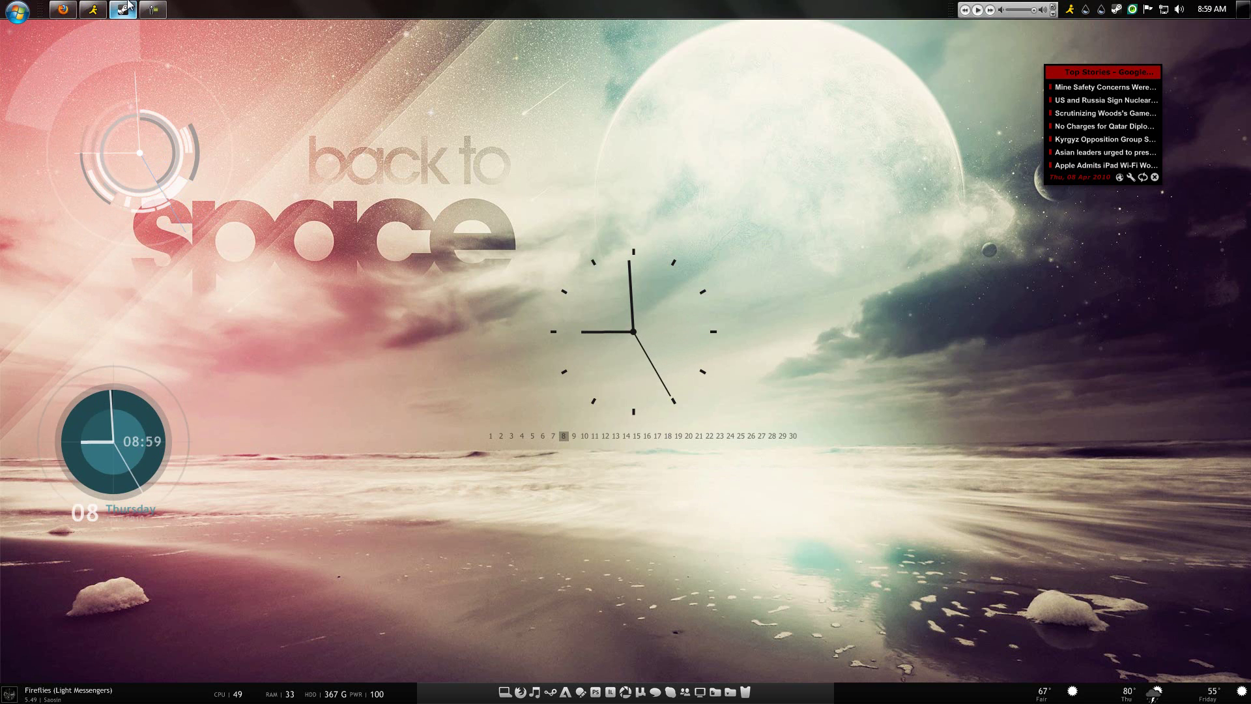
pyautogui.rightClick(71, 64)
pyautogui.moveTo(107, 185)
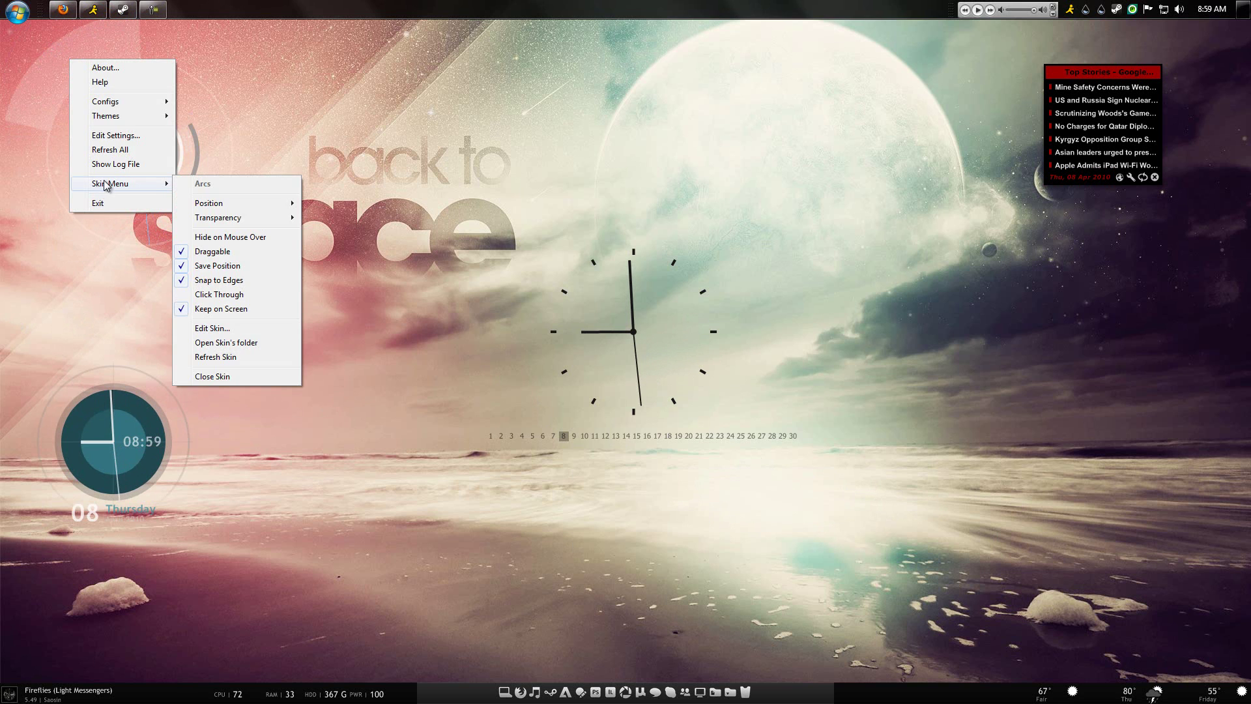
pyautogui.click(338, 462)
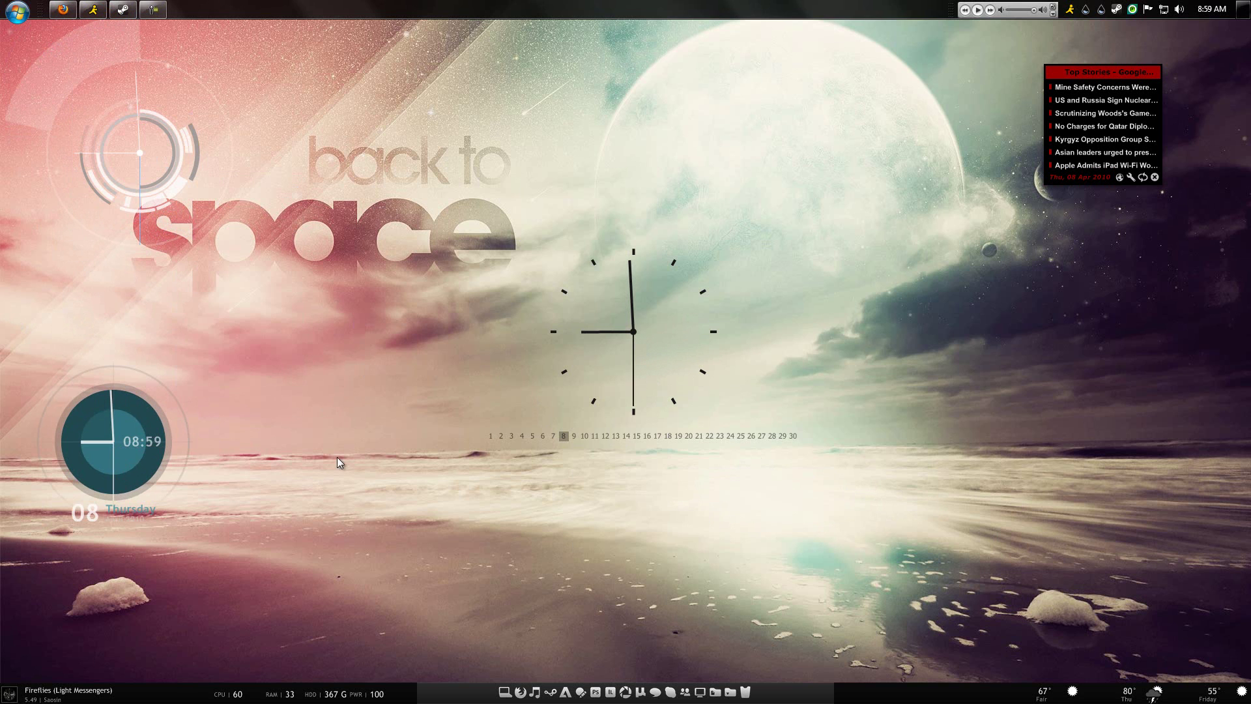
# Step: Load mytheme in the RainThemes manager to clear the added skins, then close the manager
pyautogui.rightClick(193, 691)
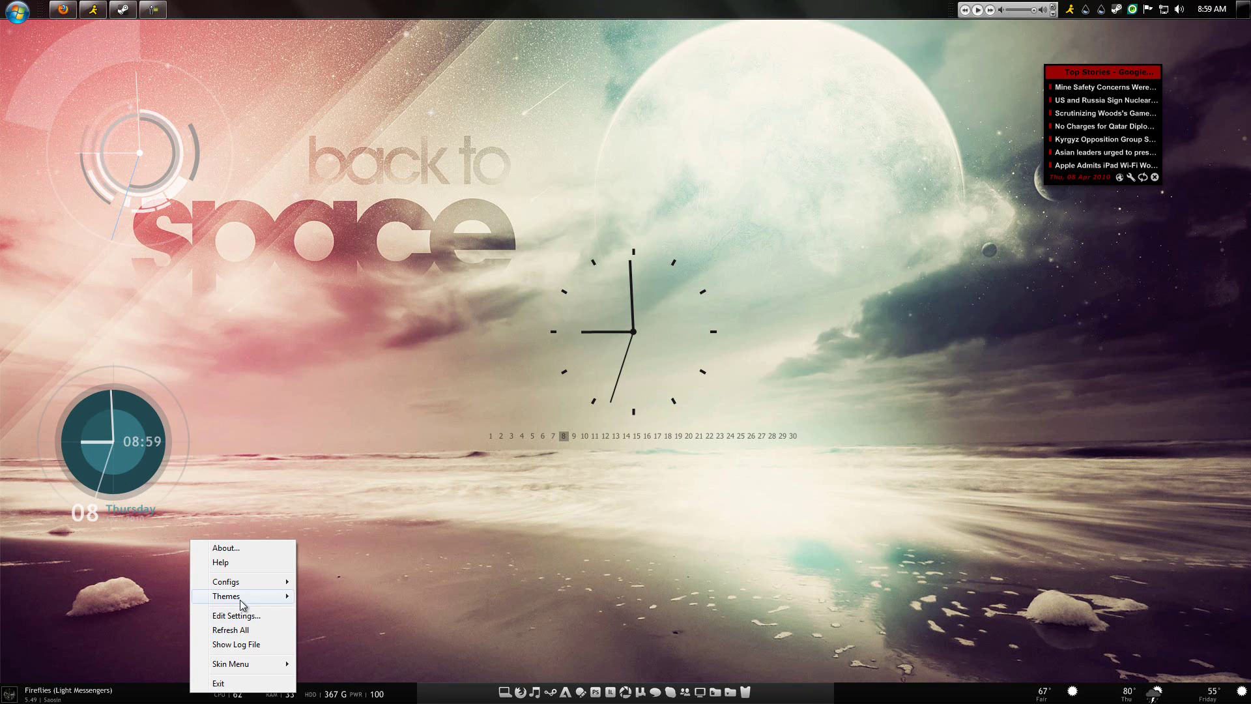
pyautogui.moveTo(255, 604)
pyautogui.click(339, 595)
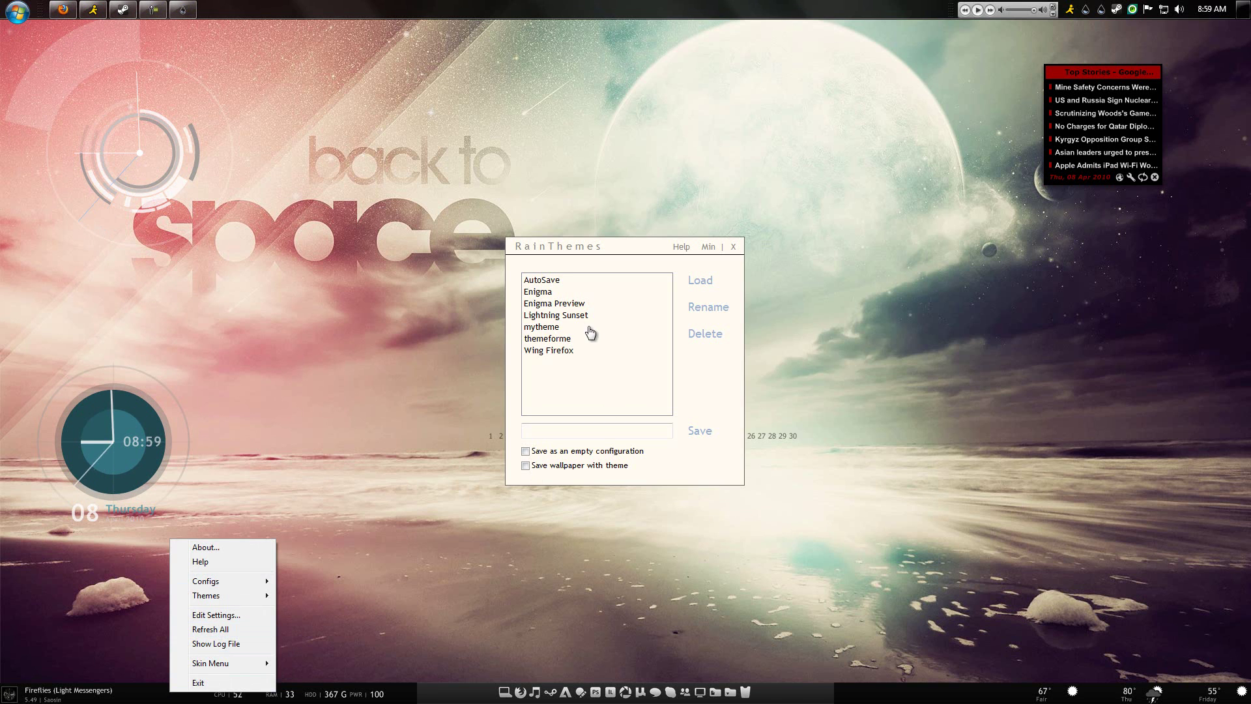
pyautogui.click(572, 328)
pyautogui.click(709, 281)
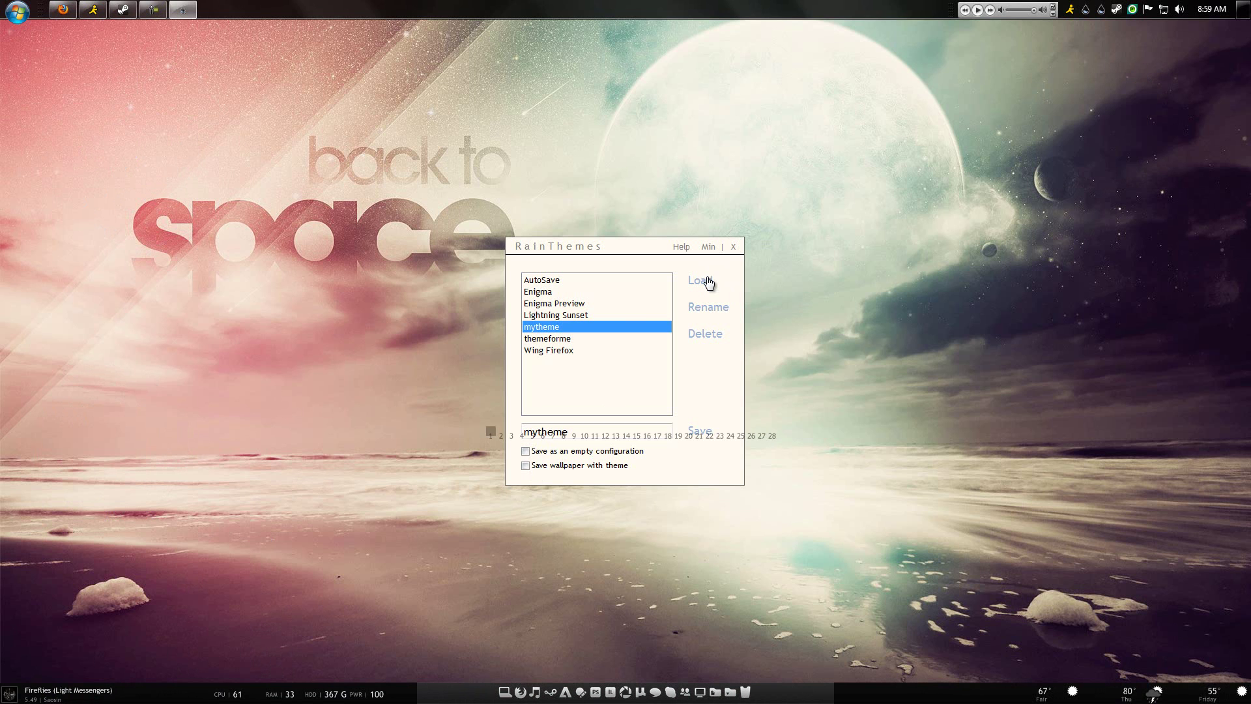
pyautogui.click(734, 247)
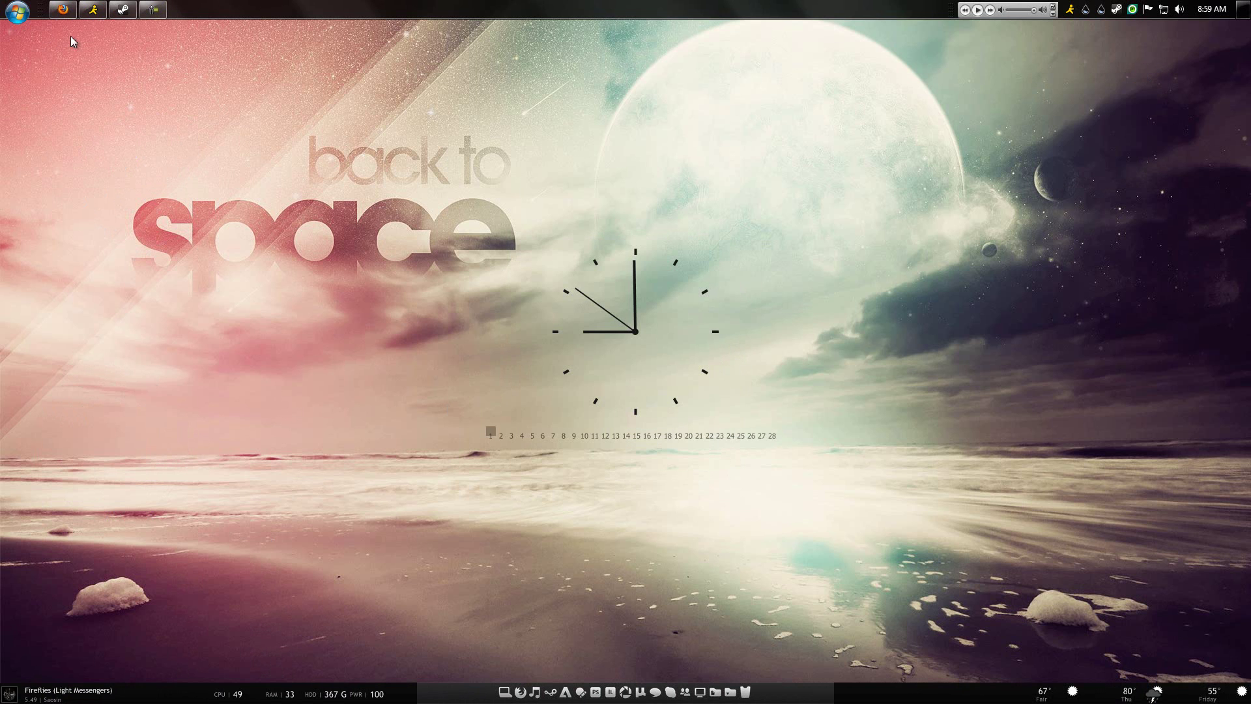
pyautogui.click(63, 10)
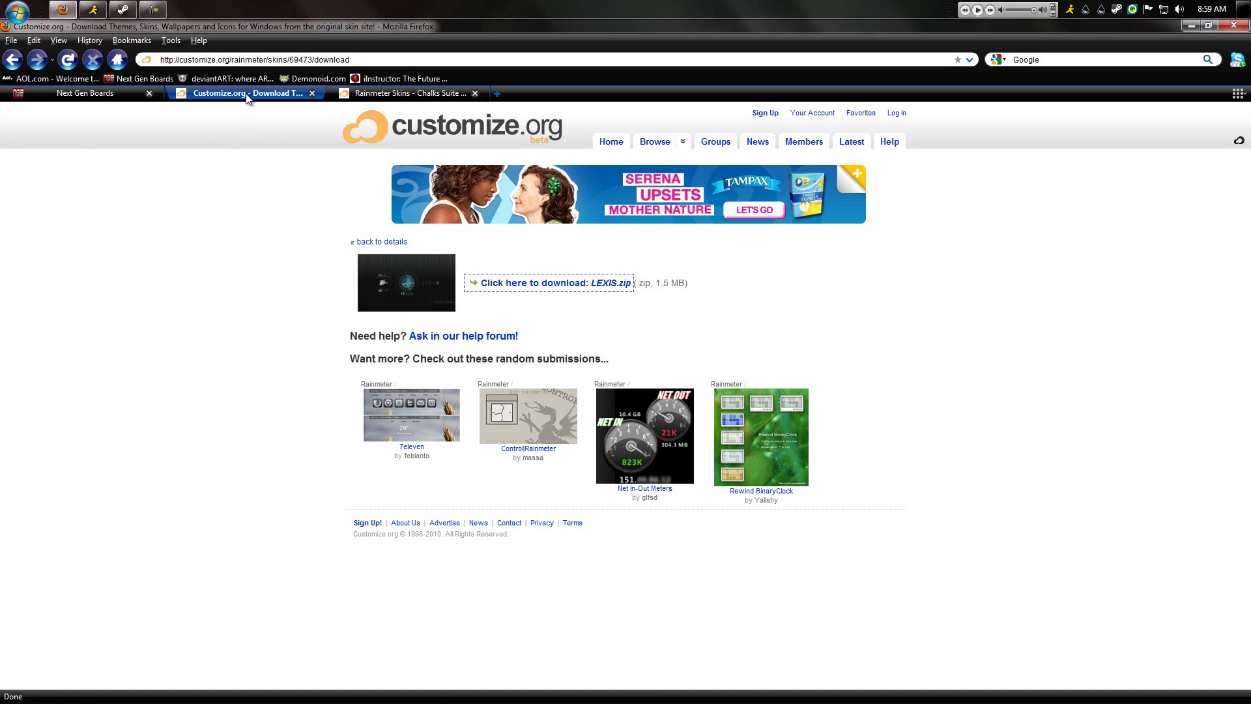
# Step: Switch to the 'Rainmeter Skins - Chalks Suite' tab, briefly checking and nudging the Steam chat window
pyautogui.click(381, 94)
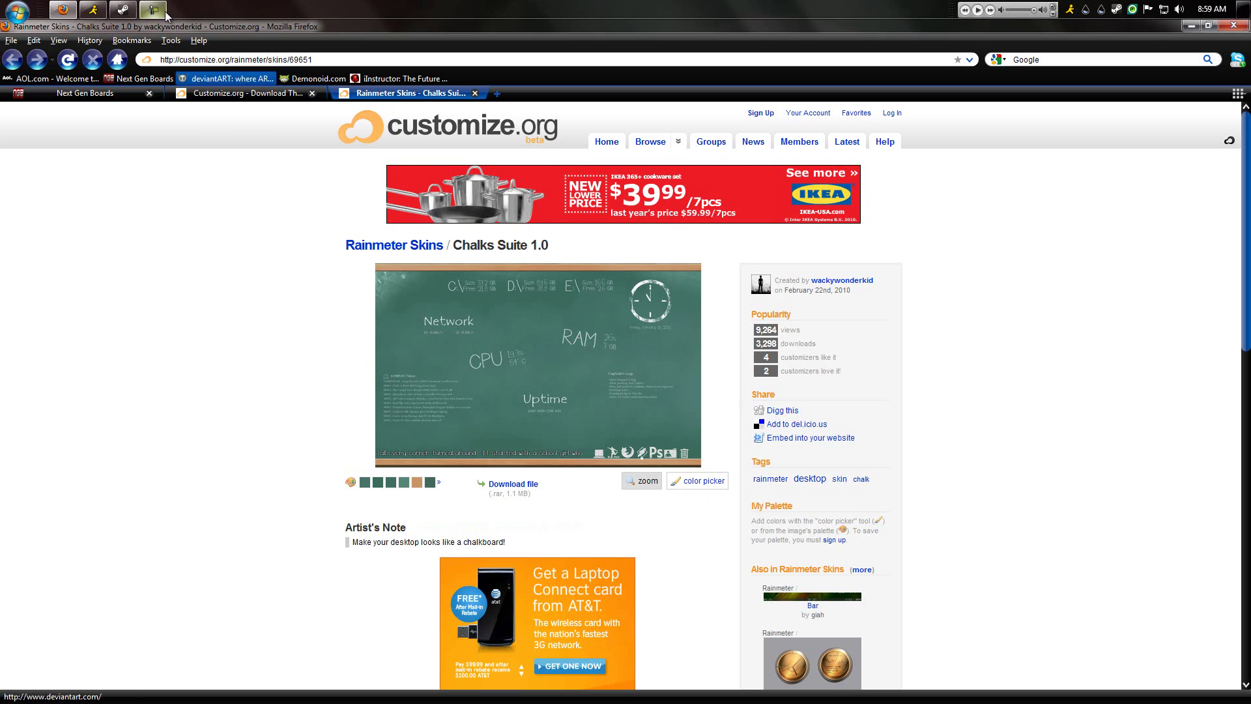
pyautogui.click(122, 9)
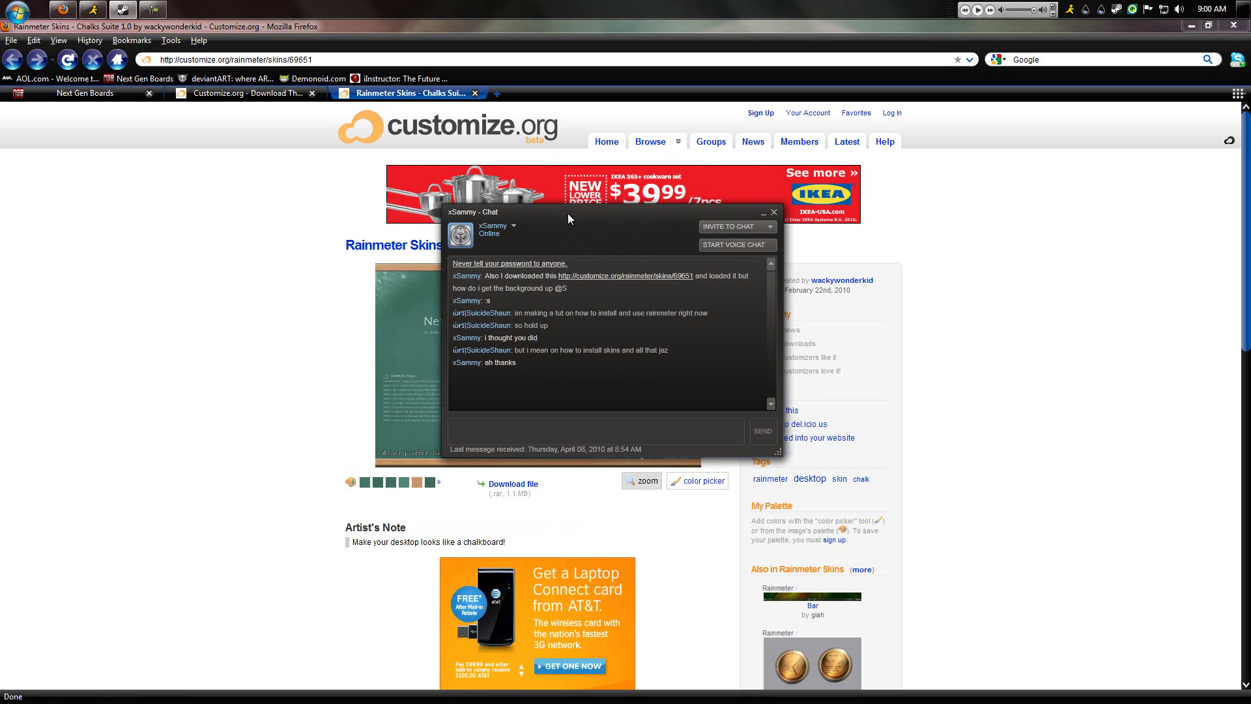
pyautogui.click(156, 248)
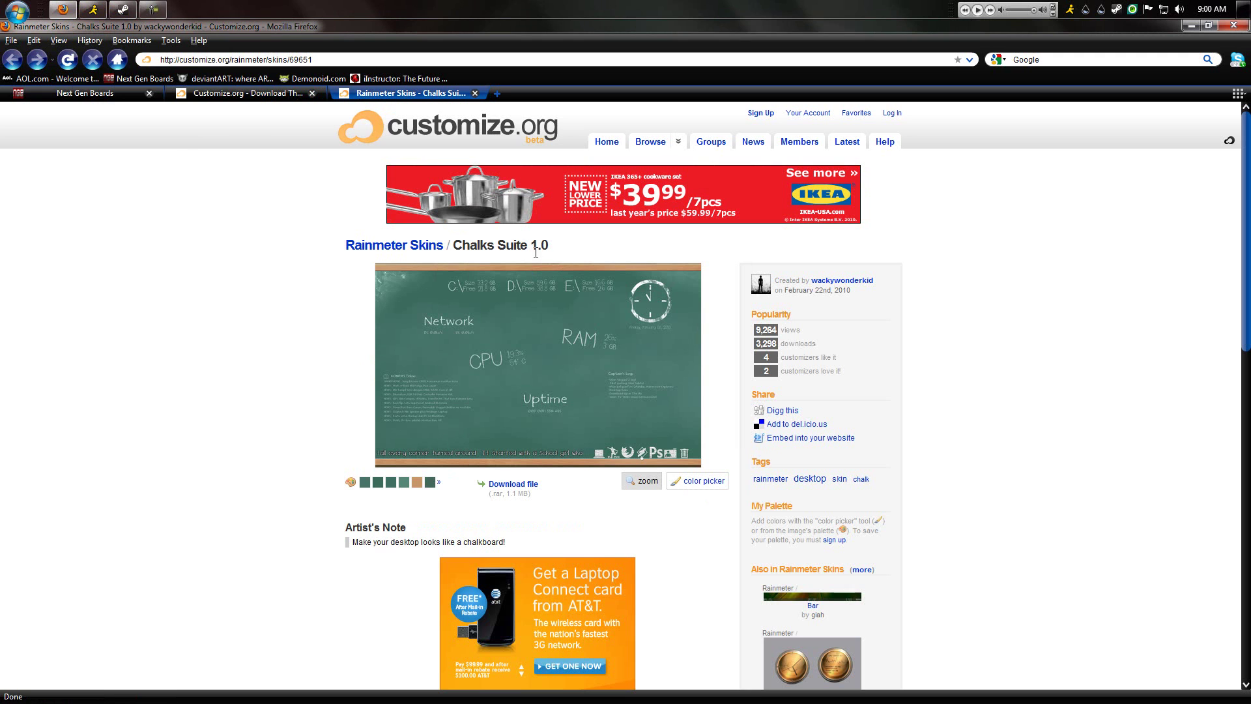
pyautogui.click(119, 10)
pyautogui.moveTo(656, 217); pyautogui.dragTo(645, 219)
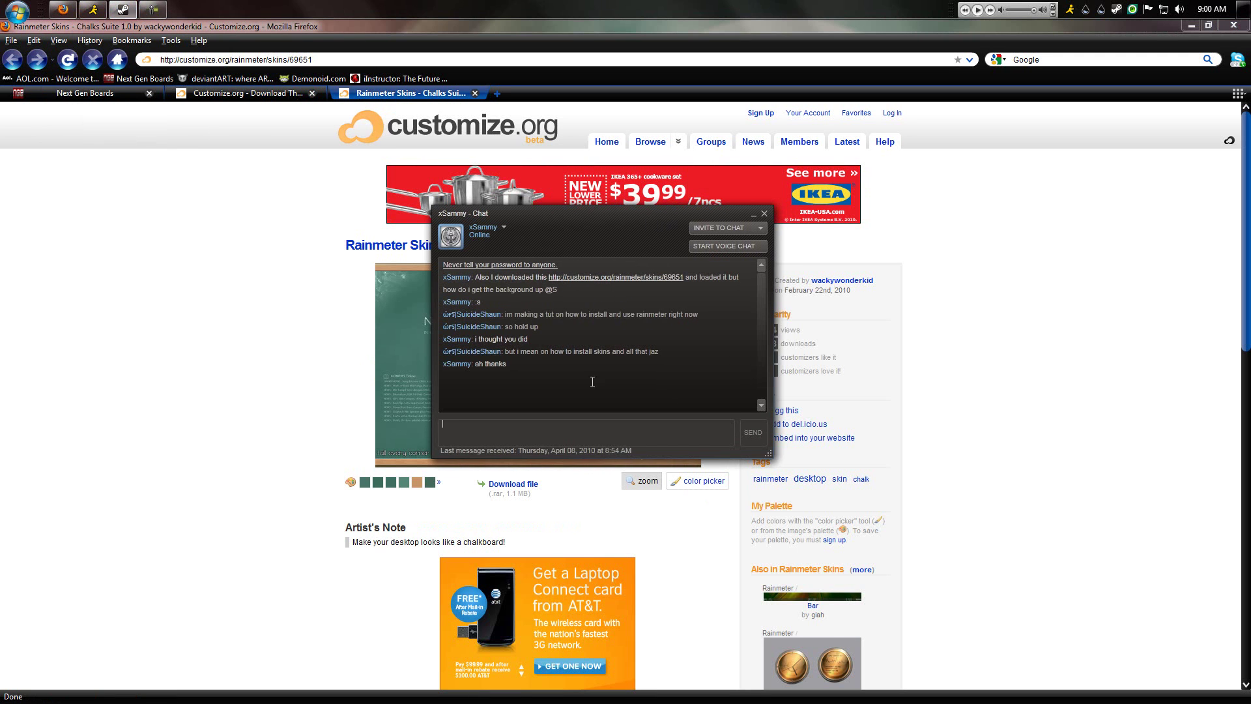
pyautogui.click(390, 300)
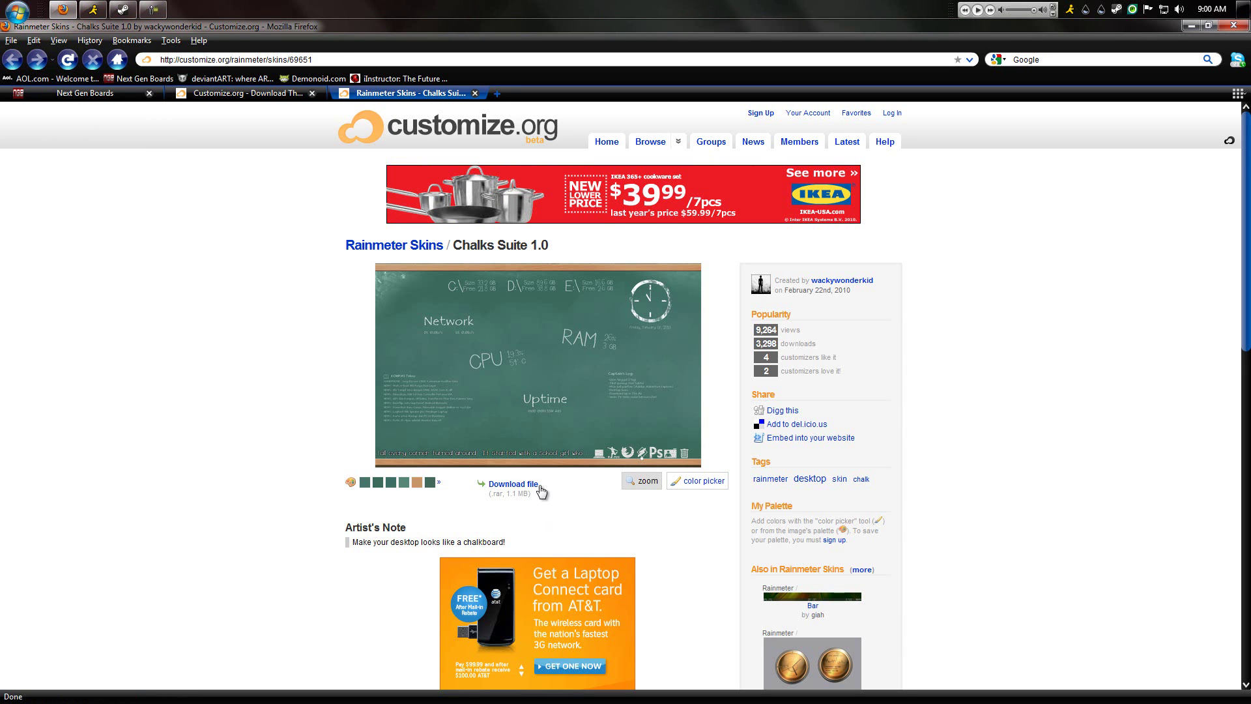
# Step: Download Chalks_Suite_1_0_by_wackywonderkid.rar and bring it up opened in WinRAR
pyautogui.click(515, 485)
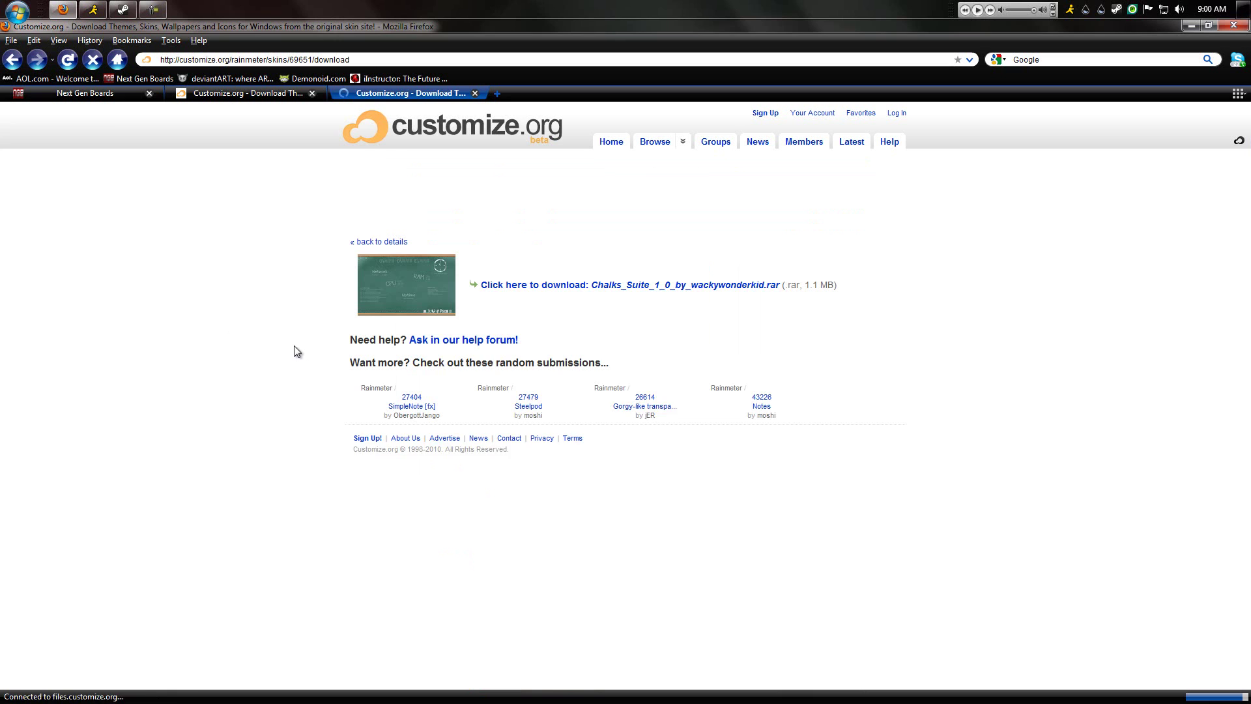
pyautogui.click(550, 286)
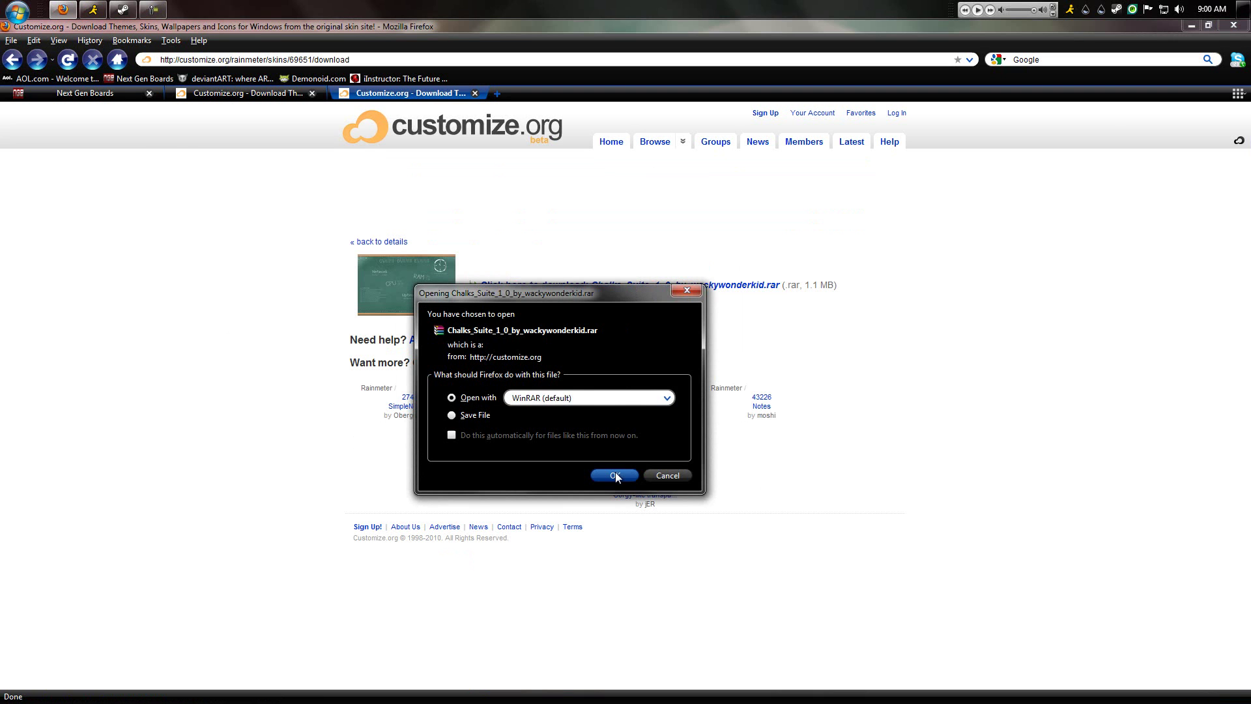
pyautogui.click(615, 477)
pyautogui.click(396, 242)
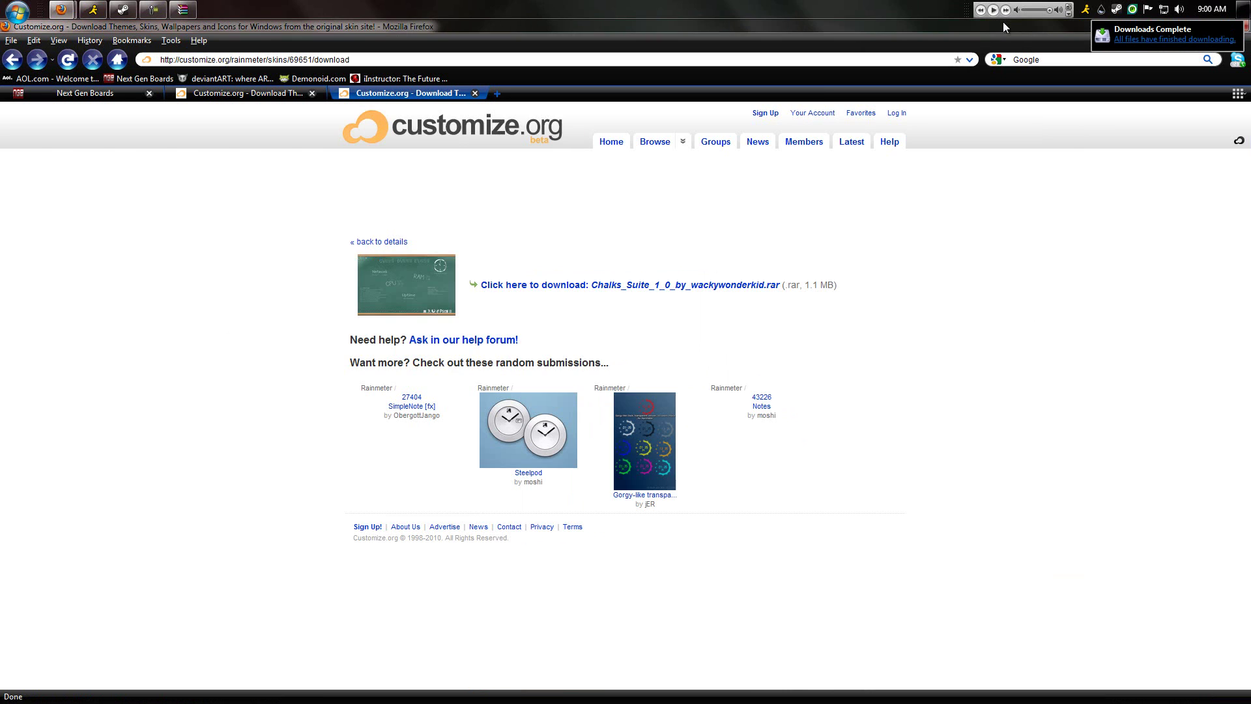
pyautogui.click(1003, 119)
pyautogui.click(183, 9)
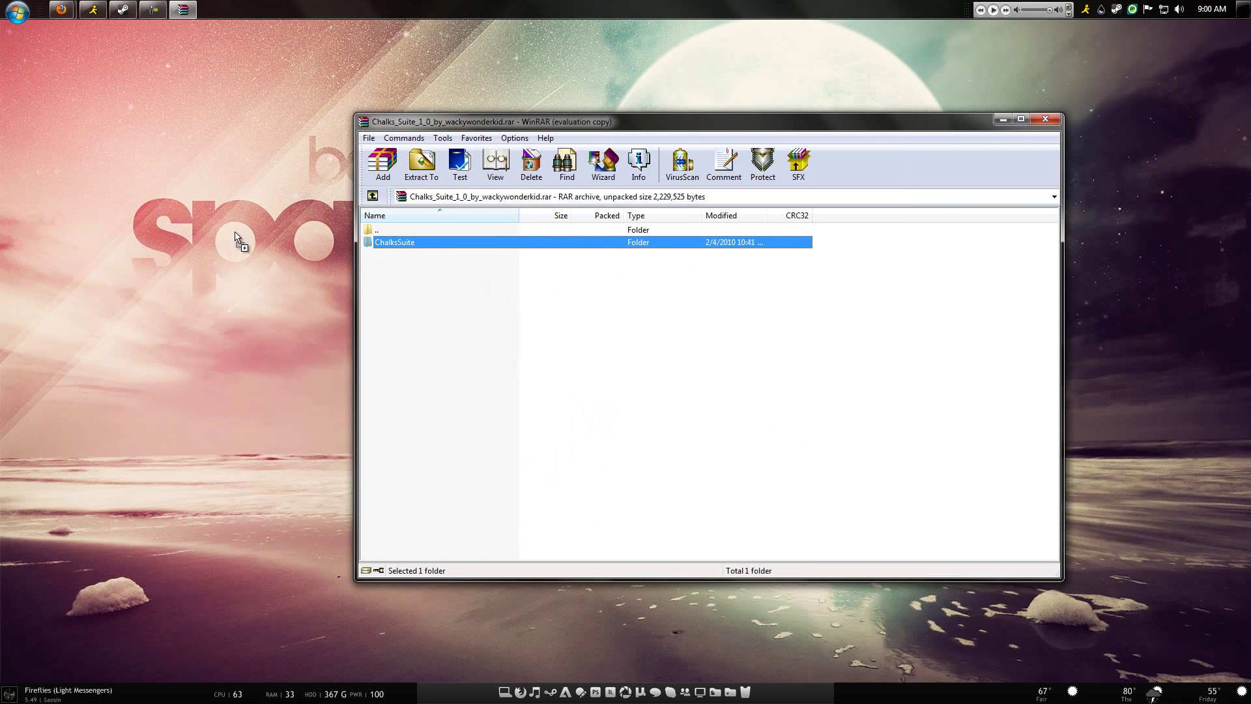
# Step: Extract ChalksSuite to the desktop, preview its Blackboard.jpg, then go back up to Desktop
pyautogui.moveTo(236, 239); pyautogui.dragTo(235, 239)
pyautogui.doubleClick(205, 185)
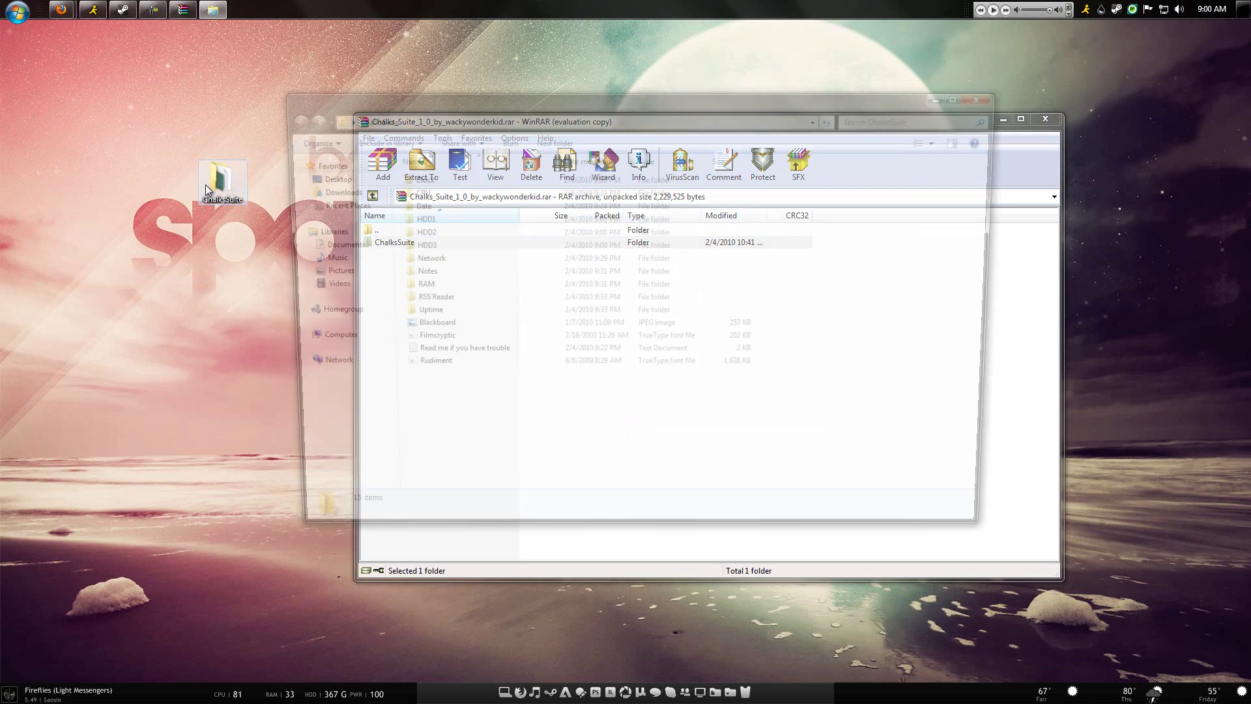
pyautogui.click(435, 331)
pyautogui.doubleClick(435, 331)
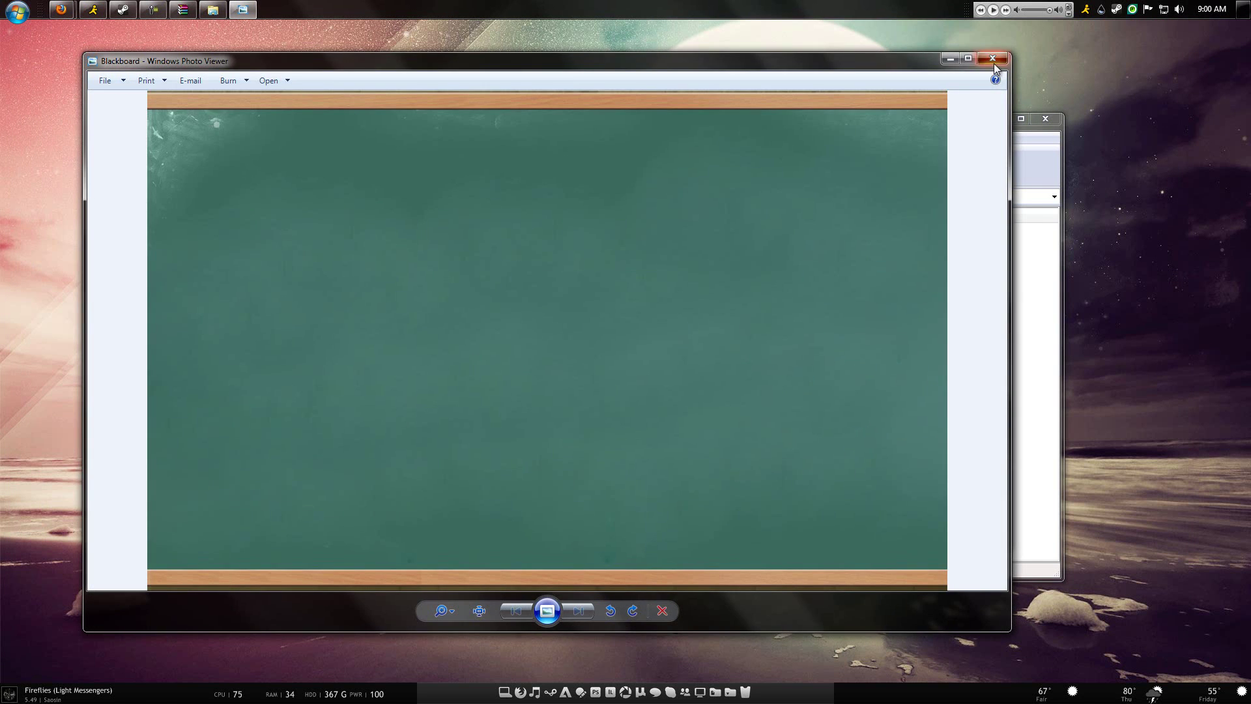
pyautogui.click(993, 59)
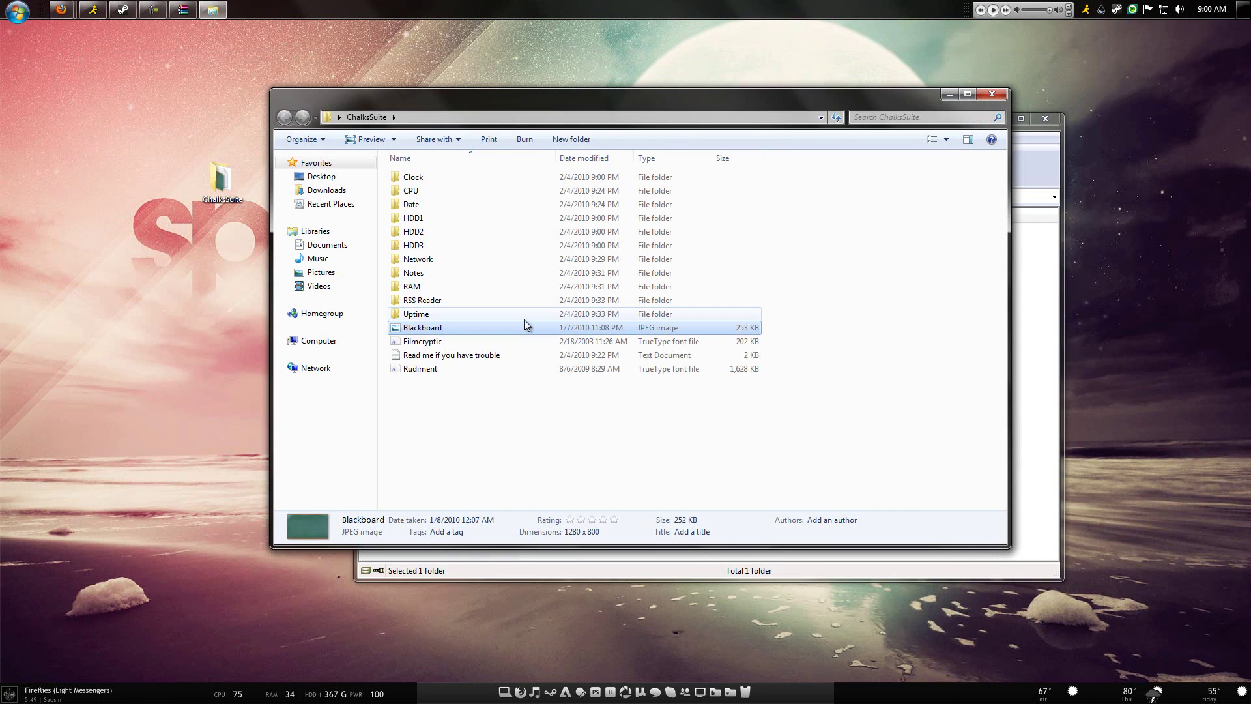
pyautogui.click(504, 404)
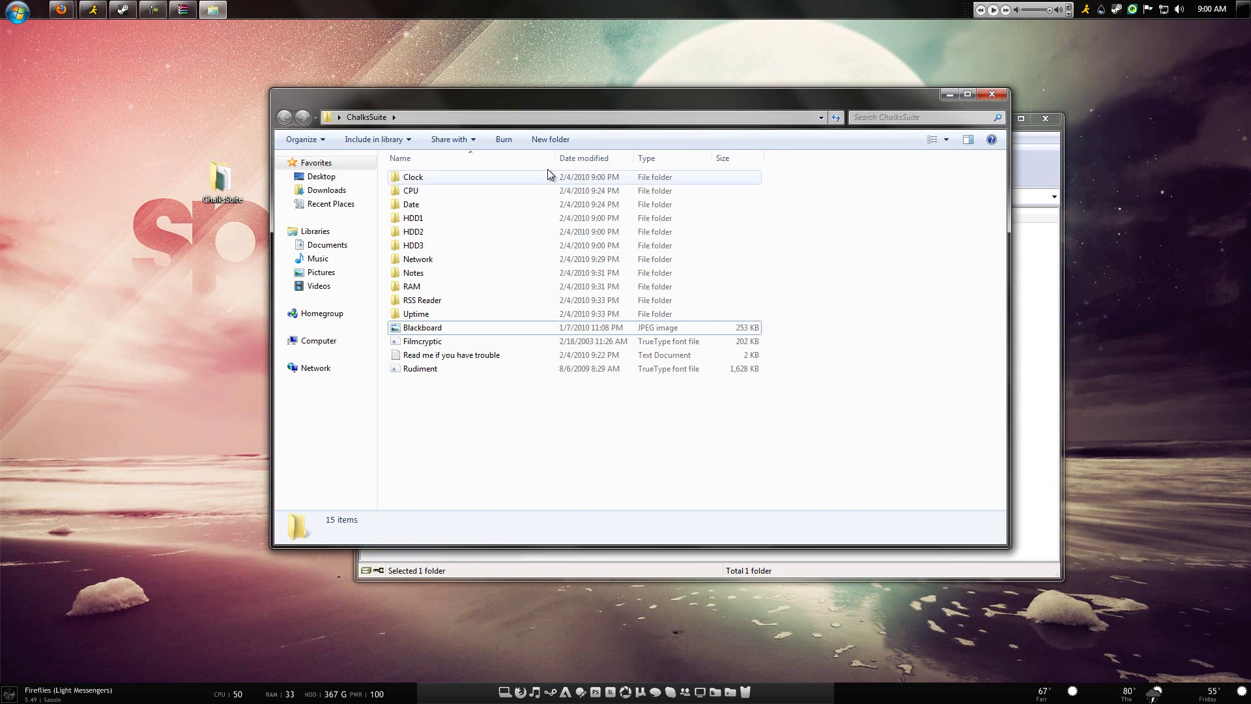
pyautogui.hotkey('alt', 'Up')
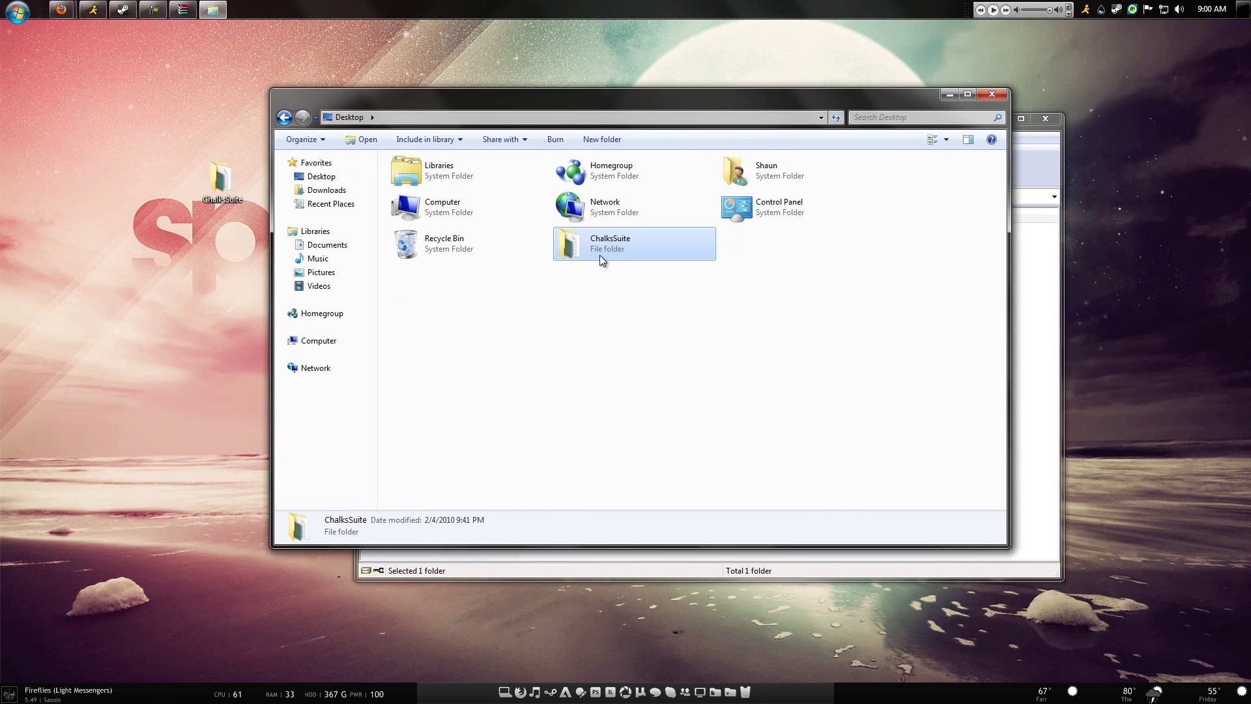
# Step: Close Explorer and WinRAR, then move ChalksSuite into Documents\Rainmeter\Skins
pyautogui.click(991, 94)
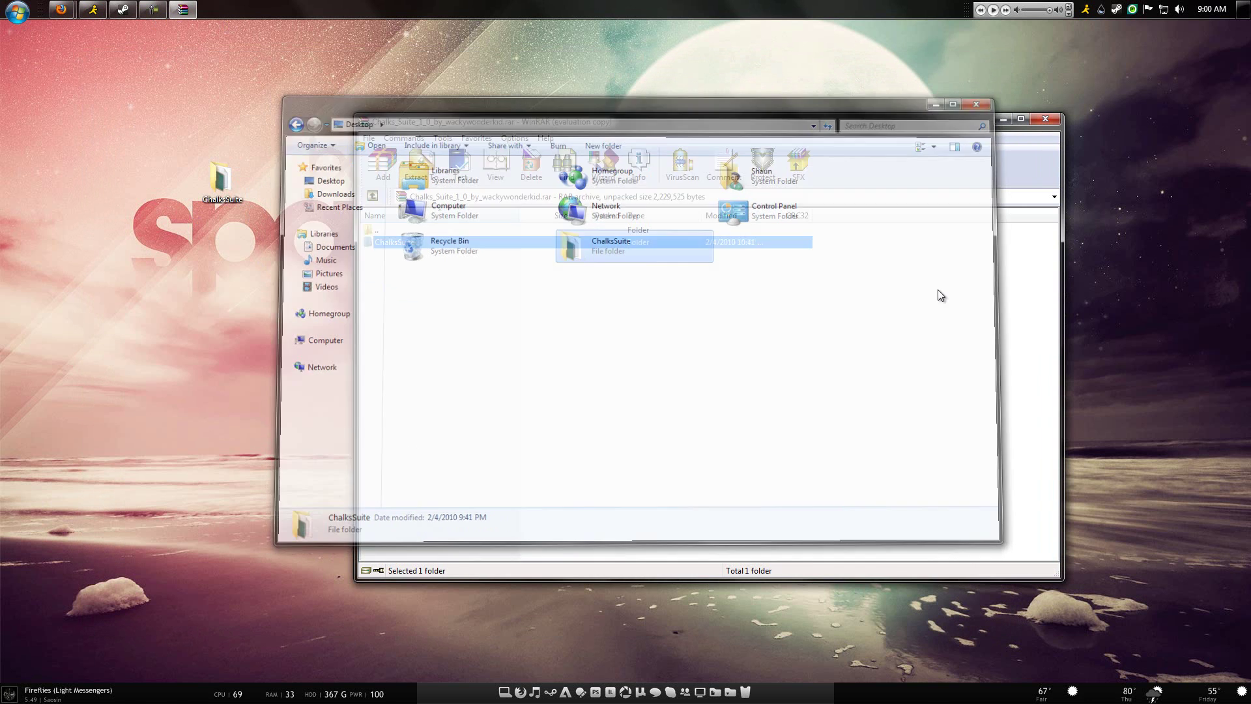
pyautogui.click(1045, 119)
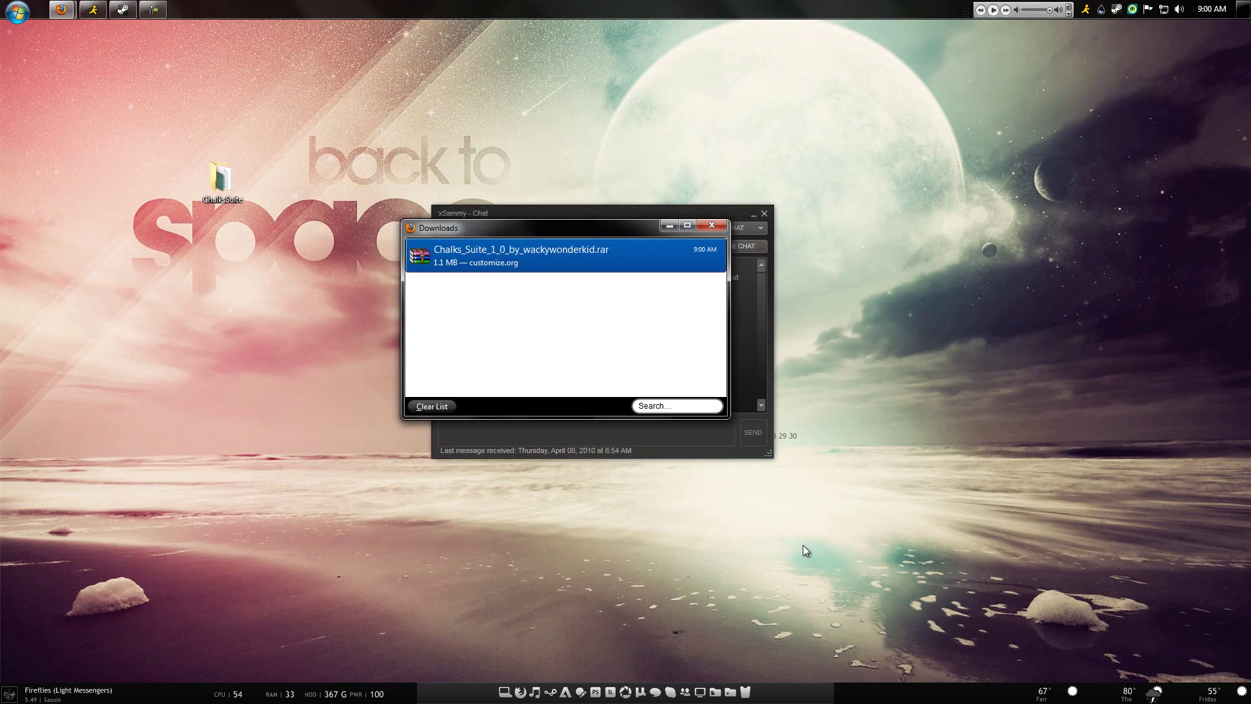
pyautogui.click(715, 692)
pyautogui.click(709, 522)
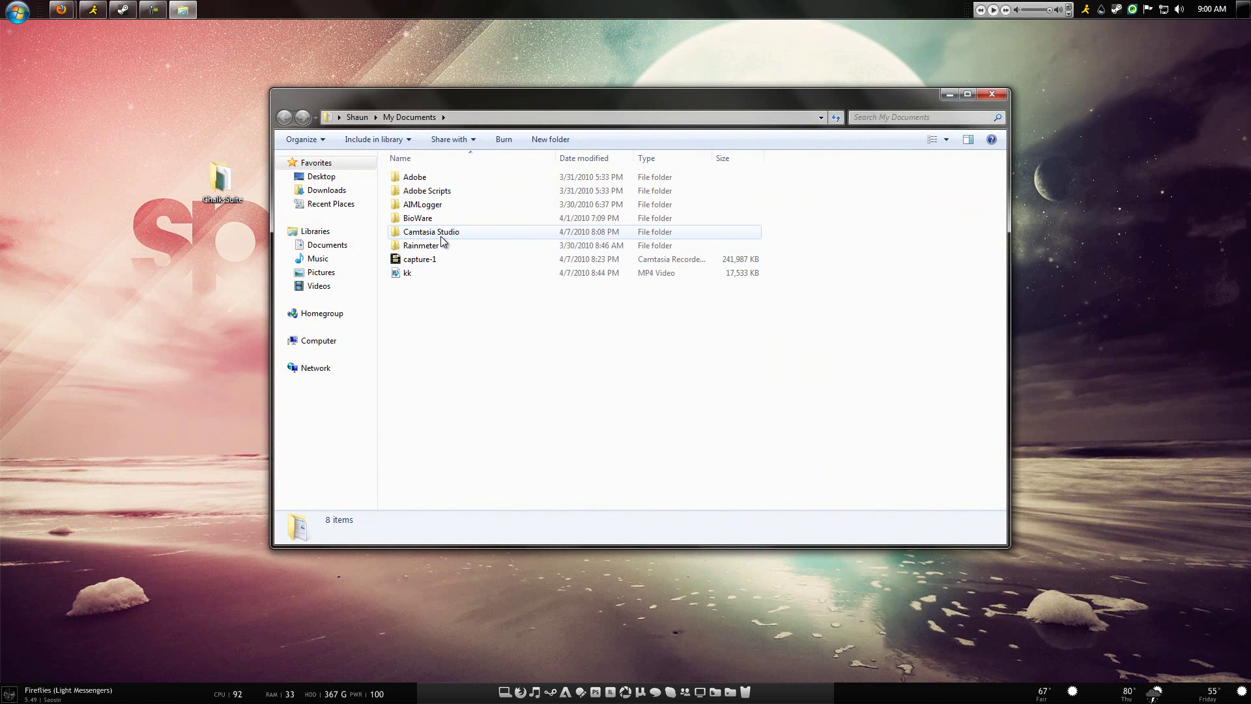
pyautogui.doubleClick(445, 246)
pyautogui.doubleClick(434, 179)
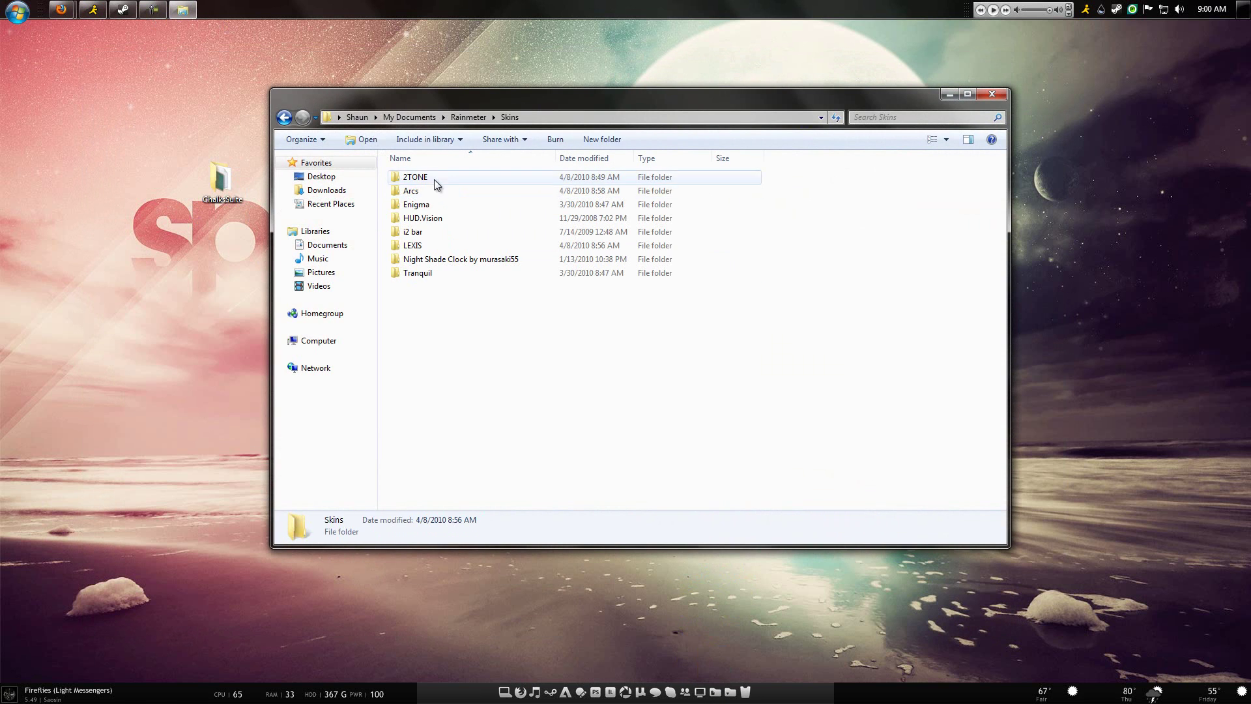
pyautogui.moveTo(213, 202); pyautogui.dragTo(545, 426)
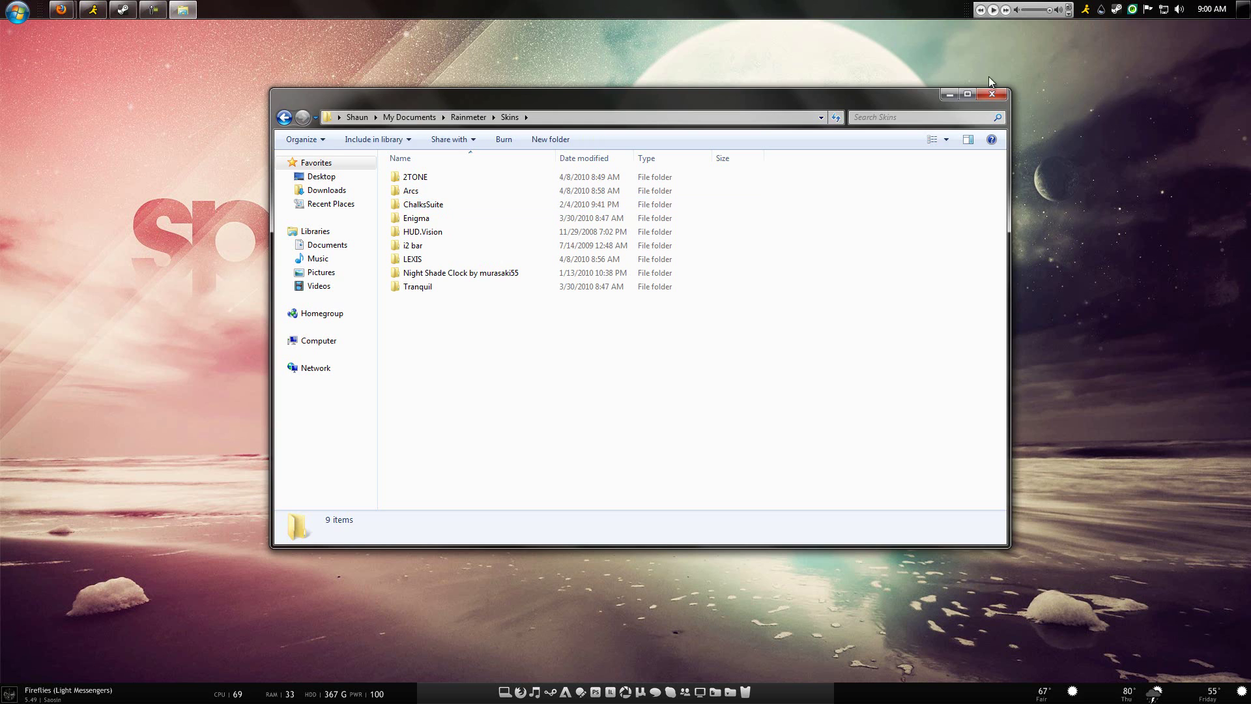
# Step: Close the Skins window, clear and close the Downloads list, and close the chat window
pyautogui.click(992, 94)
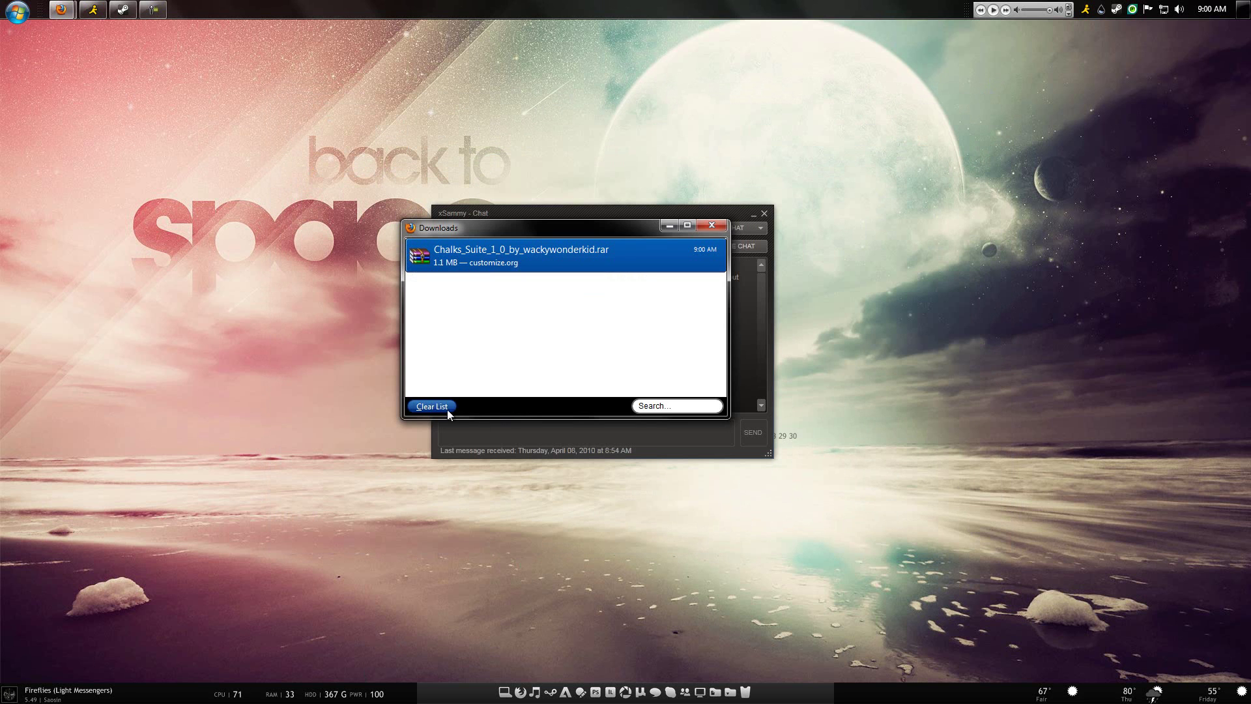
pyautogui.click(434, 408)
pyautogui.click(714, 225)
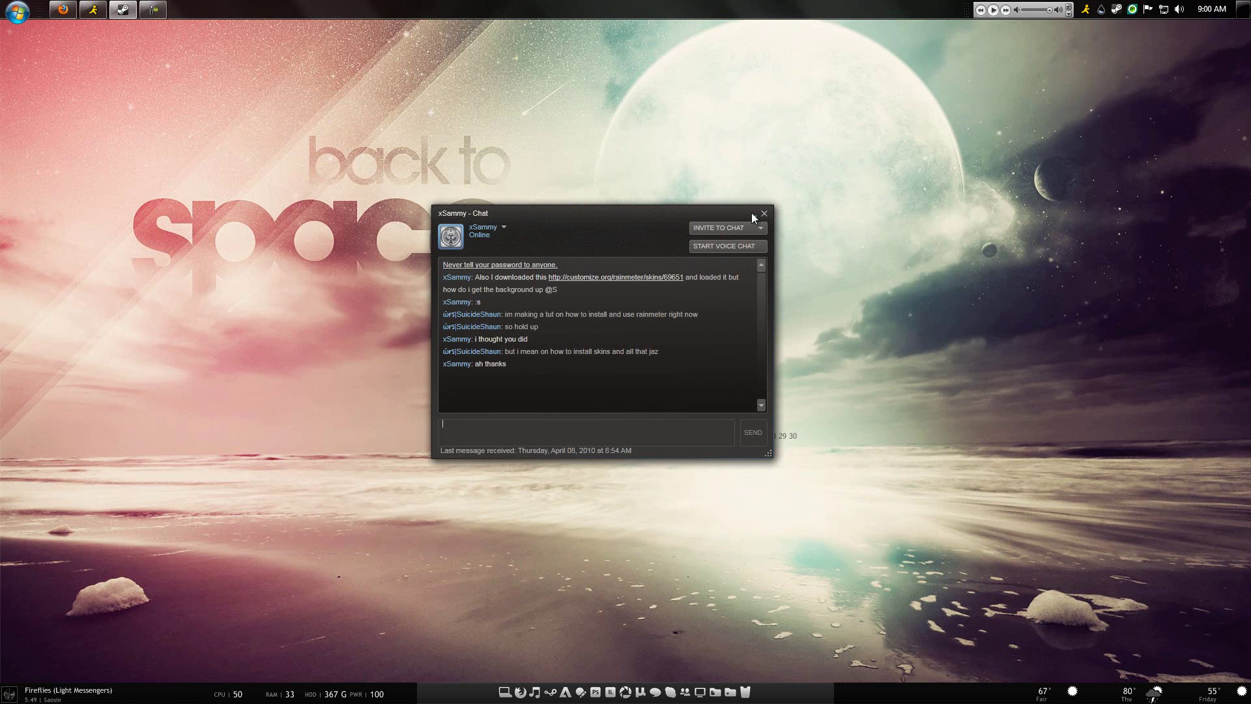
pyautogui.click(764, 213)
# Step: Refresh all skins, load ChalksSuite's Chalks.Clock.ini, and place it below the SPACE lettering
pyautogui.rightClick(162, 684)
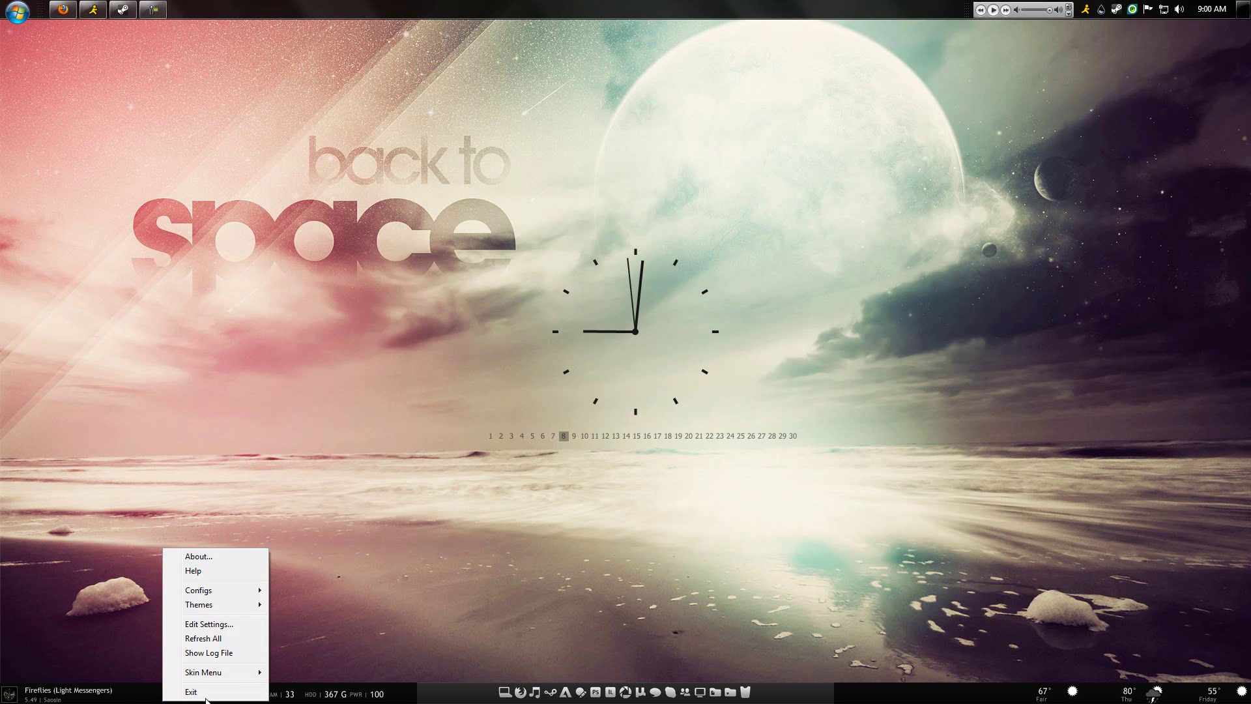
pyautogui.click(203, 638)
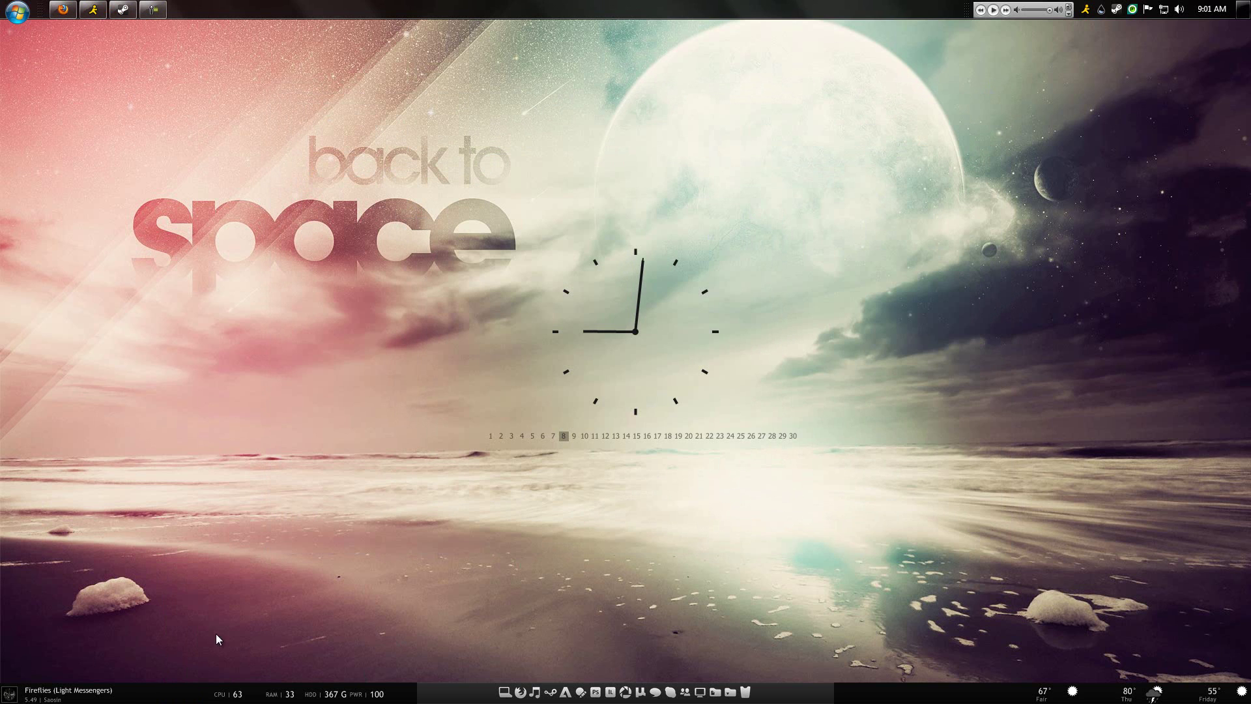
pyautogui.rightClick(170, 696)
pyautogui.rightClick(159, 690)
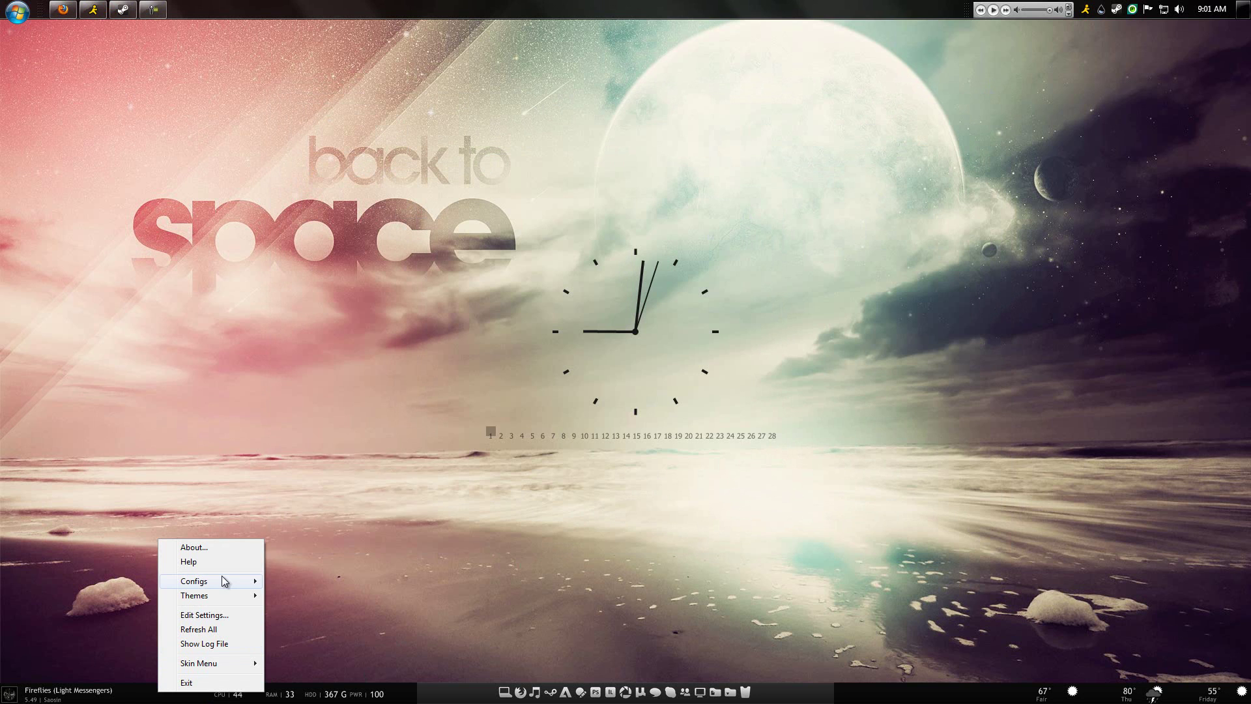
pyautogui.moveTo(224, 580)
pyautogui.moveTo(357, 536)
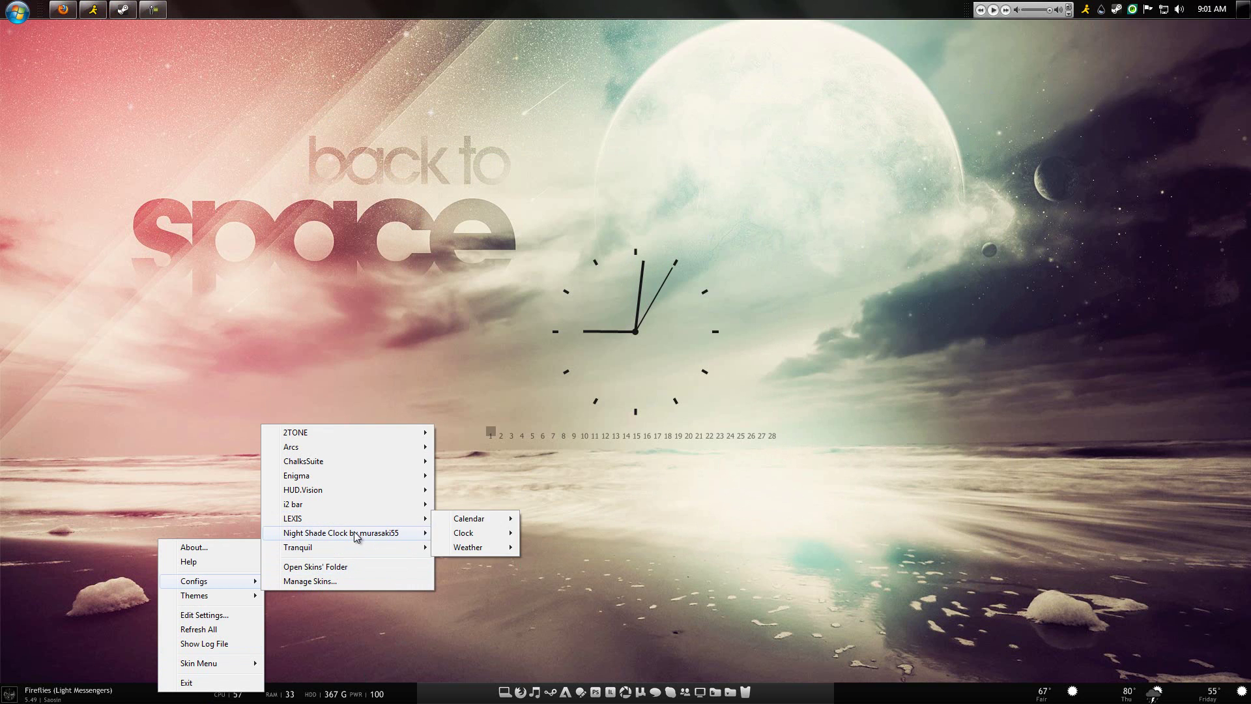
pyautogui.moveTo(341, 460)
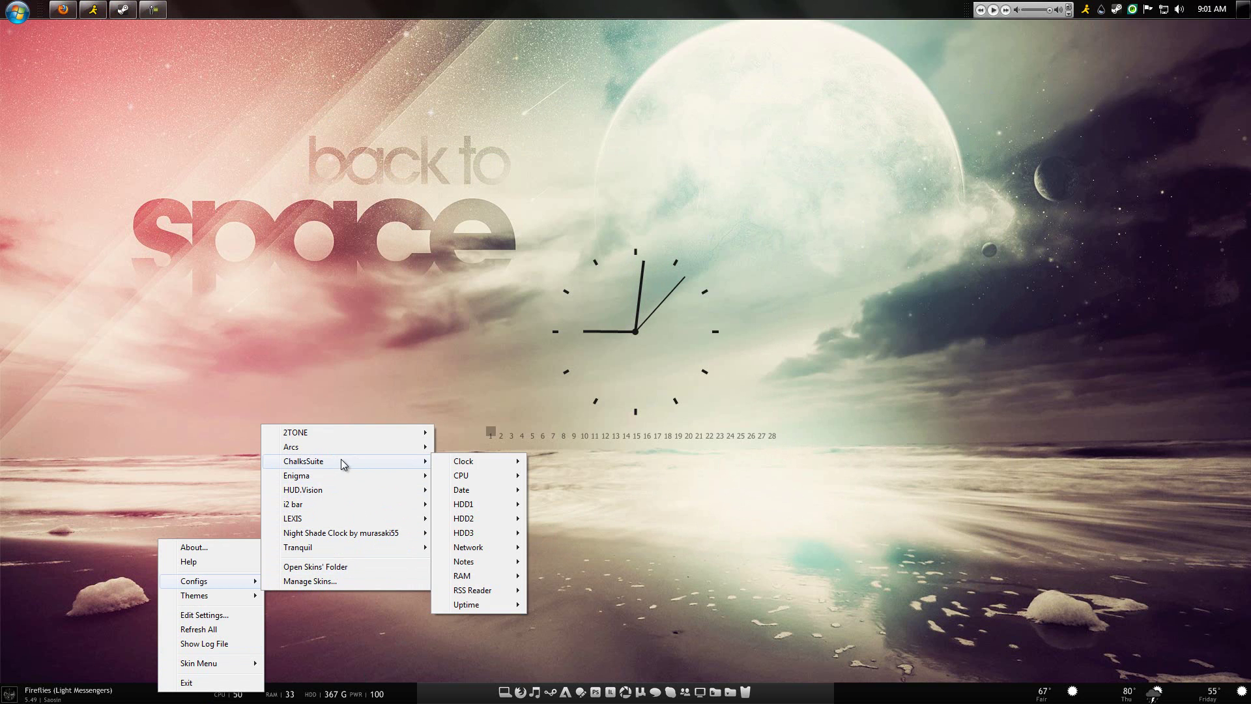
pyautogui.moveTo(483, 464)
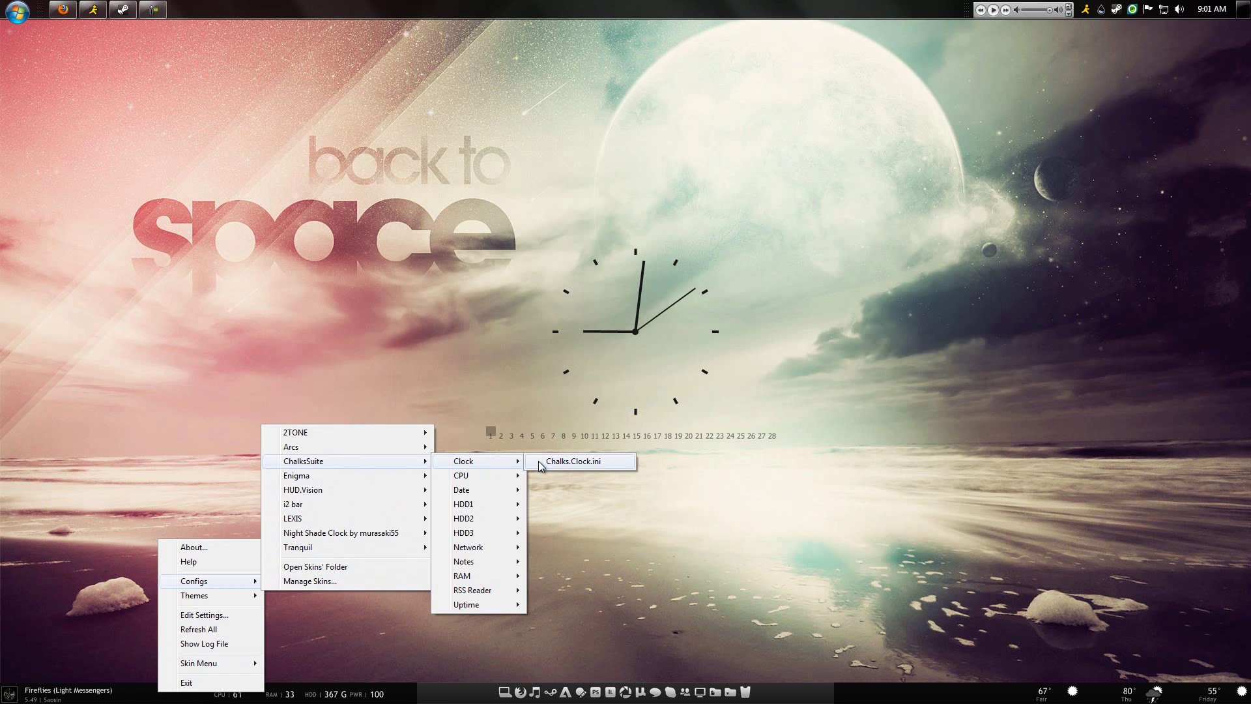
pyautogui.click(539, 461)
pyautogui.moveTo(78, 72); pyautogui.dragTo(212, 312)
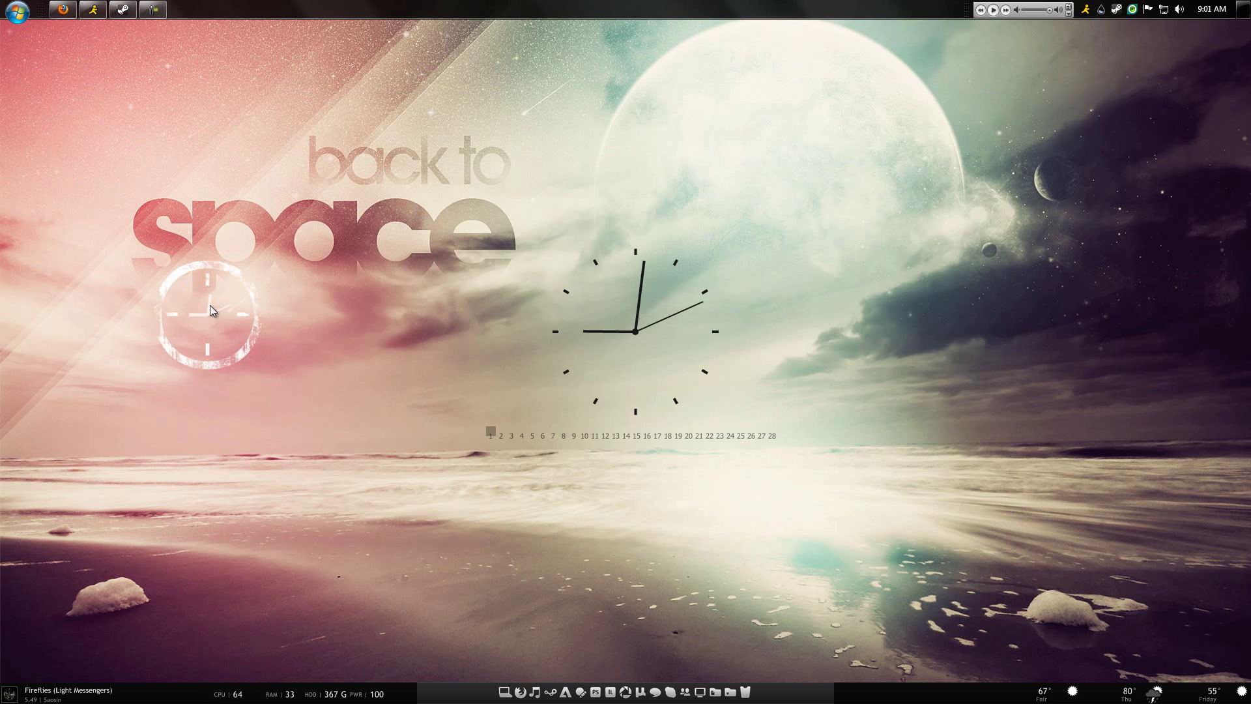
pyautogui.click(63, 9)
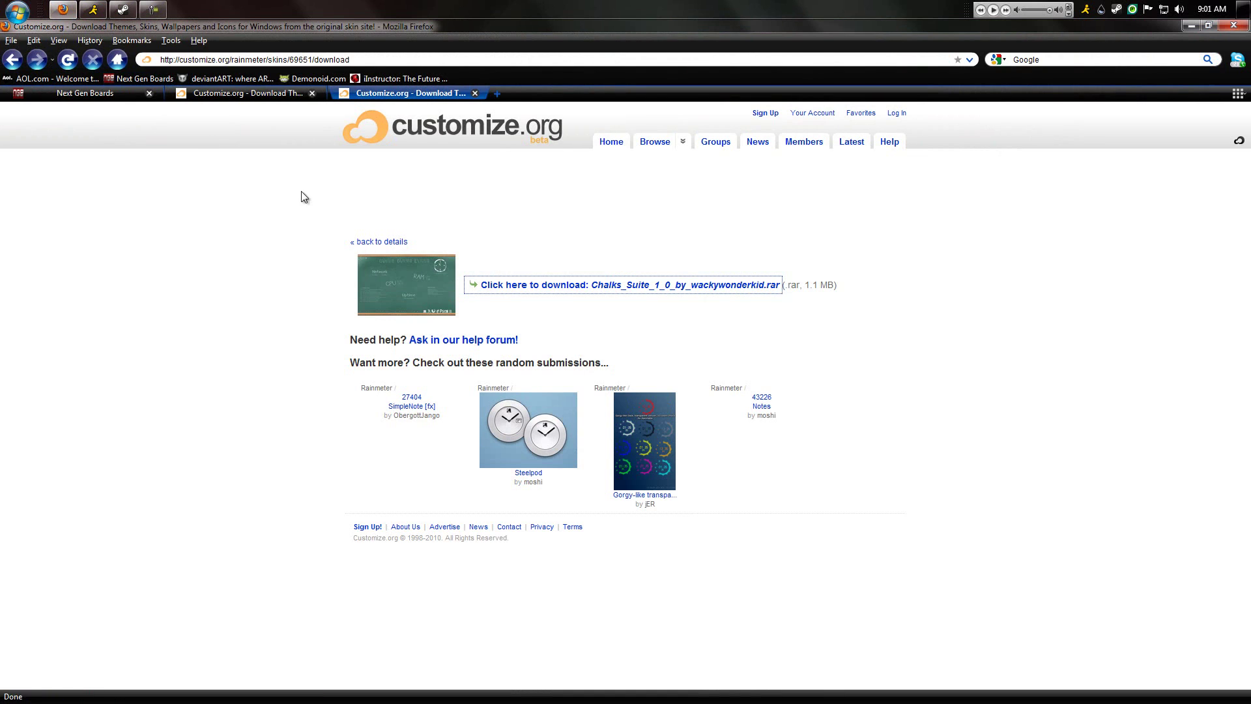
# Step: Return to the Chalks Suite details page and close that tab
pyautogui.click(386, 317)
pyautogui.click(385, 288)
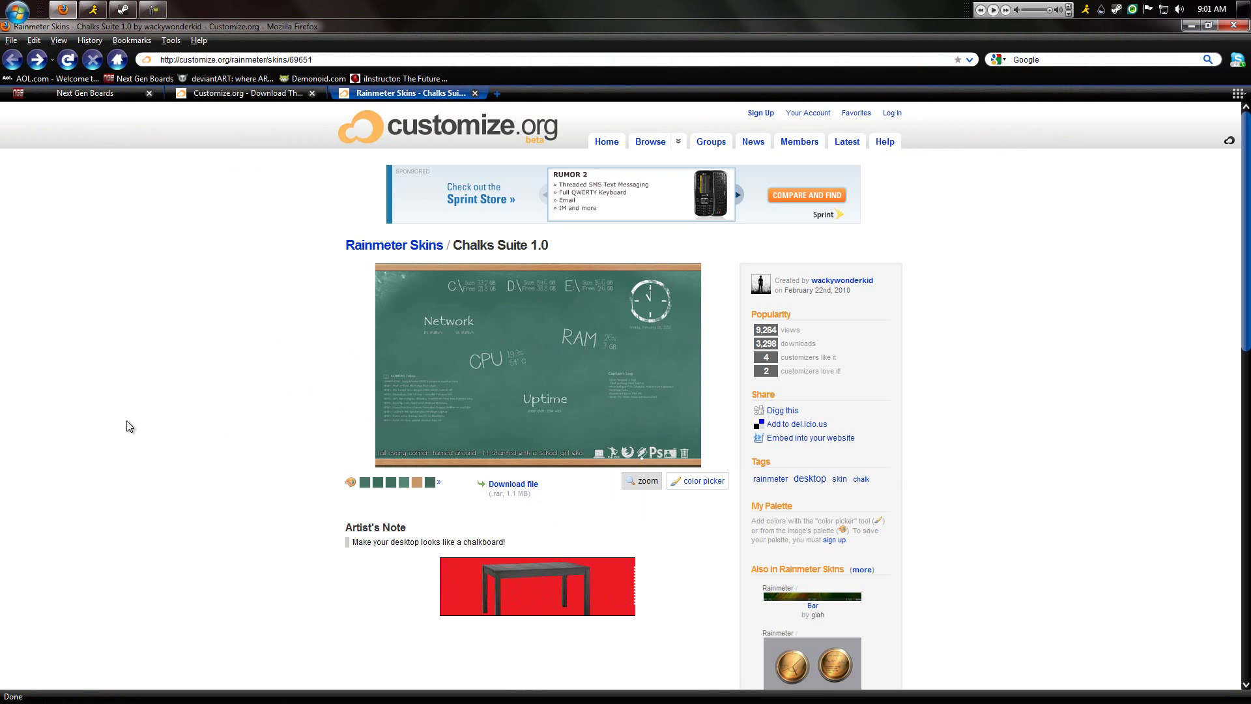
pyautogui.click(475, 94)
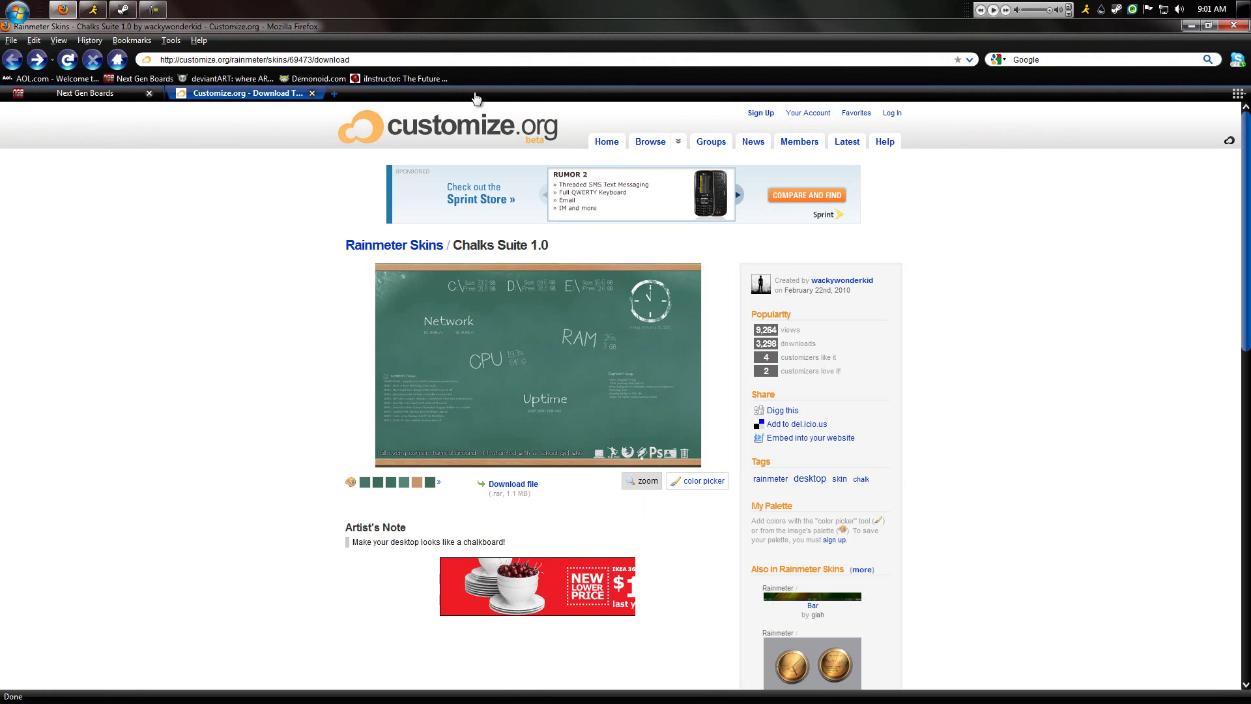
# Step: Close the chalk clock skin from its Skin Menu, leaving Firefox minimized
pyautogui.click(88, 13)
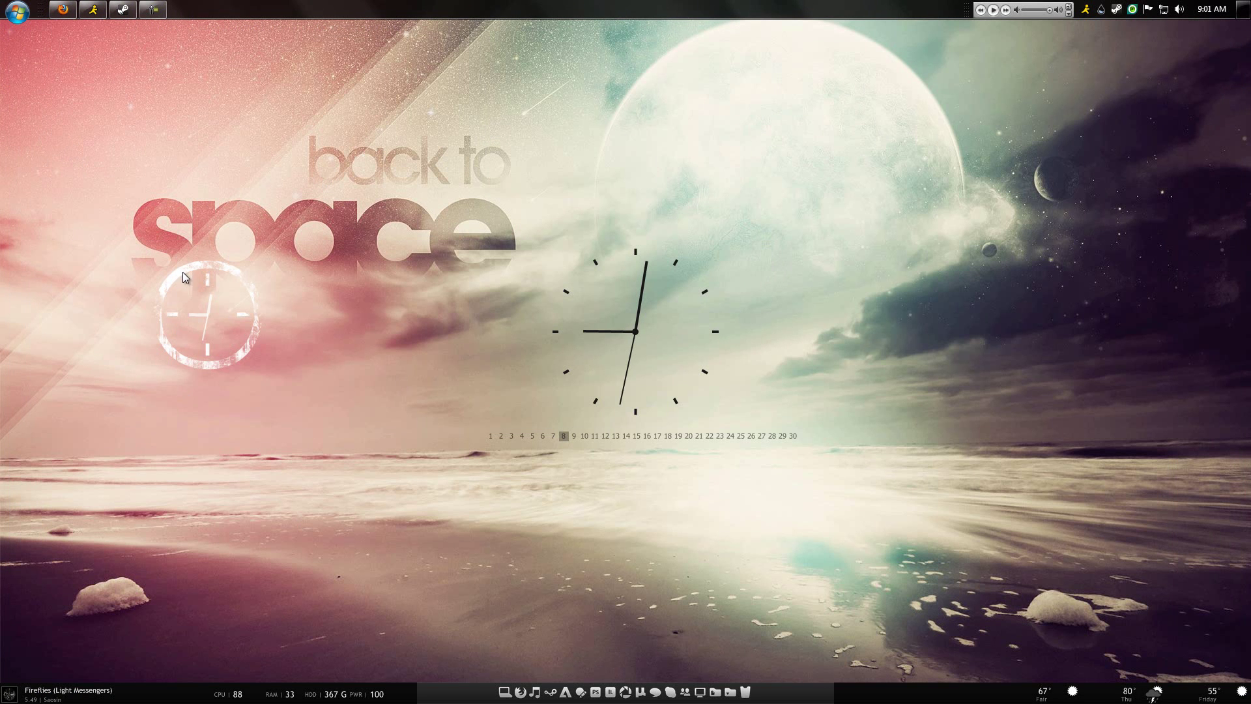
pyautogui.rightClick(182, 272)
pyautogui.moveTo(222, 398)
pyautogui.click(336, 590)
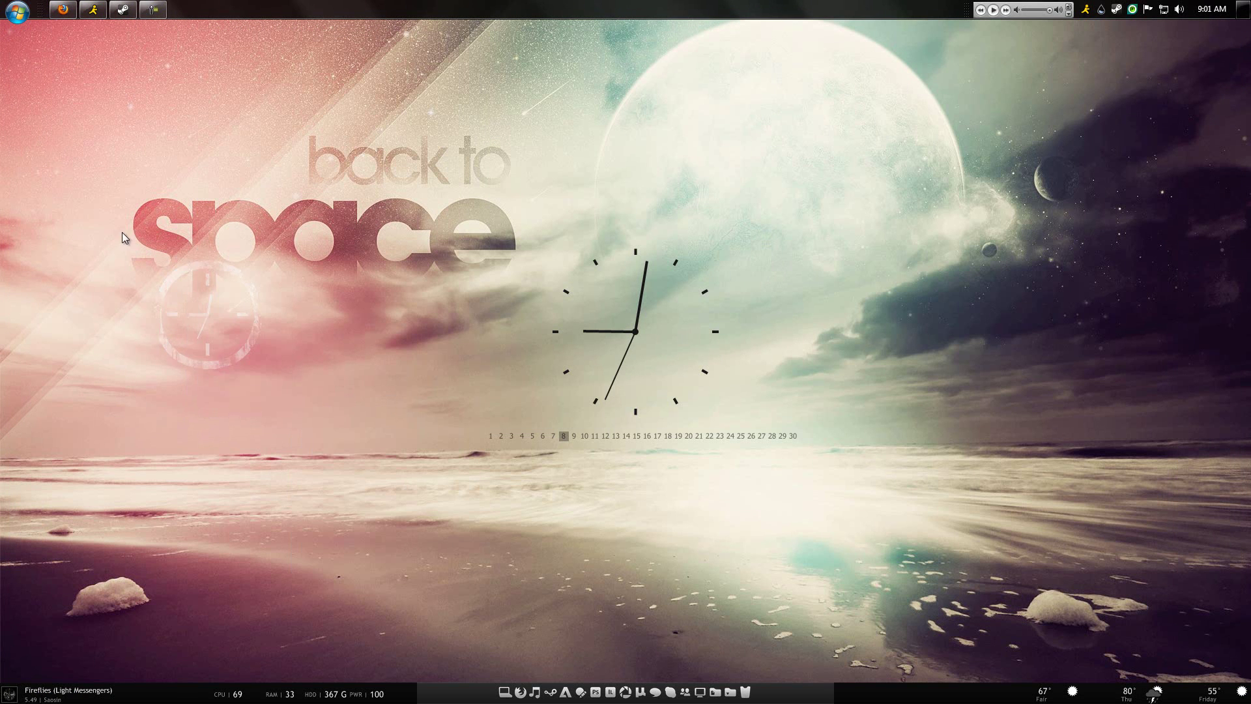
pyautogui.click(71, 12)
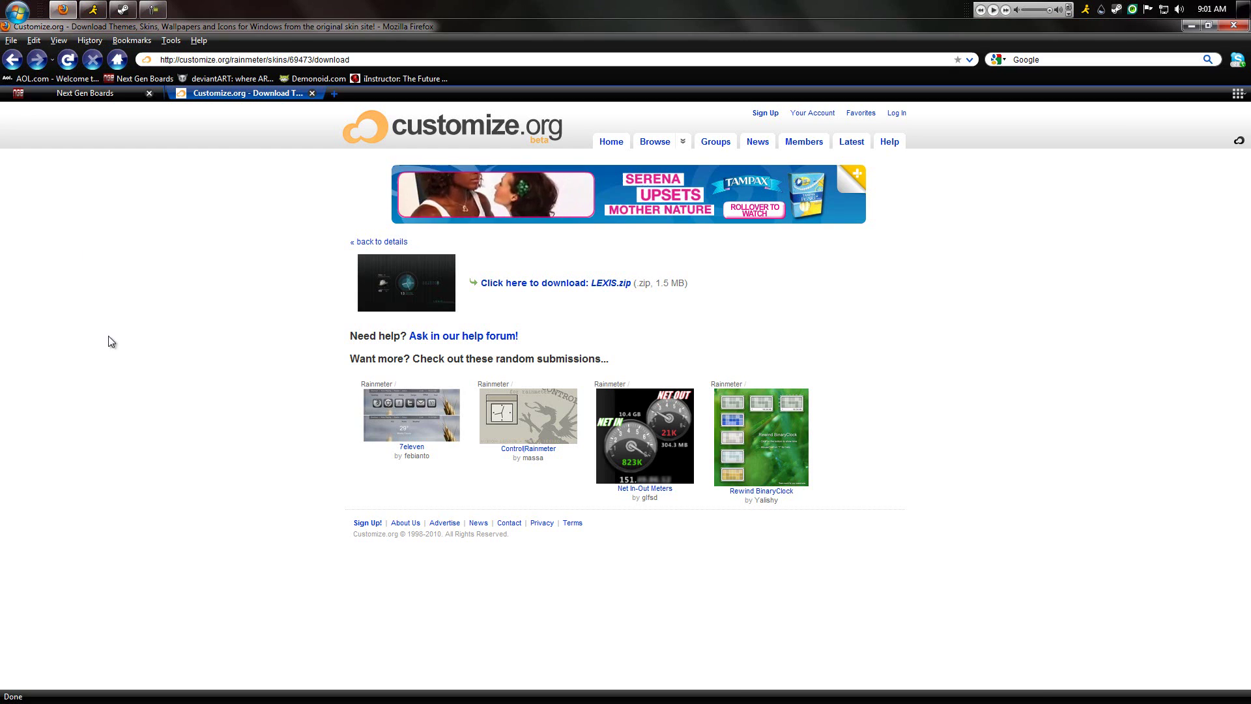
pyautogui.click(62, 9)
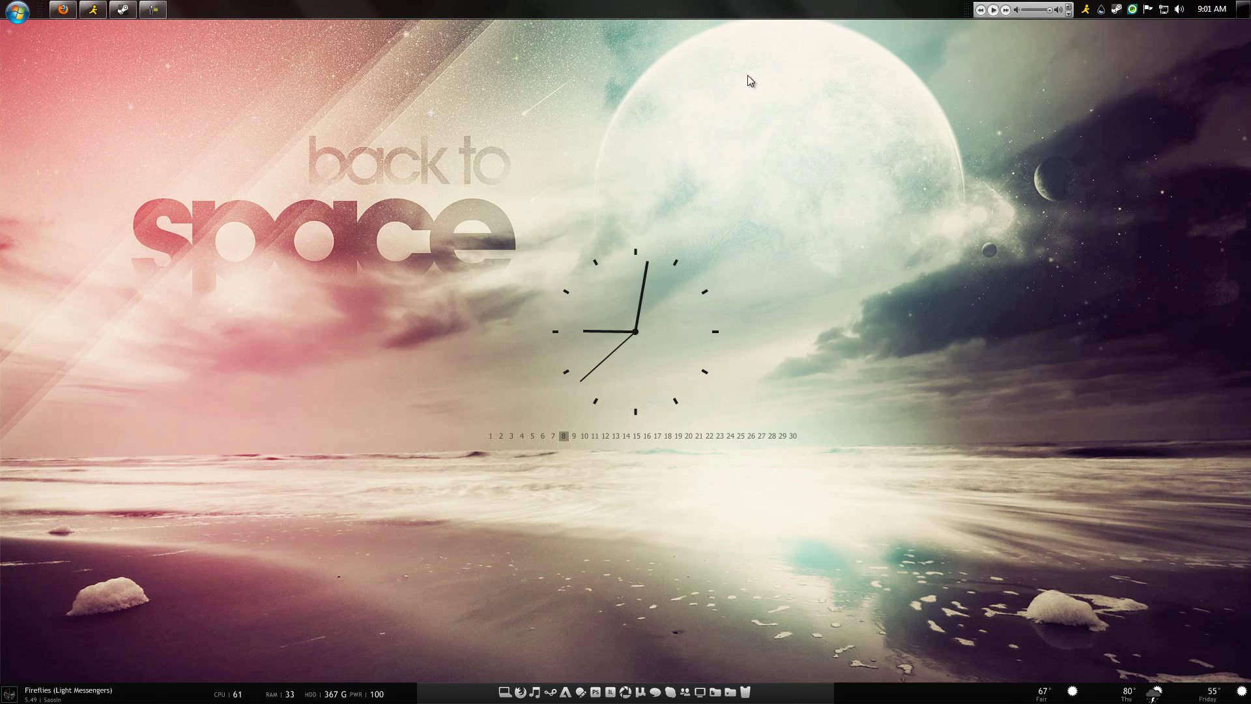